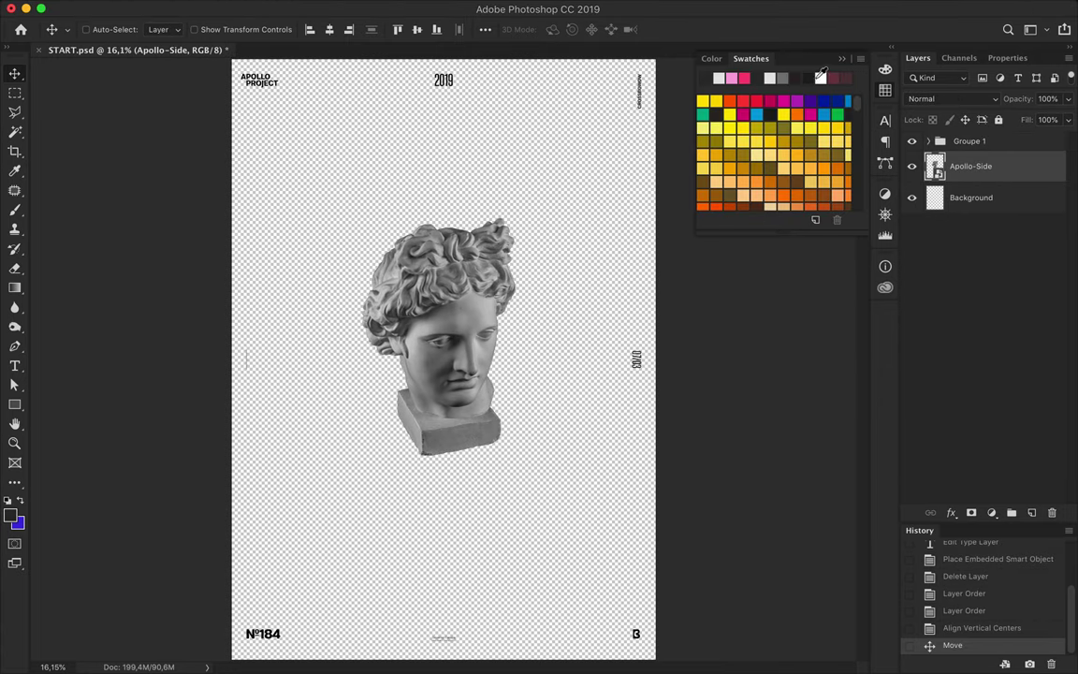
# Step: Duplicate the Apollo-Side layer after a trial copy-paste of the head's right half is undone
pyautogui.press('super+j')
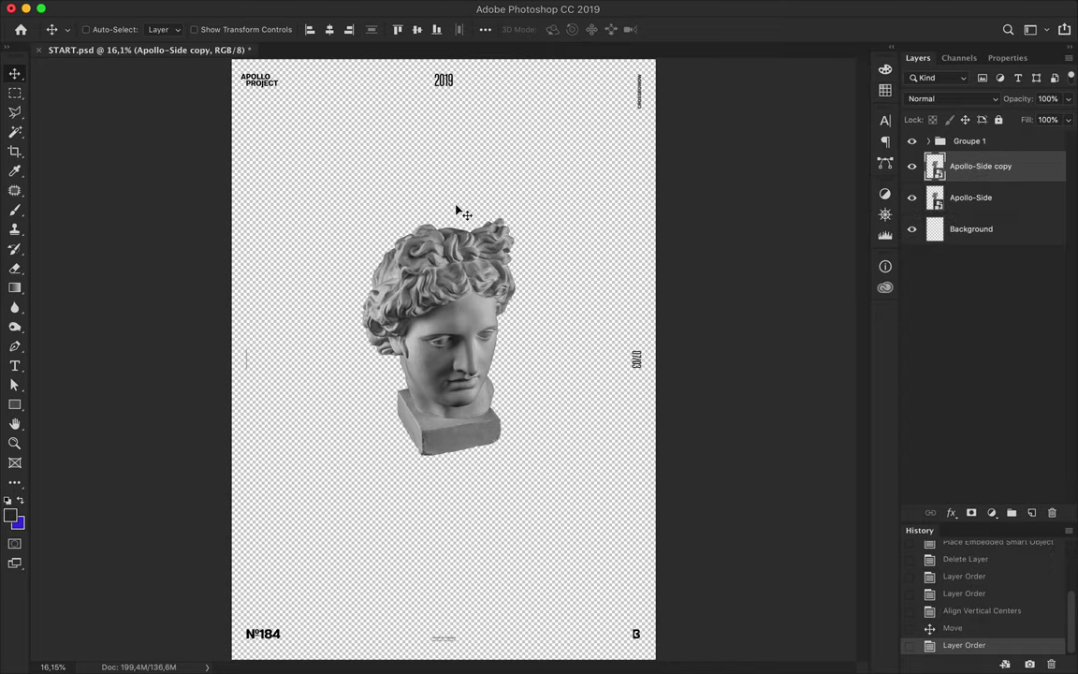
pyautogui.press('l')
pyautogui.click(453, 169)
pyautogui.click(454, 479)
pyautogui.press('super+c')
pyautogui.press('super+v')
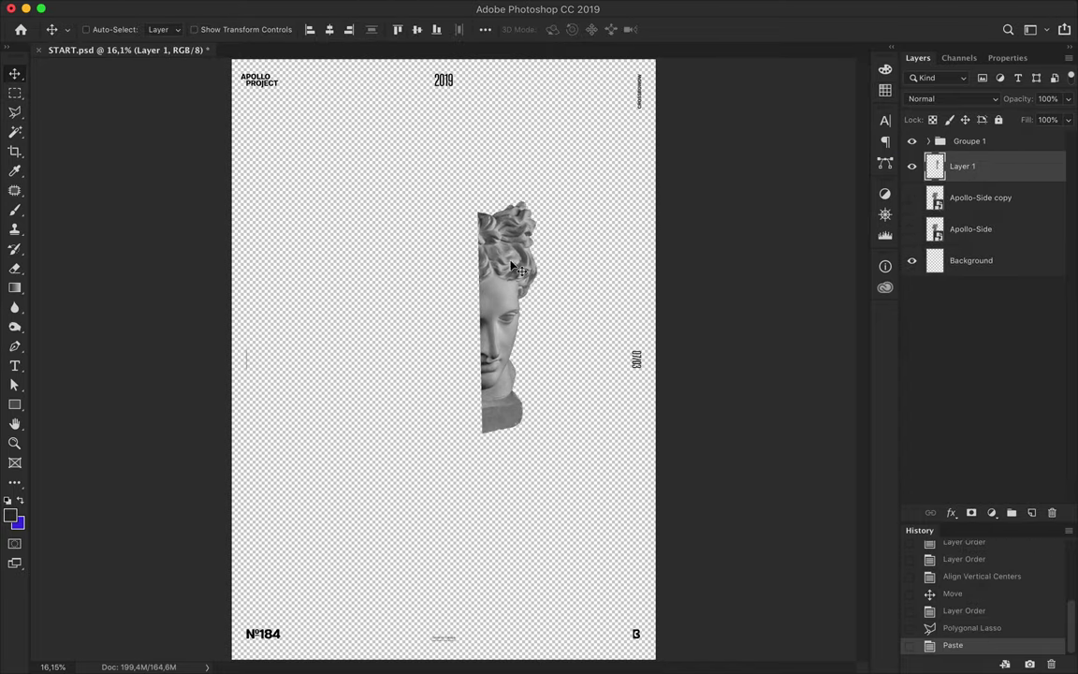
pyautogui.press('super+z')
pyautogui.press('super+z')
pyautogui.press('super+z')
pyautogui.press('super+z')
pyautogui.moveTo(974, 167); pyautogui.dragTo(983, 165)
# Step: Liquify the Apollo-Side copy, warping the head upward into a tall vertical spike
pyautogui.click(368, 7)
pyautogui.click(385, 128)
pyautogui.moveTo(506, 337)
pyautogui.mouseDown()
pyautogui.moveTo(495, 198)
pyautogui.moveTo(300, 602)
pyautogui.moveTo(385, 385)
pyautogui.moveTo(289, 109)
pyautogui.mouseUp()
pyautogui.click(42, 660)
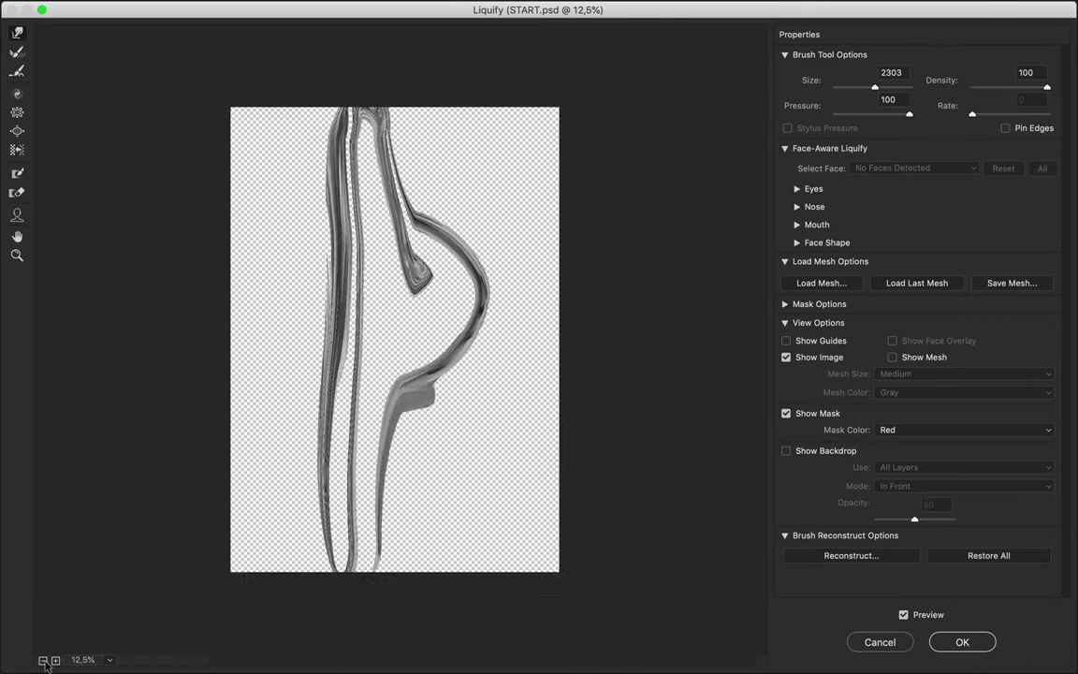
pyautogui.moveTo(375, 304); pyautogui.dragTo(416, 225)
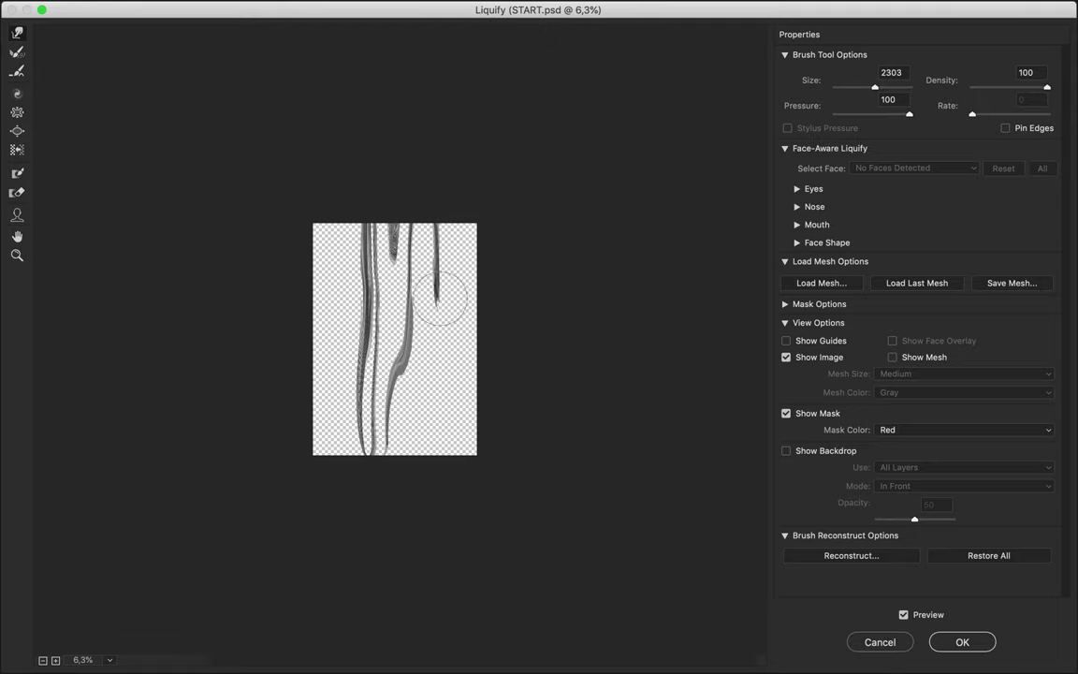
pyautogui.click(973, 650)
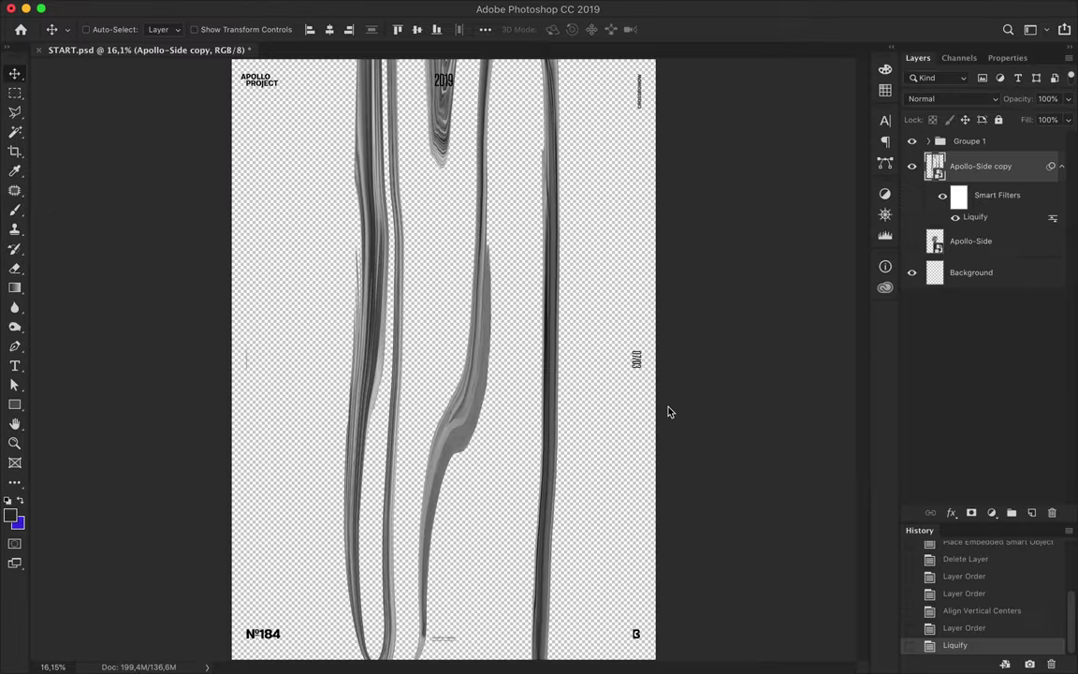
pyautogui.click(1061, 166)
# Step: Draw a tall blue rectangle over the centre, clipped to the liquified layer in Hard Light
pyautogui.hotkey('ctrl', 'shift', 'alt', 'n')
pyautogui.scroll(-1, 582, 287)
pyautogui.press('u')
pyautogui.moveTo(341, 82); pyautogui.dragTo(558, 636)
pyautogui.click(169, 29)
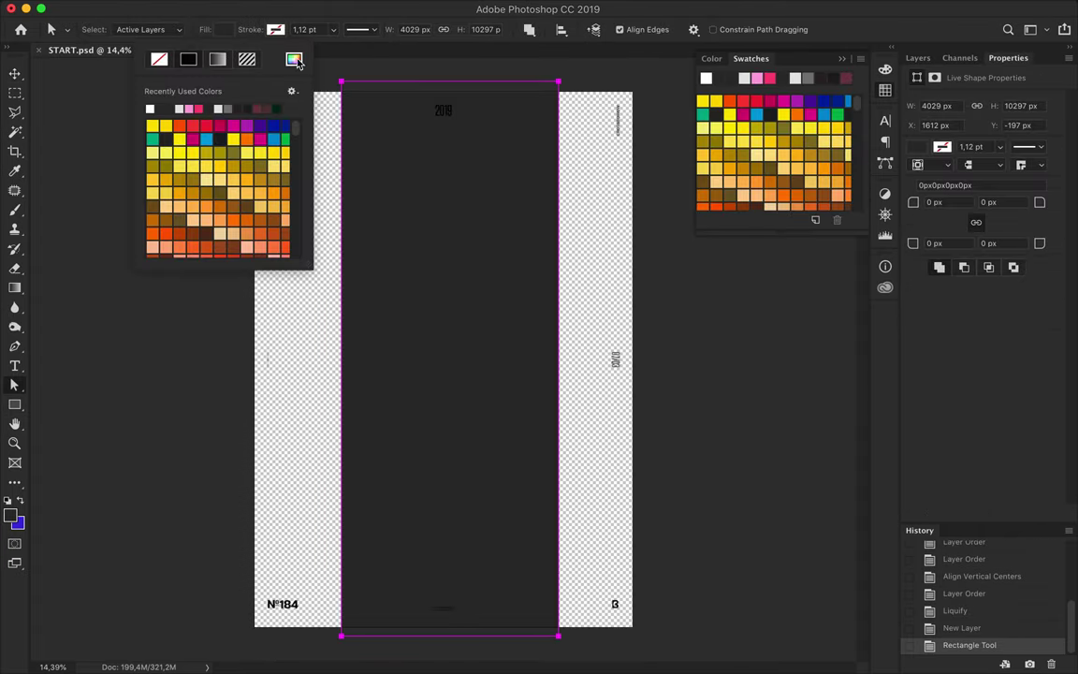
pyautogui.click(294, 59)
pyautogui.press('Return')
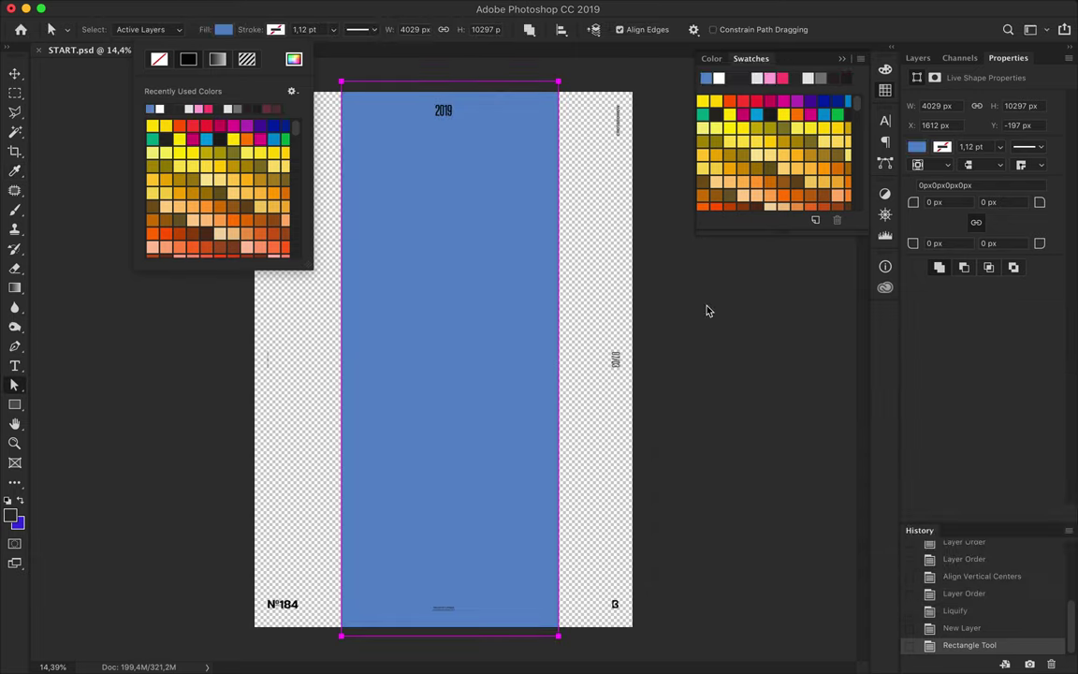
pyautogui.click(918, 58)
pyautogui.keyDown('alt'); pyautogui.click(988, 180); pyautogui.keyUp('alt')
pyautogui.click(936, 98)
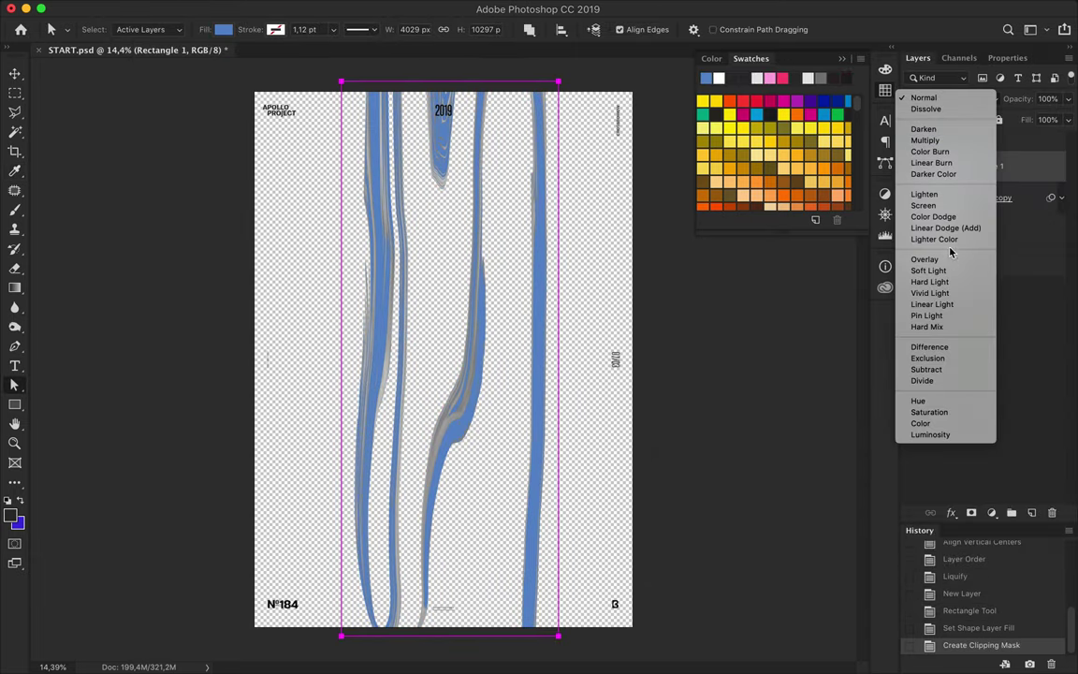
pyautogui.click(929, 281)
# Step: Duplicate and merge the tinted streaks, Gaussian-blur the copy, and set it to Linear Dodge (Add)
pyautogui.moveTo(983, 167)
pyautogui.mouseDown()
pyautogui.moveTo(988, 181)
pyautogui.moveTo(979, 164)
pyautogui.mouseUp()
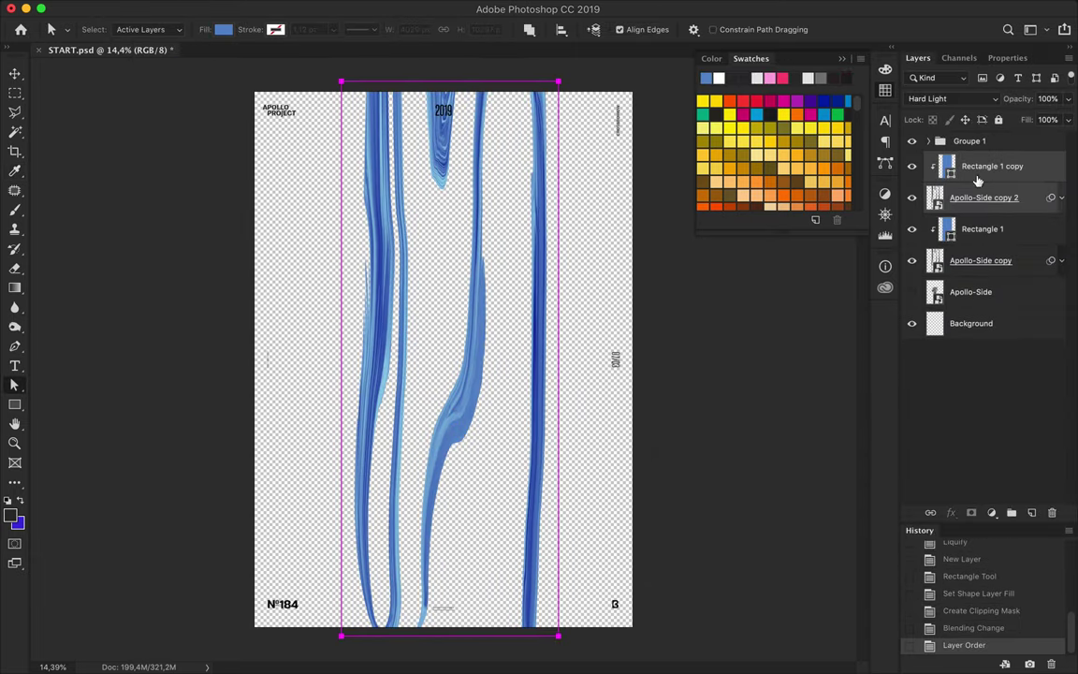
pyautogui.hotkey('ctrl', 'e')
pyautogui.click(368, 8)
pyautogui.moveTo(374, 187)
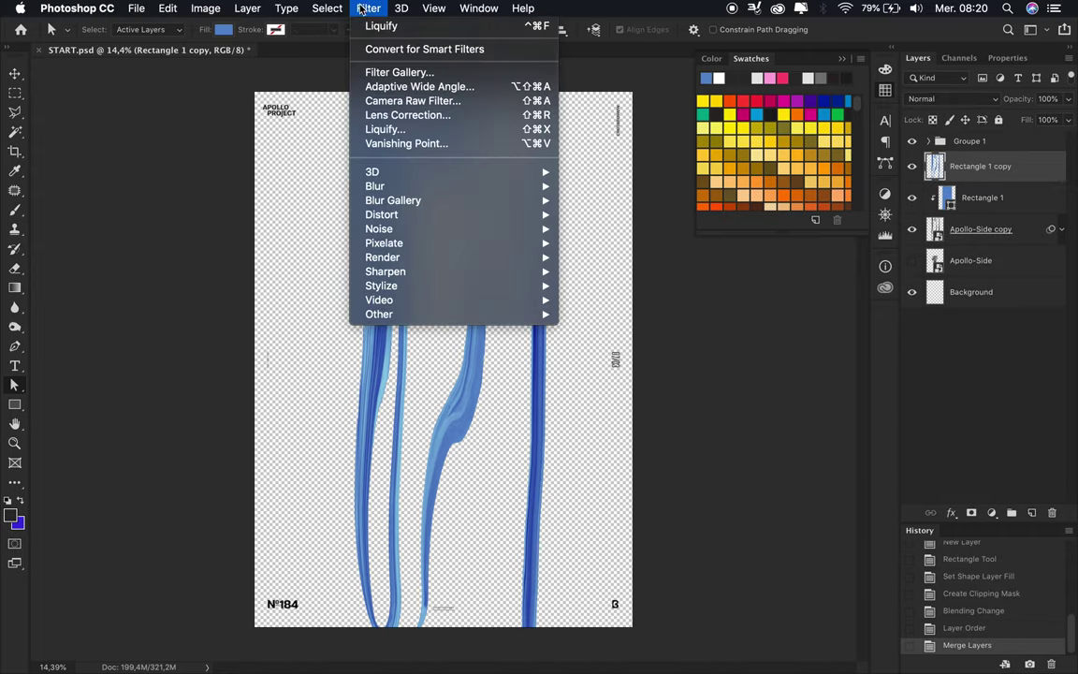
pyautogui.click(599, 247)
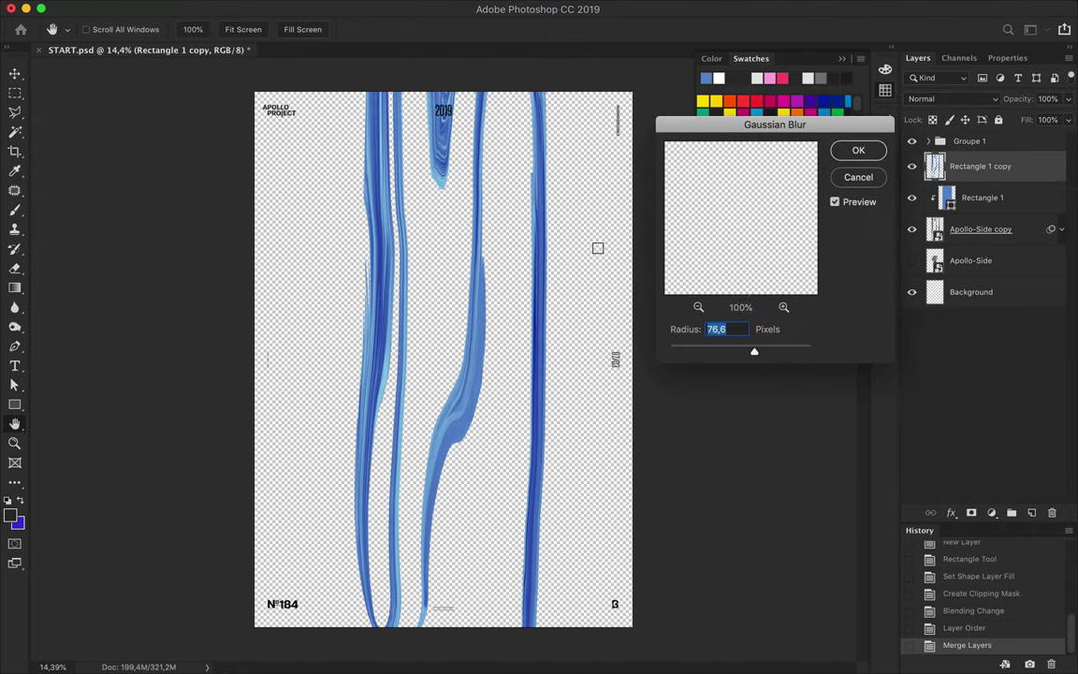
pyautogui.moveTo(756, 351); pyautogui.dragTo(774, 352)
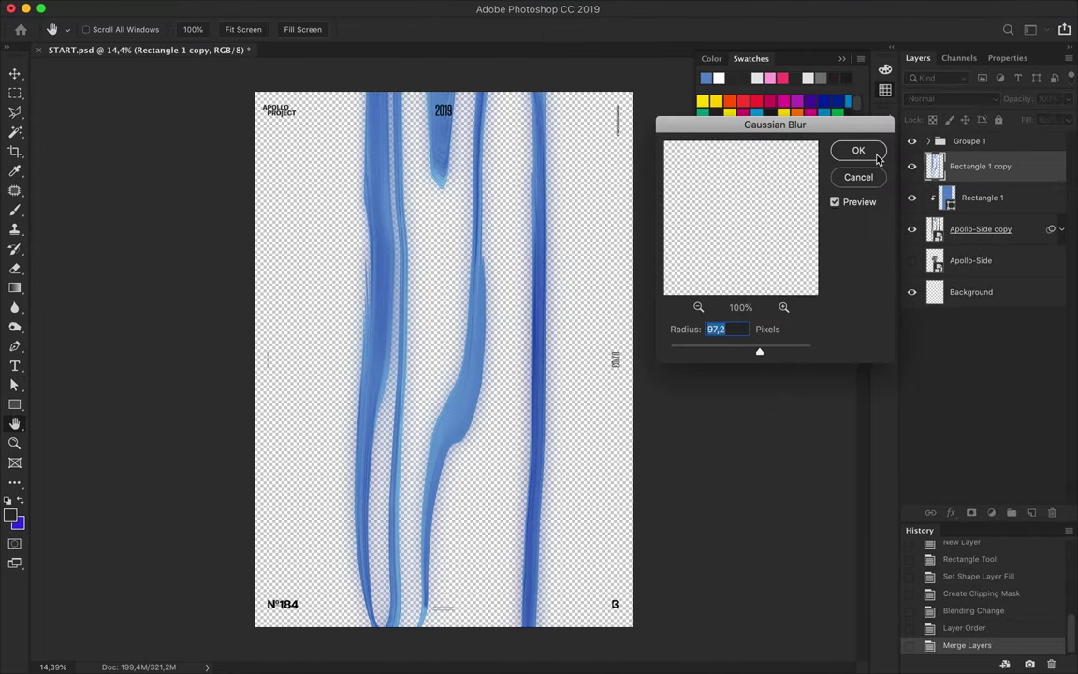
pyautogui.click(858, 150)
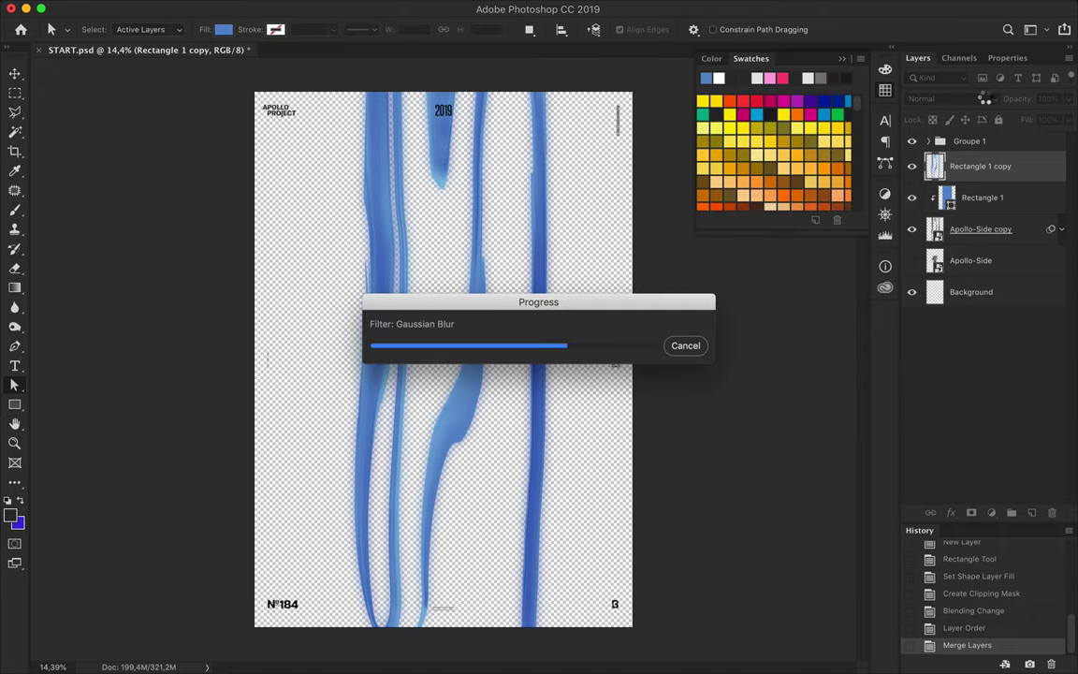
pyautogui.click(936, 98)
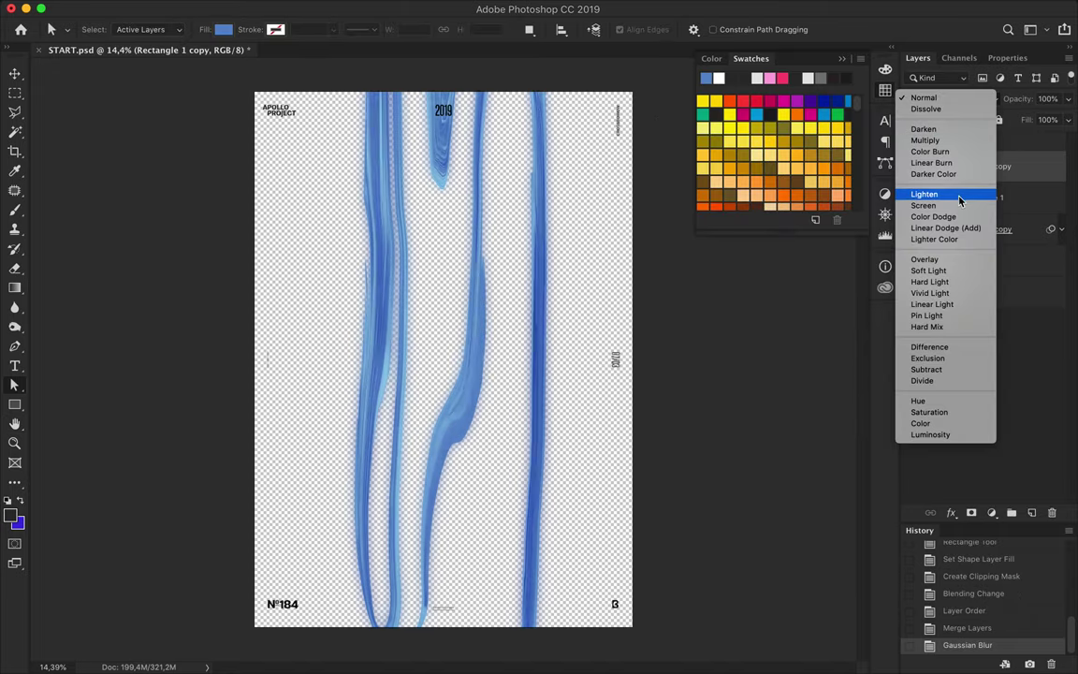
pyautogui.click(964, 227)
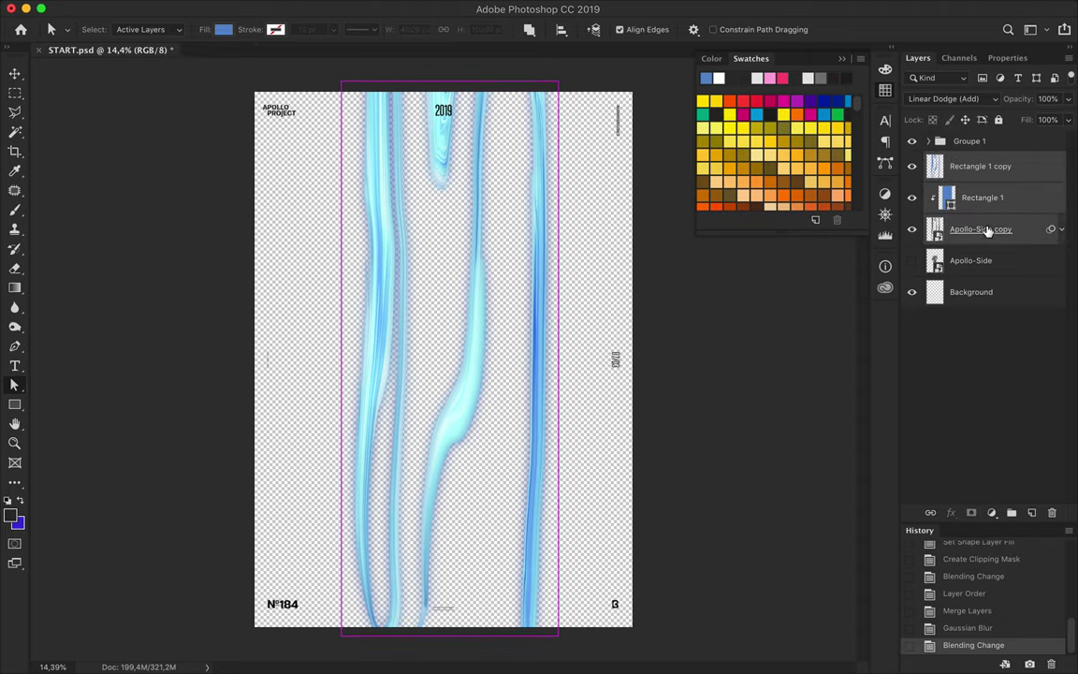
# Step: Change Rectangle 1's fill to the mint green gradient preset
pyautogui.click(987, 198)
pyautogui.click(223, 29)
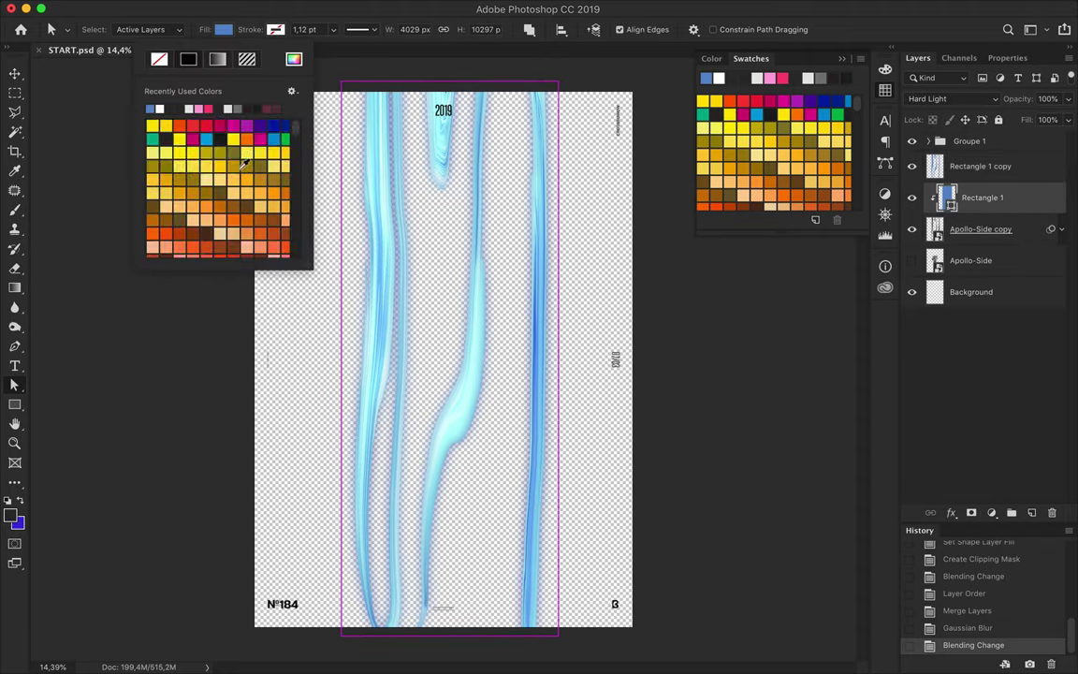
pyautogui.click(217, 59)
pyautogui.click(154, 137)
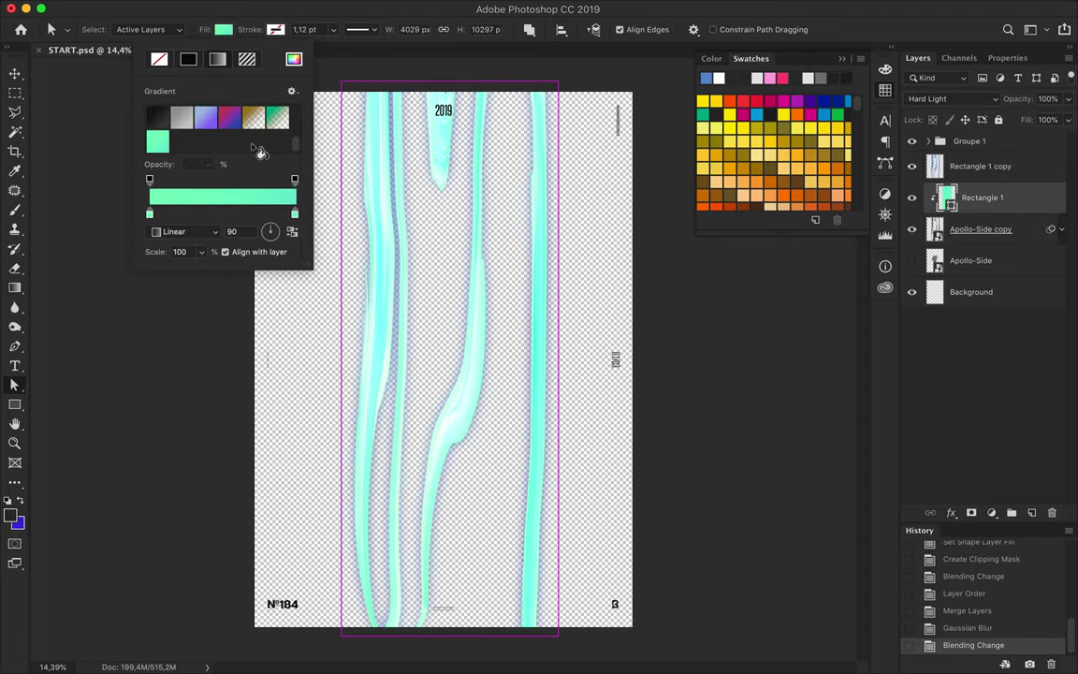
pyautogui.press('Escape')
# Step: Add a Levels adjustment on the Apollo-Side copy with input levels 53 and 205
pyautogui.click(979, 229)
pyautogui.click(993, 513)
pyautogui.click(981, 588)
pyautogui.moveTo(933, 255); pyautogui.dragTo(958, 255)
pyautogui.moveTo(1057, 254); pyautogui.dragTo(933, 255)
pyautogui.moveTo(976, 254); pyautogui.dragTo(1057, 255)
pyautogui.moveTo(934, 214); pyautogui.dragTo(957, 213)
pyautogui.moveTo(1057, 214); pyautogui.dragTo(1034, 216)
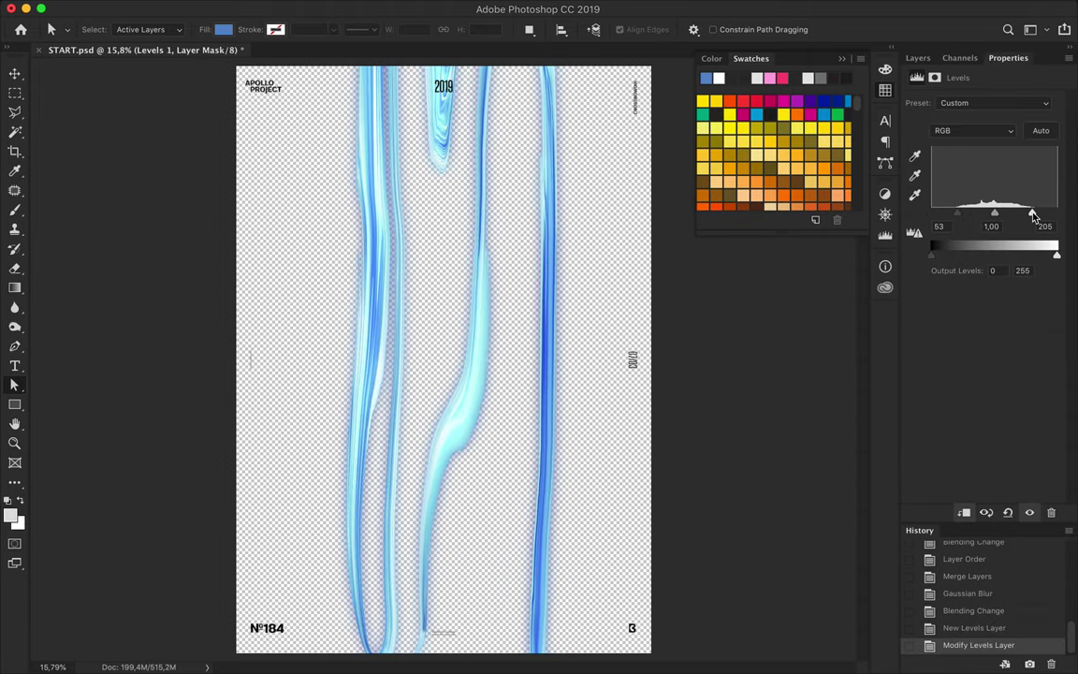
pyautogui.click(917, 58)
pyautogui.hotkey('ctrl', '-')
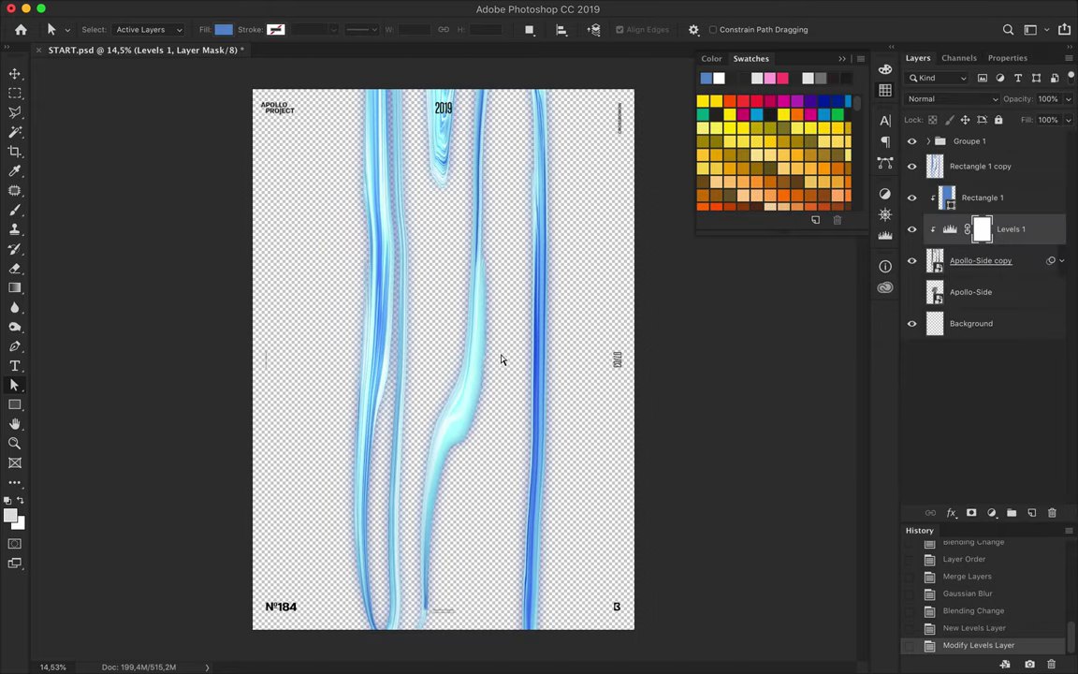
# Step: On the Background layer, draw a rectangle covering the whole poster
pyautogui.click(971, 291)
pyautogui.click(971, 323)
pyautogui.press('u')
pyautogui.moveTo(249, 84); pyautogui.dragTo(641, 635)
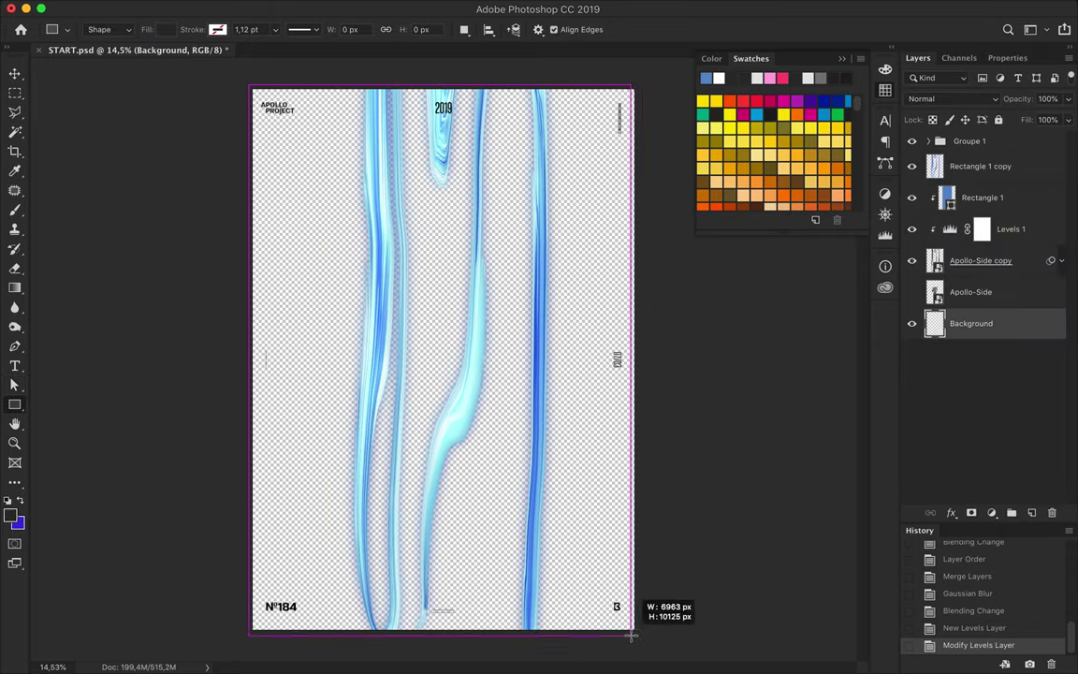
# Step: Make the poster text in Groupe 1 white
pyautogui.click(918, 58)
pyautogui.click(927, 140)
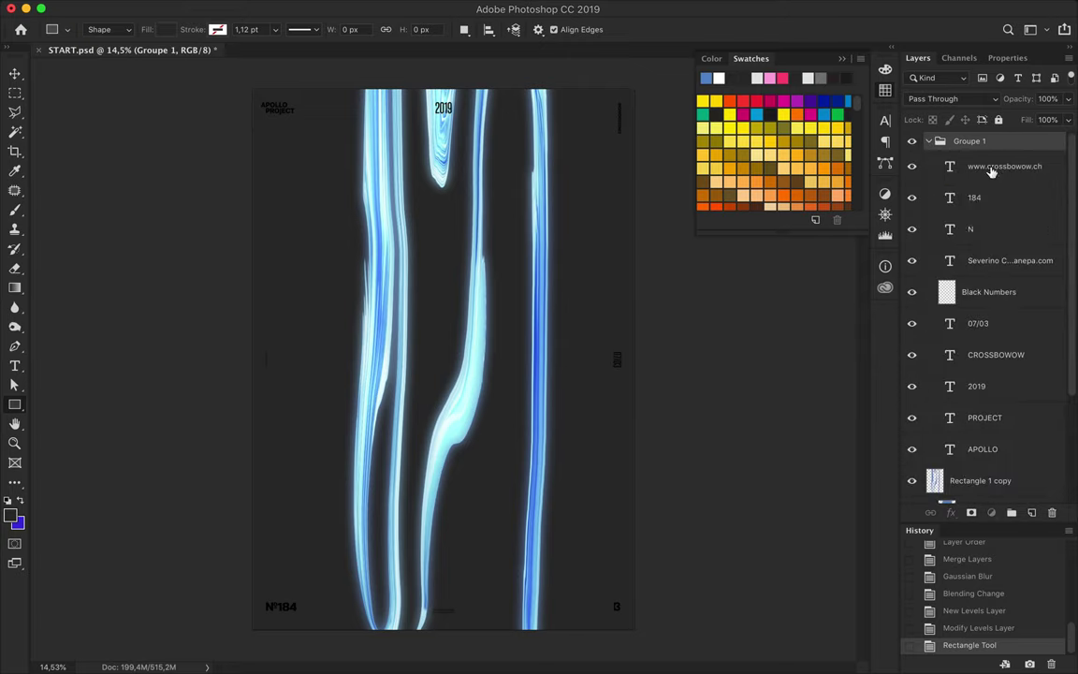
pyautogui.scroll(-3, 982, 235)
pyautogui.press('t')
pyautogui.click(553, 29)
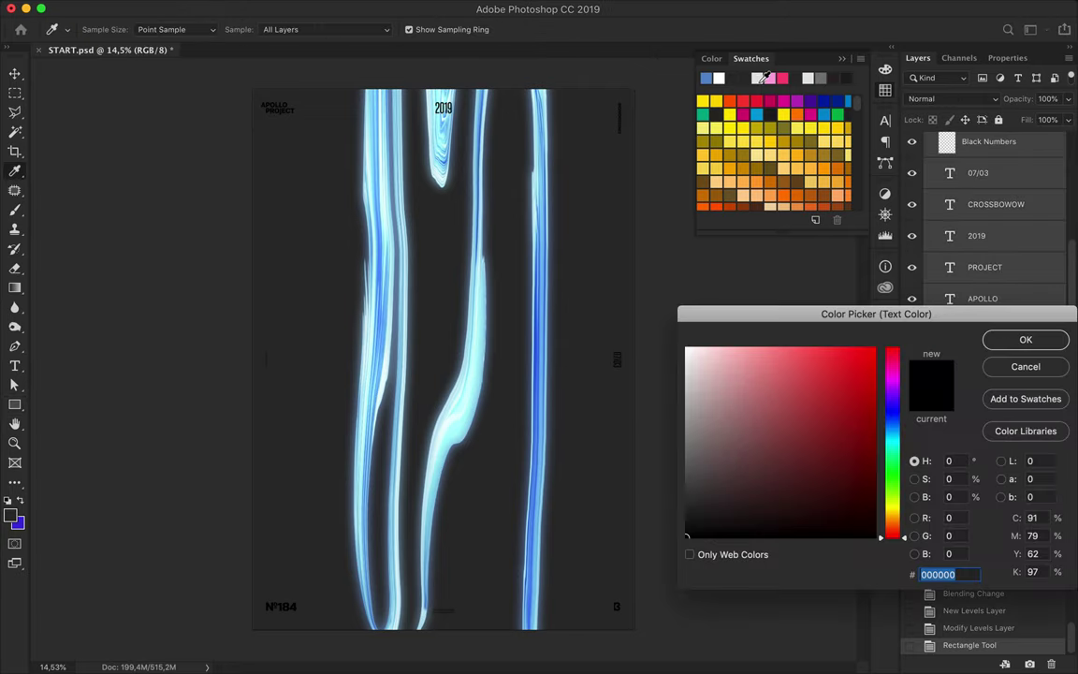
pyautogui.click(717, 77)
pyautogui.click(1022, 340)
# Step: Paint the Black Numbers layer white using the colour sampled from the APOLLO text
pyautogui.scroll(3, 983, 281)
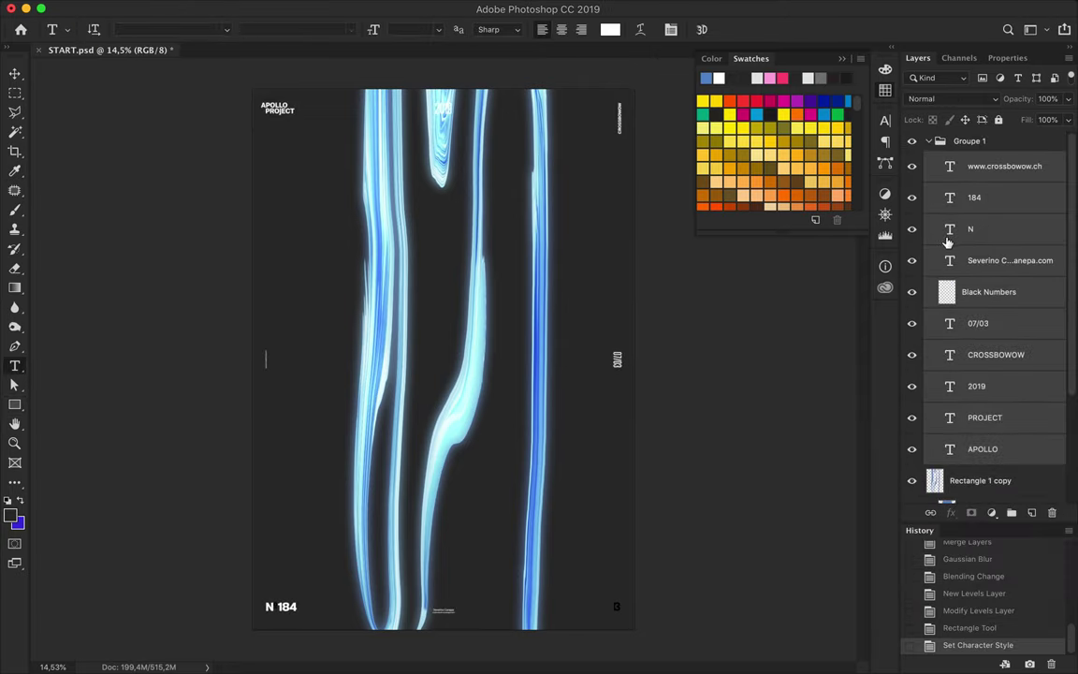
pyautogui.keyDown('super'); pyautogui.click(946, 291); pyautogui.keyUp('super')
pyautogui.click(278, 110)
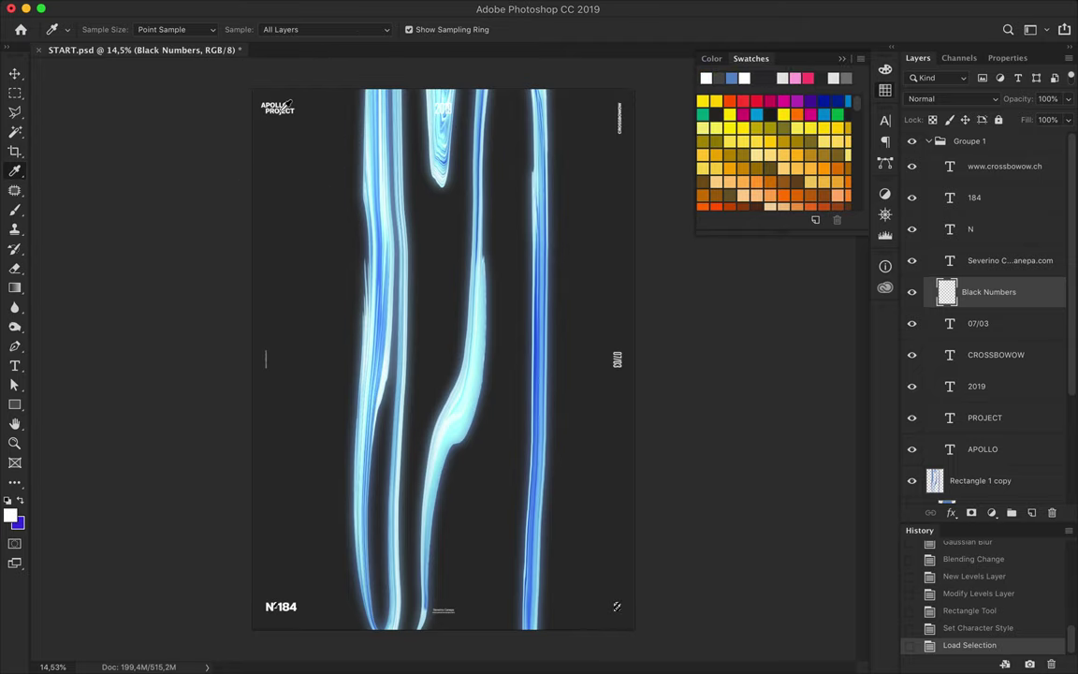
pyautogui.press('b')
pyautogui.click(354, 616)
pyautogui.press('super+d')
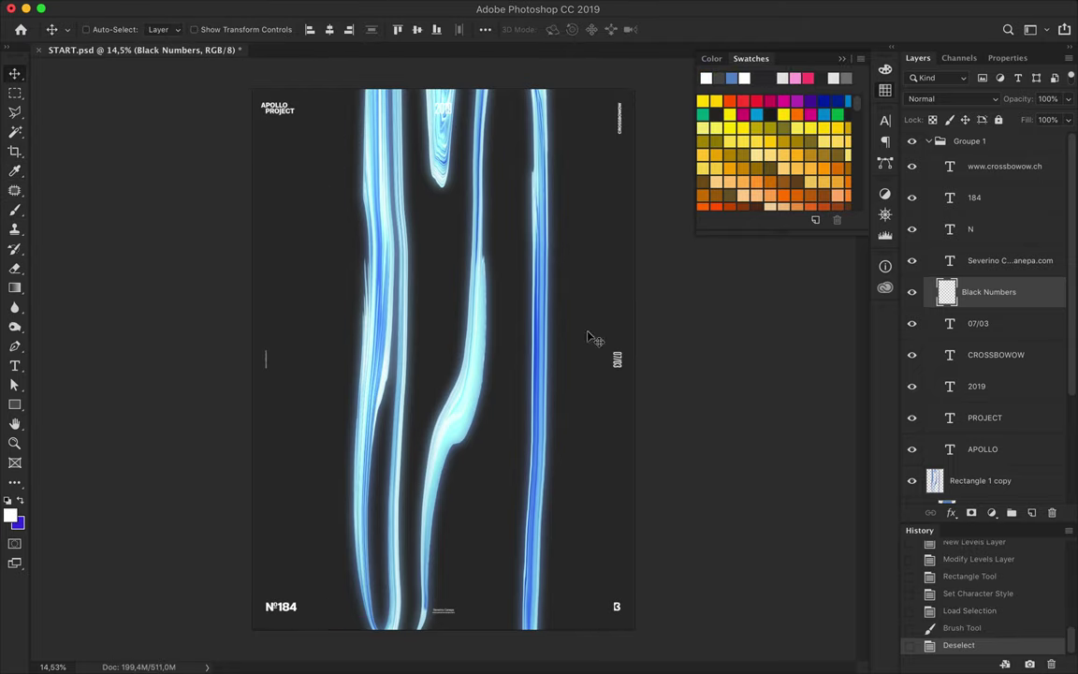
# Step: Duplicate Apollo-Side copy, Levels 1 and Rectangle 1, and merge the copies into one layer
pyautogui.press('v')
pyautogui.scroll(2, 662, 265)
pyautogui.click(929, 140)
pyautogui.click(998, 249)
pyautogui.keyDown('shift'); pyautogui.click(983, 198); pyautogui.keyUp('shift')
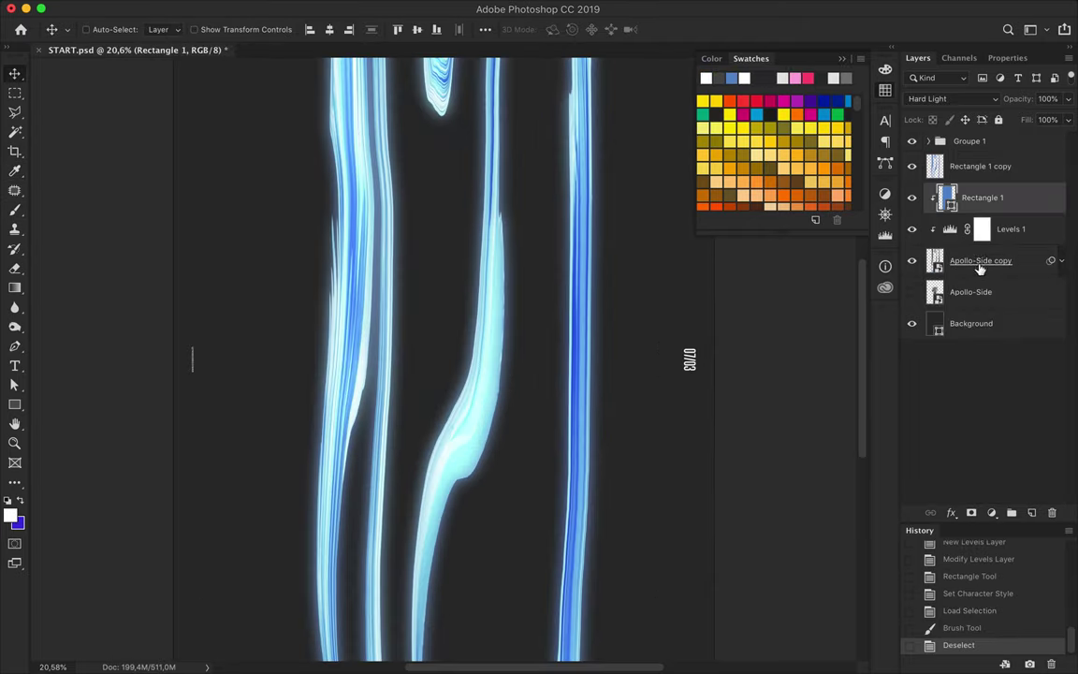
pyautogui.moveTo(983, 198); pyautogui.dragTo(969, 161)
pyautogui.press('super+e')
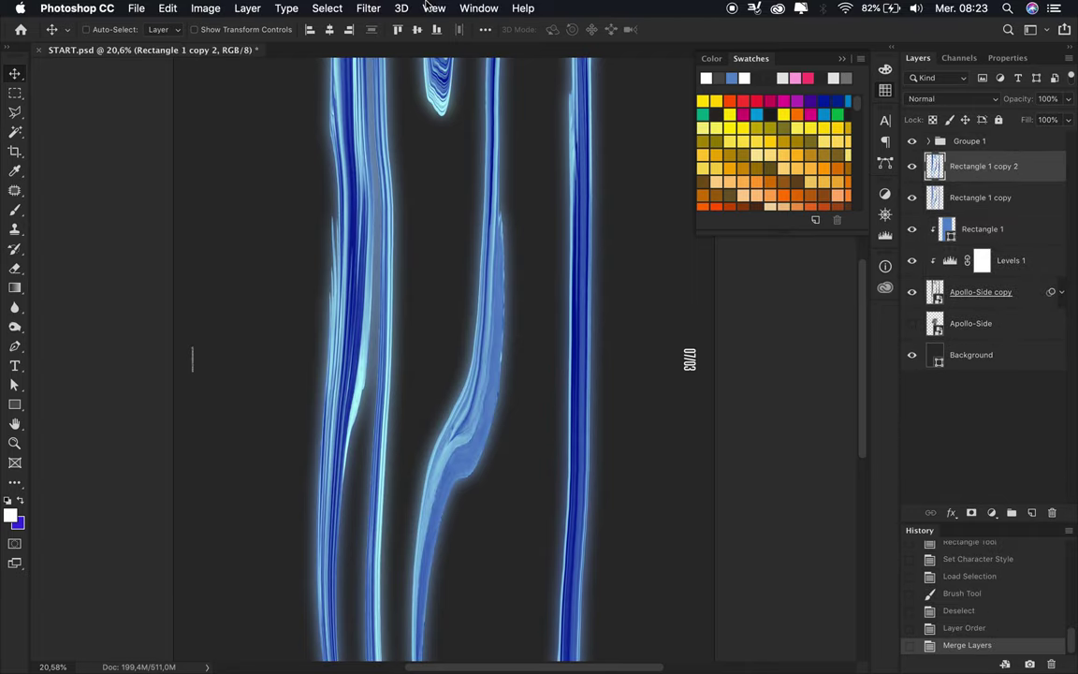
# Step: Apply High Pass (64,8 px) to the merged stripes, blended in Overlay at 57% fill
pyautogui.click(368, 8)
pyautogui.click(617, 333)
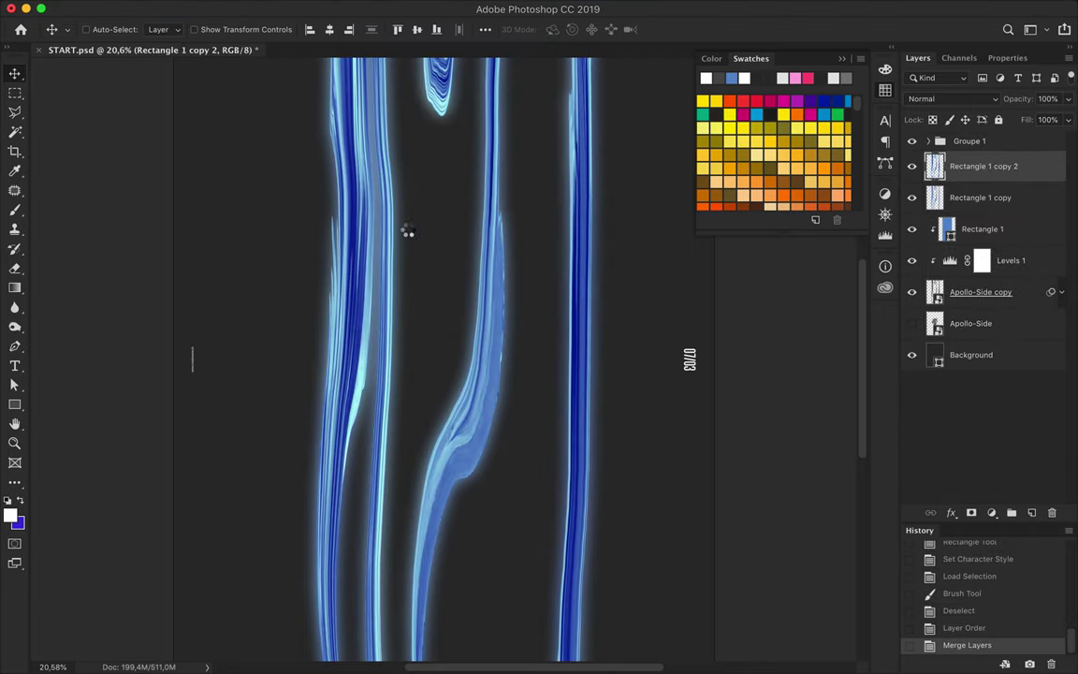
pyautogui.click(203, 34)
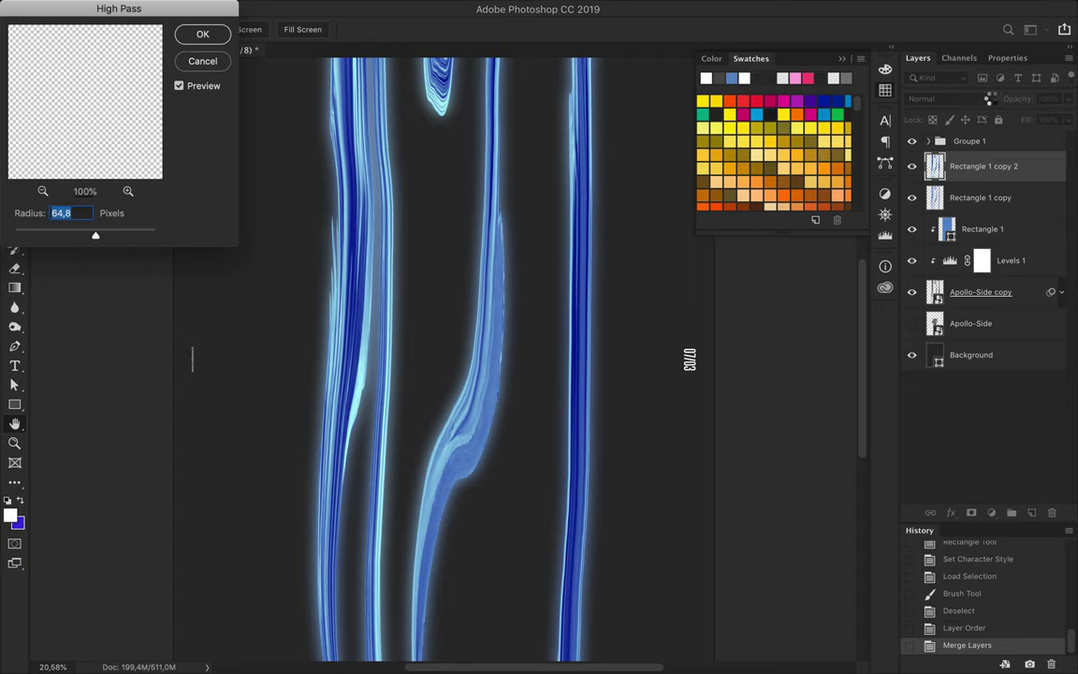
pyautogui.click(953, 98)
pyautogui.click(951, 260)
pyautogui.click(1037, 140)
# Step: Group the stripe layers into Group 1 and shift the group slightly left
pyautogui.scroll(-3, 789, 320)
pyautogui.scroll(-2, 789, 320)
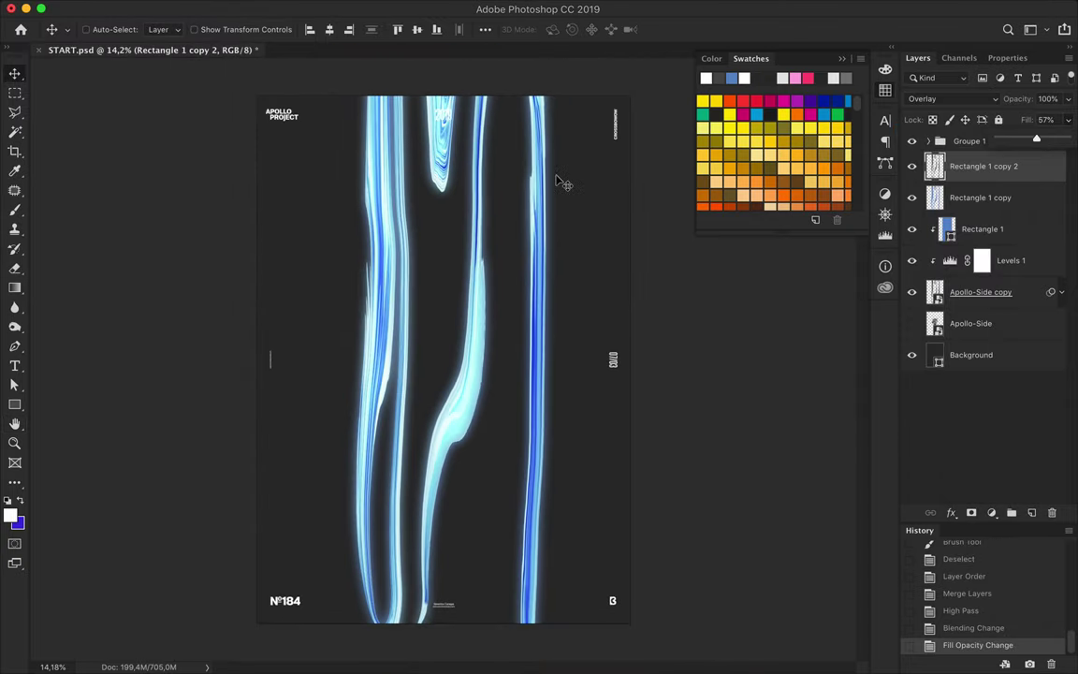
pyautogui.keyDown('shift'); pyautogui.click(981, 292); pyautogui.keyUp('shift')
pyautogui.hotkey('ctrl', 'g')
pyautogui.moveTo(542, 155); pyautogui.dragTo(517, 154)
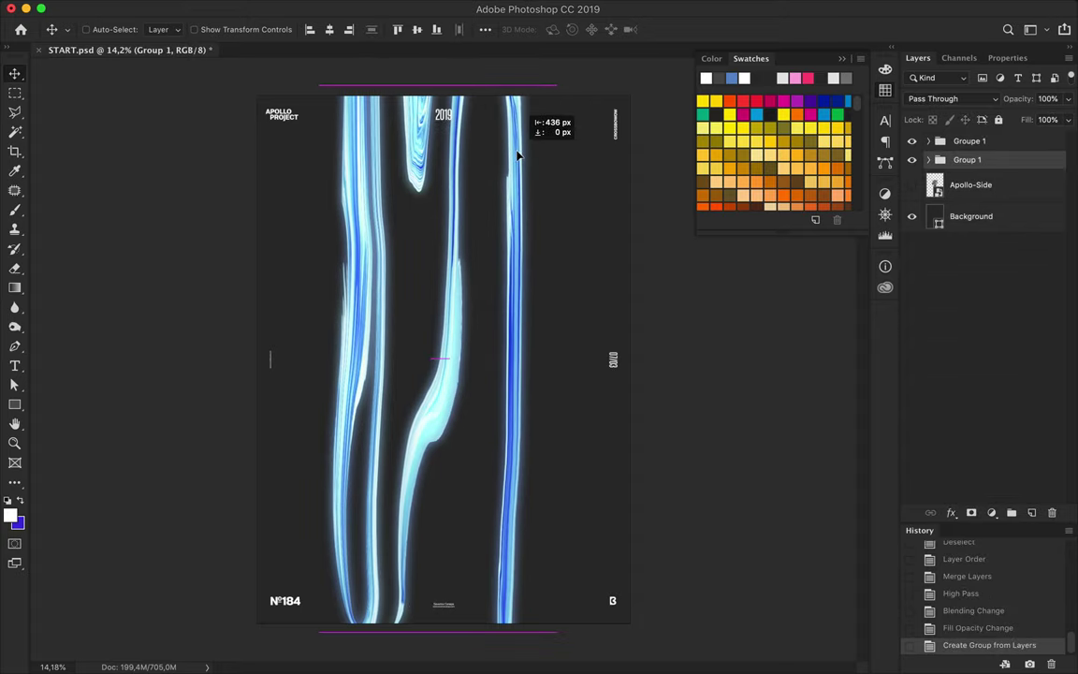
pyautogui.click(972, 216)
# Step: Try a light grey fill on the background rectangle, then undo it
pyautogui.press('a')
pyautogui.click(222, 29)
pyautogui.press('Escape')
pyautogui.click(222, 29)
pyautogui.click(291, 54)
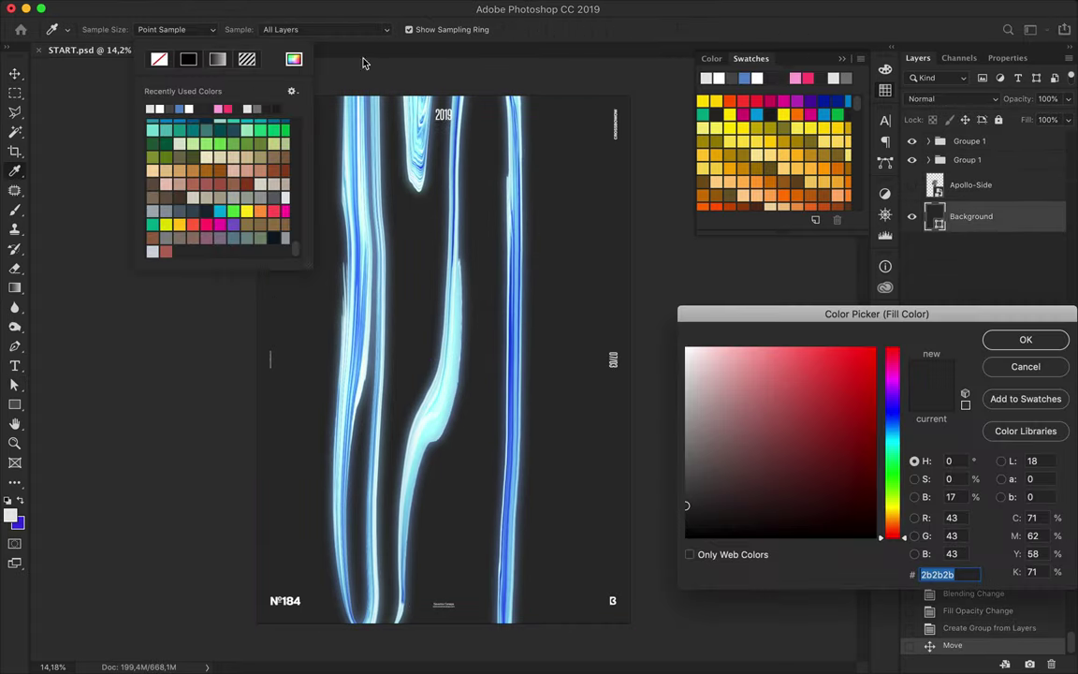
pyautogui.press('Escape')
pyautogui.click(168, 97)
pyautogui.press('Escape')
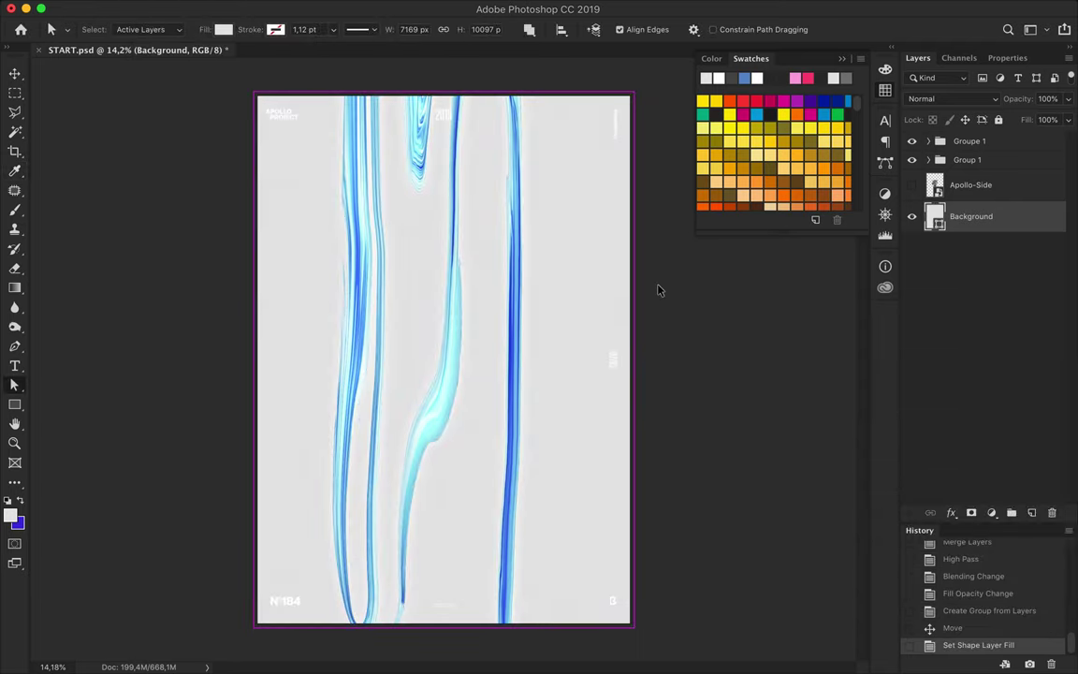
pyautogui.hotkey('ctrl', 'z')
# Step: Draw a tall light grey rectangle along the poster's right edge
pyautogui.press('u')
pyautogui.moveTo(586, 83); pyautogui.dragTo(635, 628)
pyautogui.press('a')
pyautogui.click(225, 29)
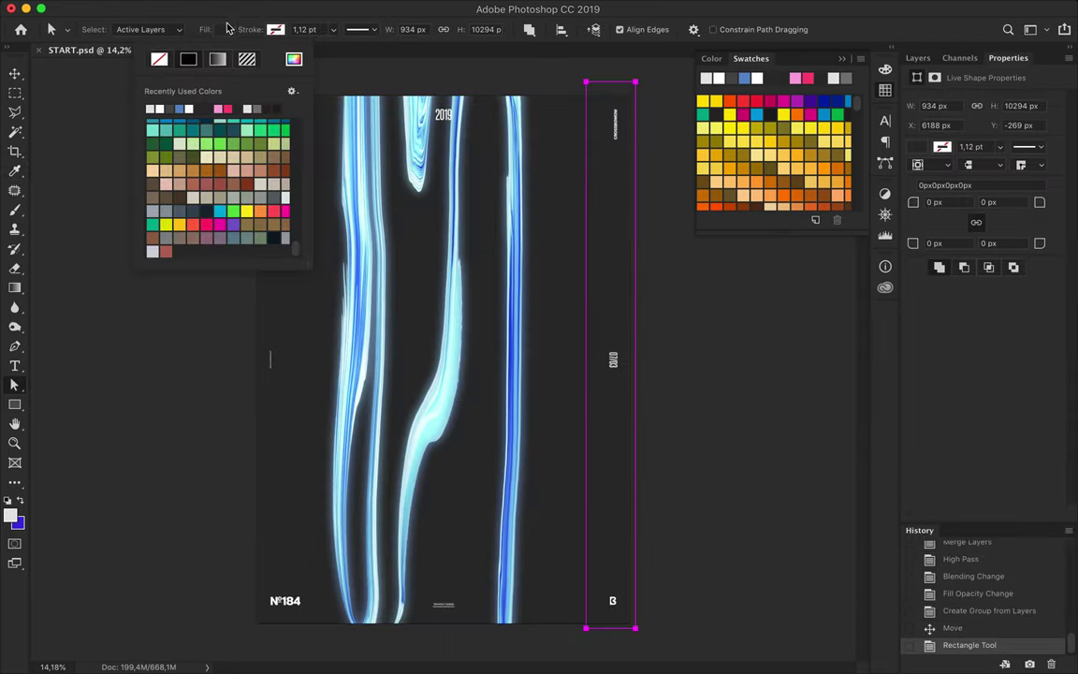
pyautogui.click(225, 29)
pyautogui.click(294, 59)
pyautogui.press('Escape')
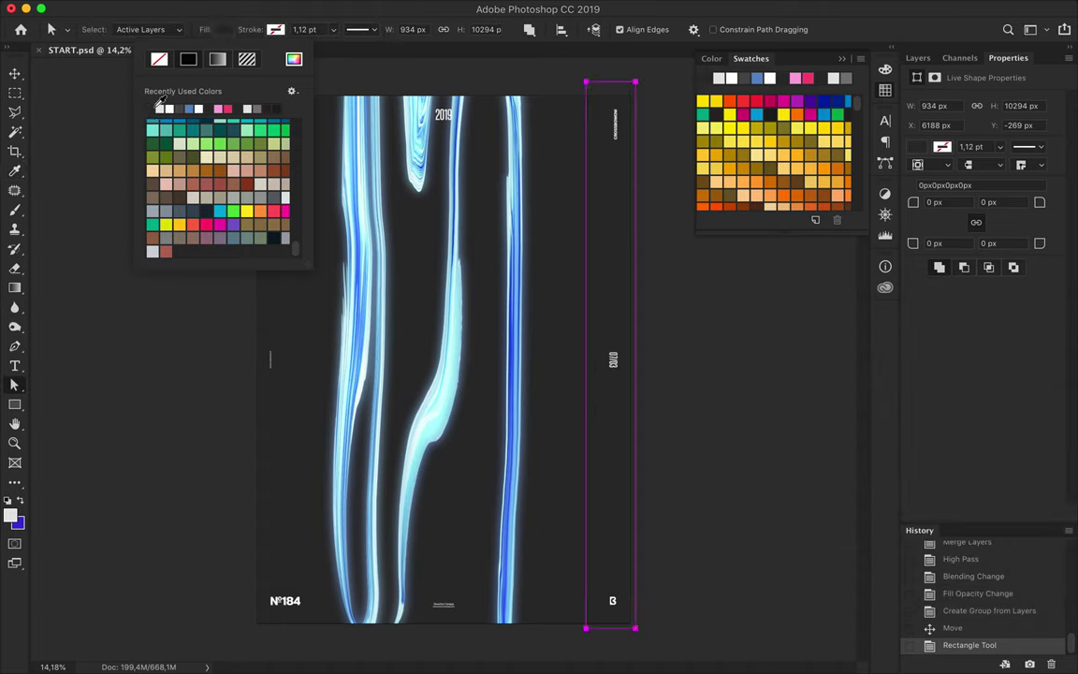
pyautogui.click(160, 108)
pyautogui.press('Return')
pyautogui.press('v')
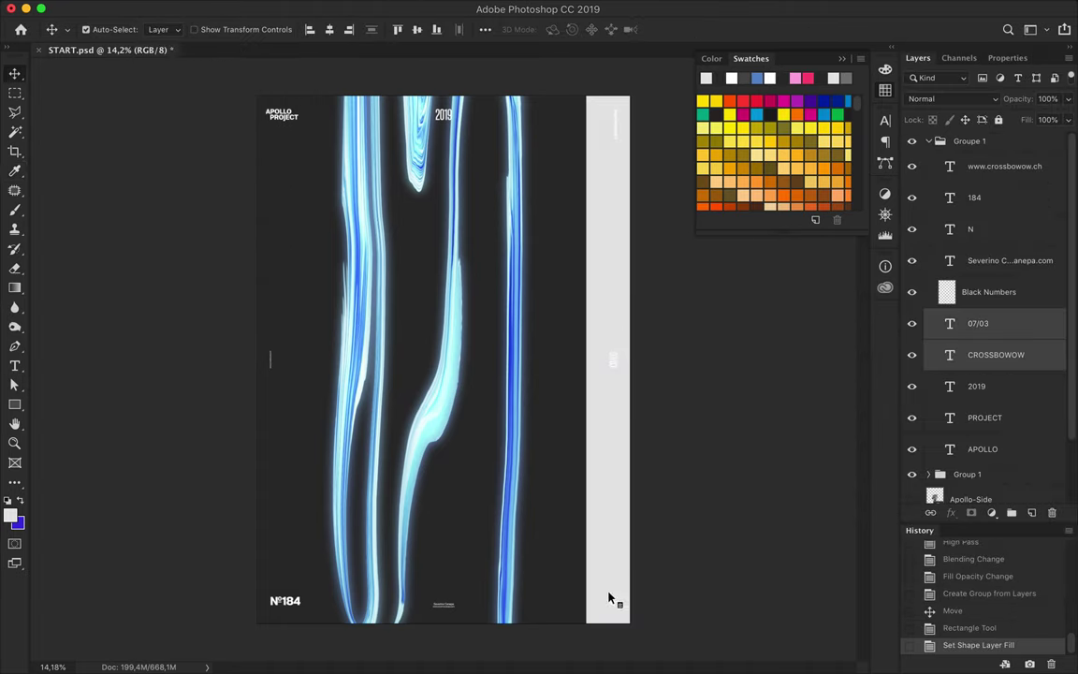
# Step: Turn the side-bar text and Black Numbers dark grey #4d4d4d
pyautogui.press('t')
pyautogui.click(543, 29)
pyautogui.click(726, 80)
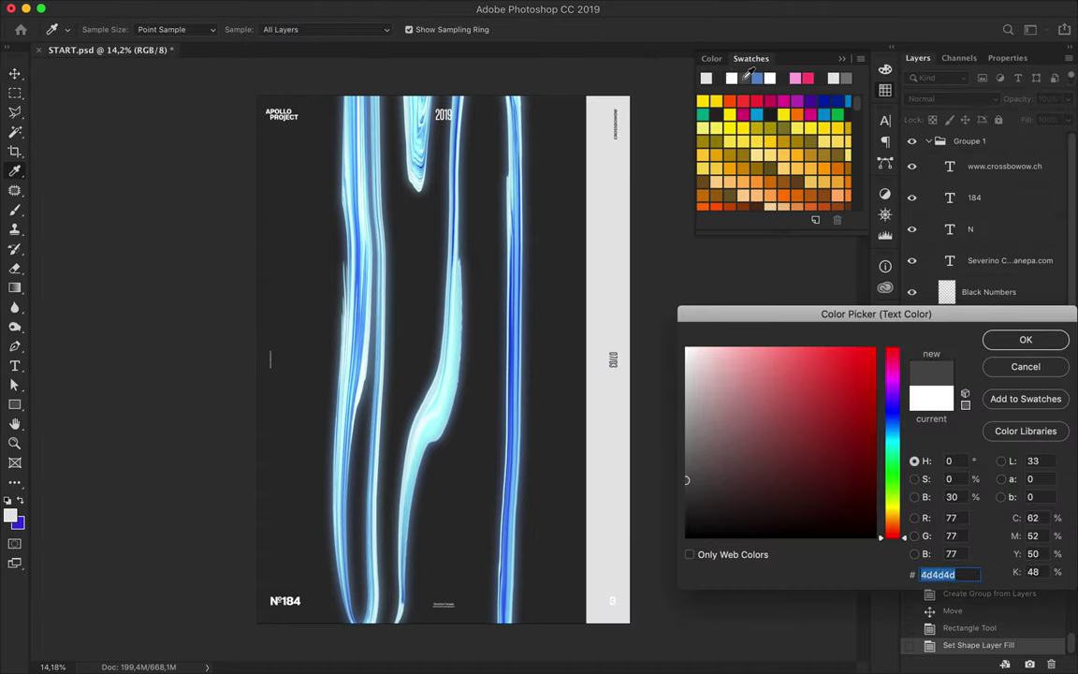
pyautogui.press('Return')
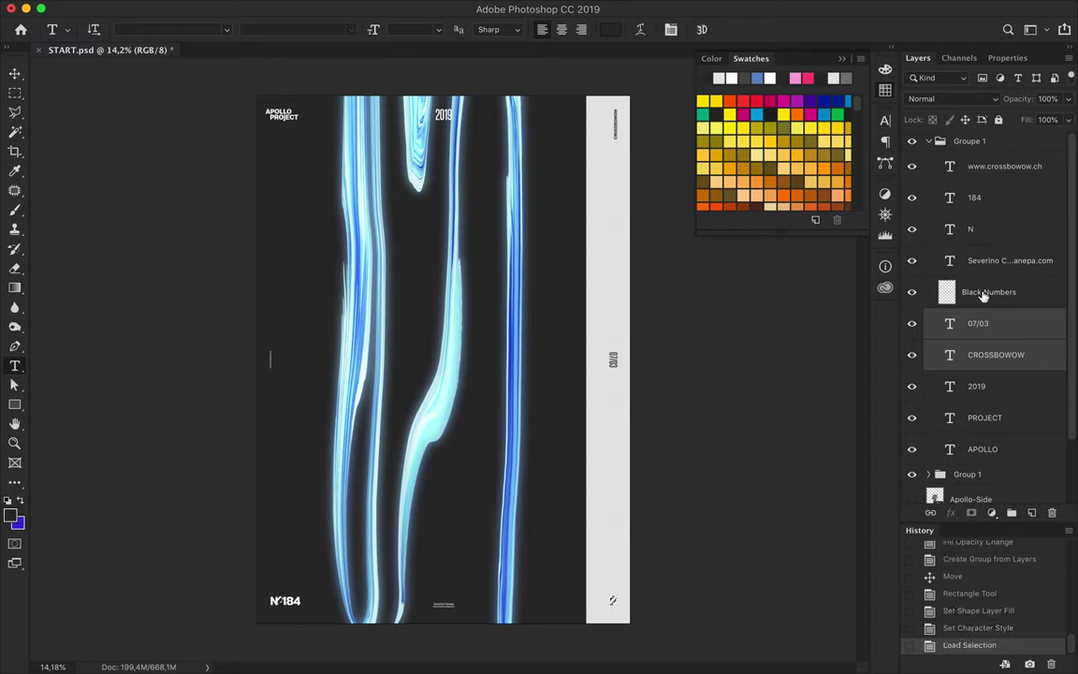
pyautogui.click(945, 293)
pyautogui.press('b')
pyautogui.hotkey('ctrl', 'd')
# Step: Shift the grey bar slightly right and collapse the text layers group
pyautogui.press('v')
pyautogui.moveTo(606, 316); pyautogui.dragTo(616, 317)
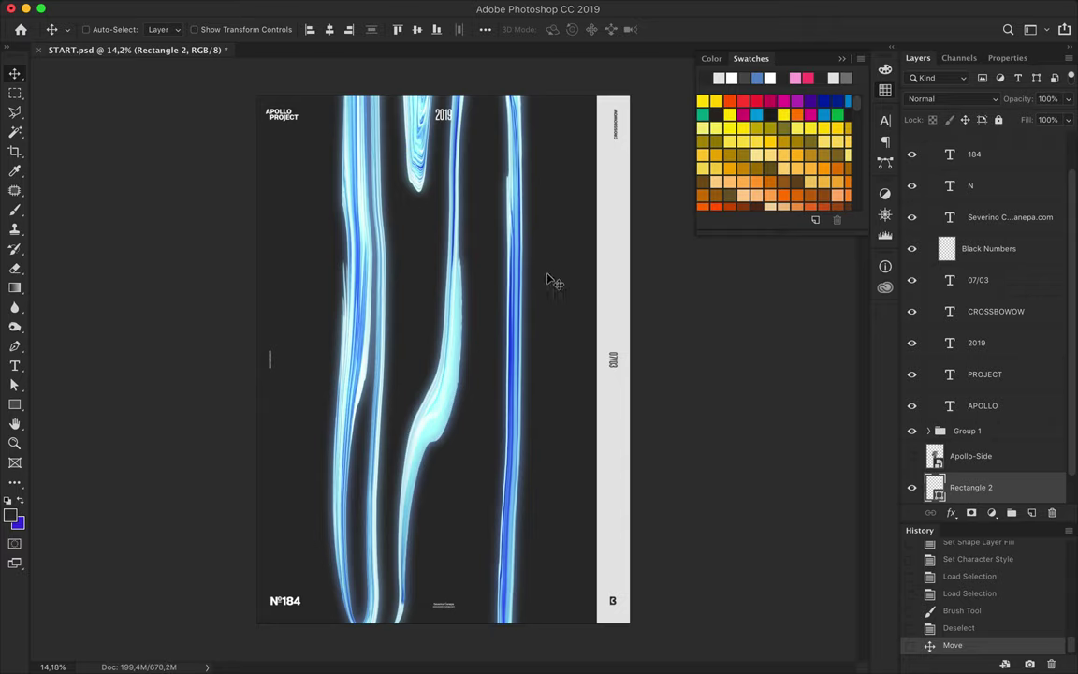
pyautogui.scroll(2, 964, 281)
pyautogui.click(928, 140)
# Step: Draw a black radial gradient on a new layer and transform it into a tall, narrow band
pyautogui.click(964, 188)
pyautogui.press('g')
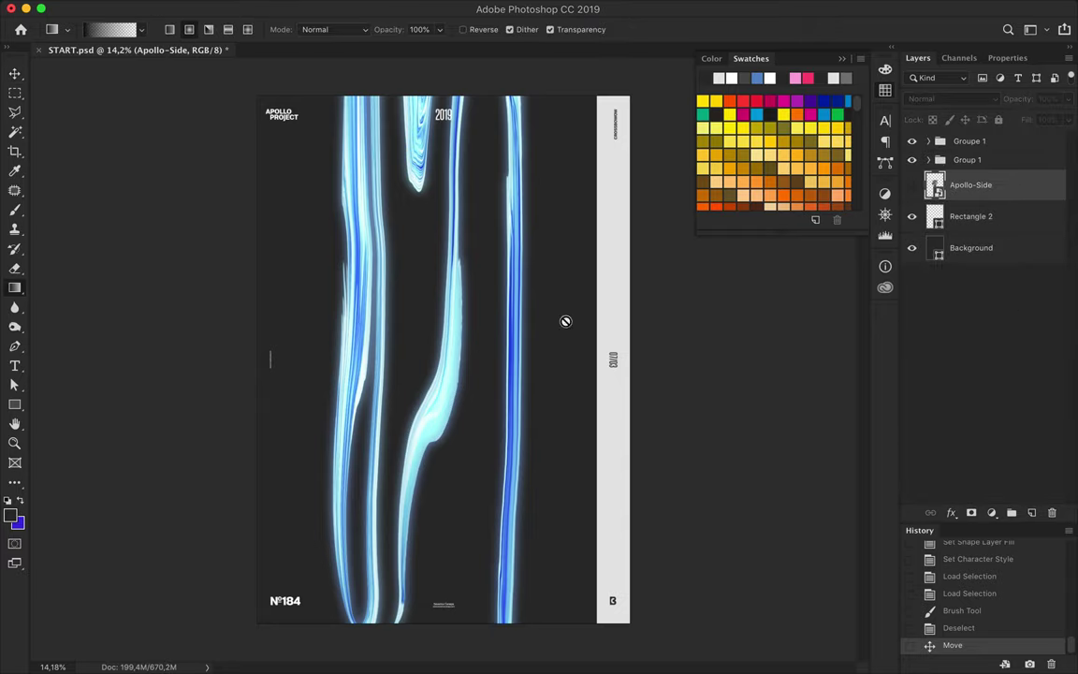
pyautogui.hotkey('ctrl', 'shift', 'alt', 'n')
pyautogui.moveTo(474, 390); pyautogui.dragTo(473, 389)
pyautogui.hotkey('ctrl', 't')
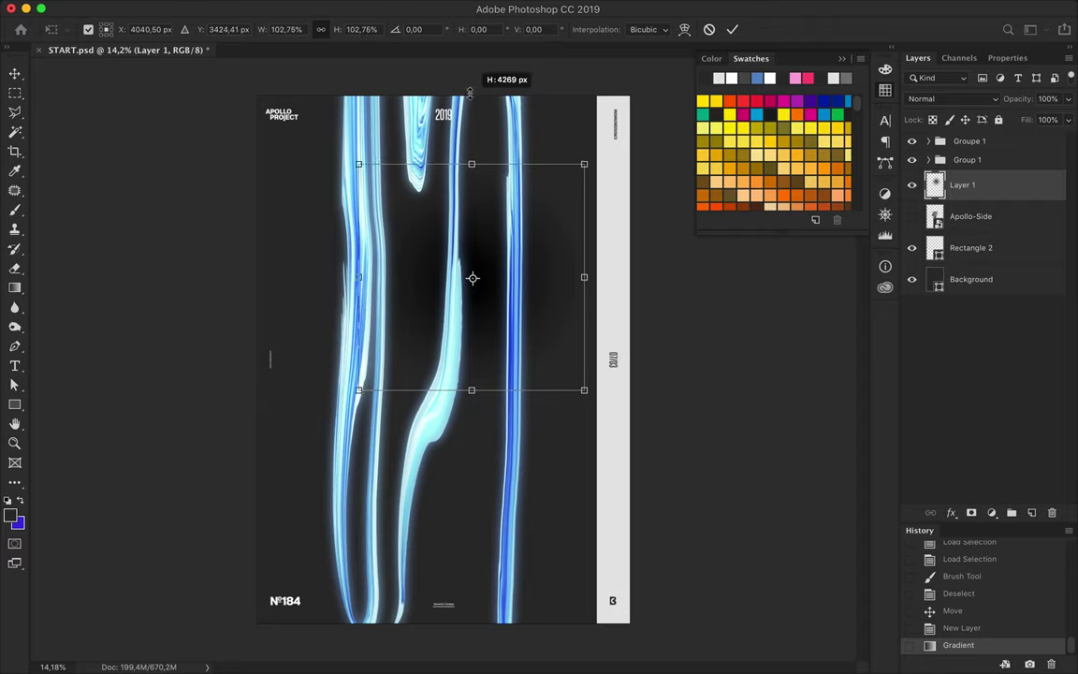
pyautogui.moveTo(472, 173); pyautogui.dragTo(472, 60)
pyautogui.moveTo(472, 391); pyautogui.dragTo(472, 646)
pyautogui.moveTo(473, 309); pyautogui.dragTo(539, 313)
pyautogui.moveTo(450, 364)
pyautogui.mouseDown()
pyautogui.moveTo(541, 364)
pyautogui.moveTo(573, 333)
pyautogui.mouseUp()
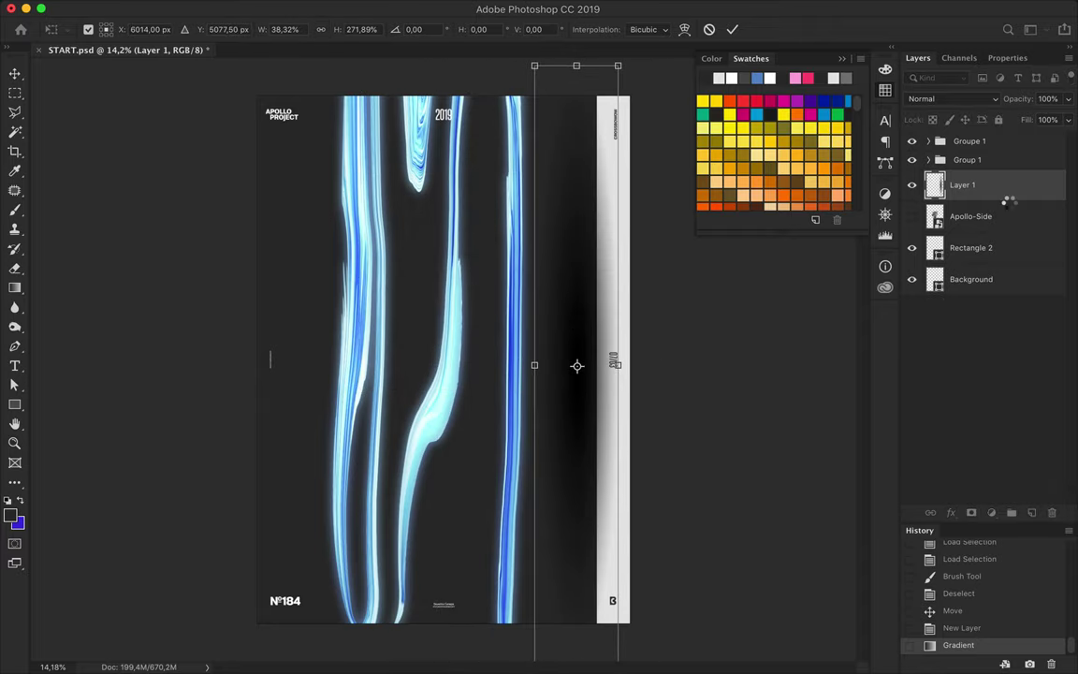
pyautogui.press('Return')
# Step: Clip the gradient to the grey bar in Color Burn at 88% fill
pyautogui.moveTo(965, 186); pyautogui.dragTo(960, 234)
pyautogui.keyDown('alt'); pyautogui.click(960, 234); pyautogui.keyUp('alt')
pyautogui.click(952, 98)
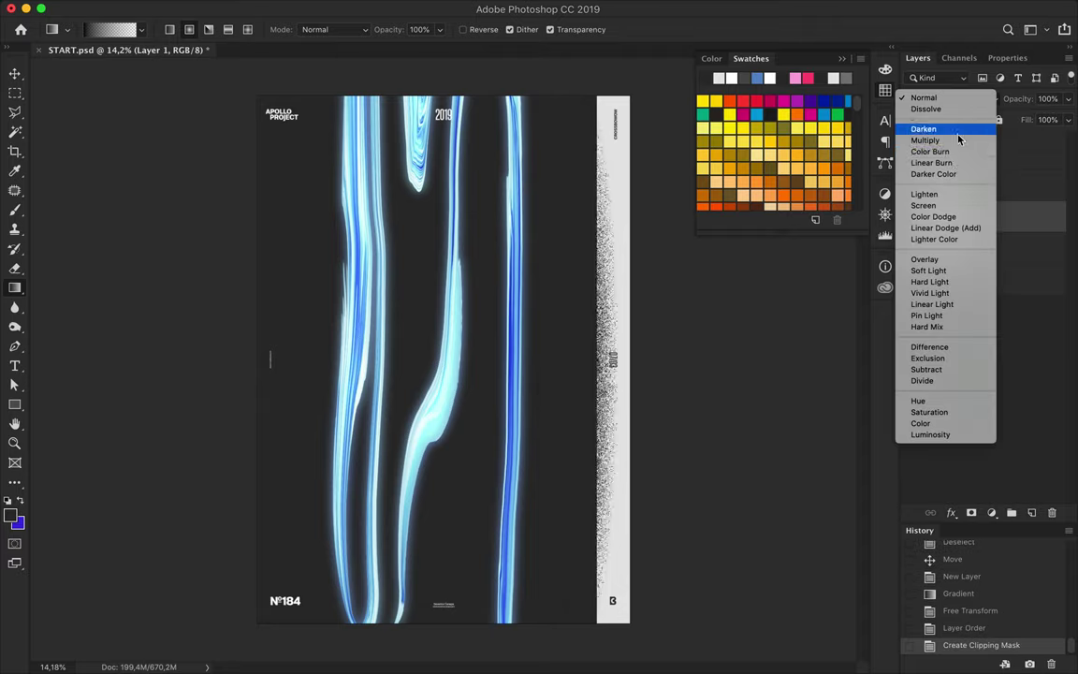
pyautogui.click(936, 150)
pyautogui.moveTo(1068, 120)
pyautogui.mouseDown()
pyautogui.moveTo(1050, 138)
pyautogui.moveTo(1059, 138)
pyautogui.mouseUp()
pyautogui.click(15, 77)
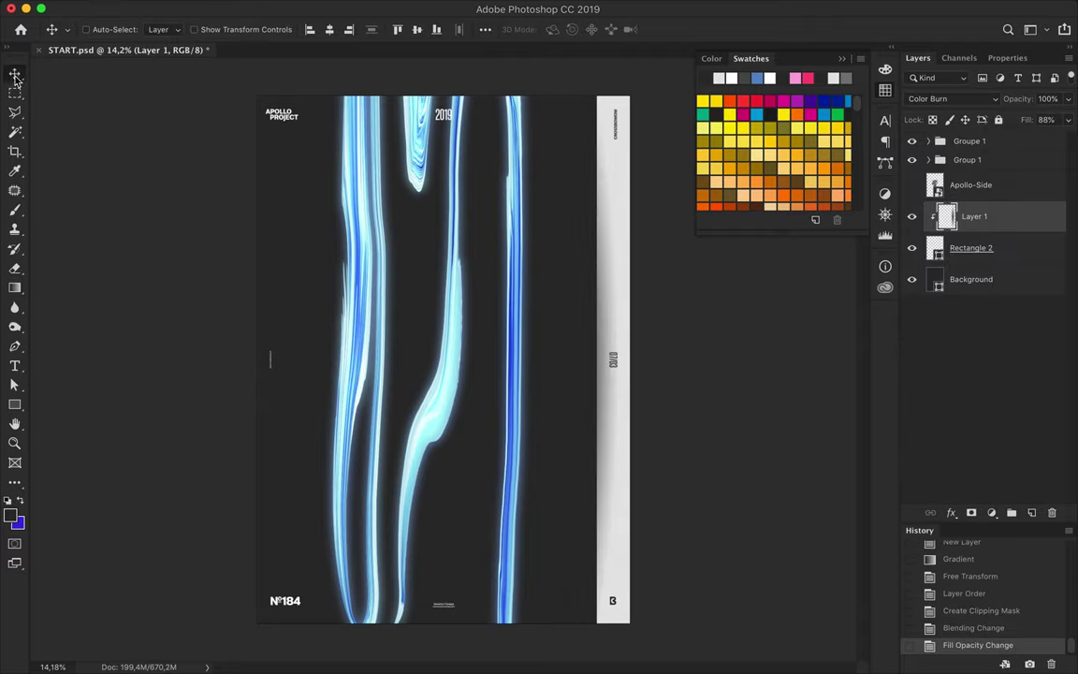
# Step: Delete the Group 1 stripes group
pyautogui.click(517, 352)
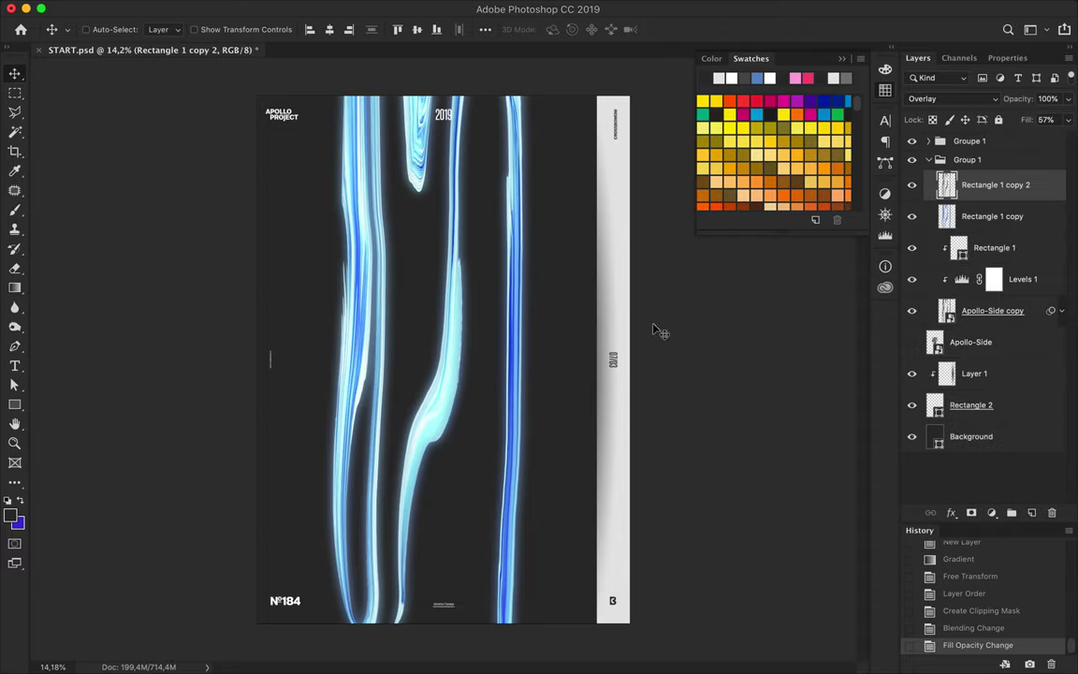
pyautogui.click(936, 161)
pyautogui.press('Delete')
pyautogui.scroll(1, 423, 318)
pyautogui.press('p')
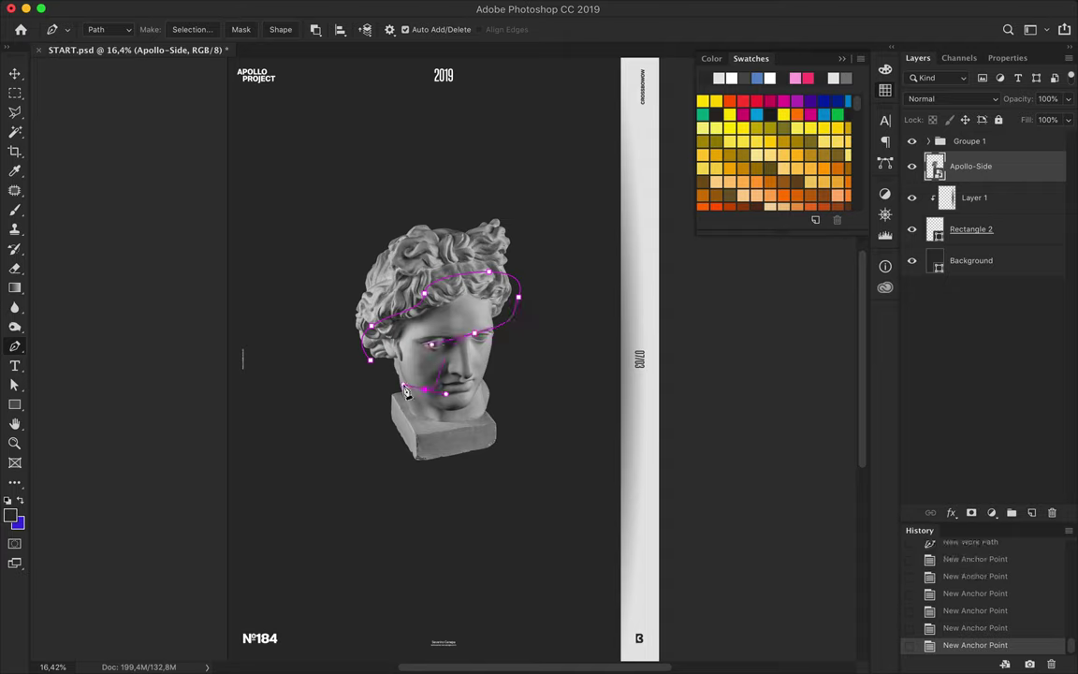
# Step: Copy the path-selected part of the bust onto a new layer and centre it horizontally
pyautogui.hotkey('ctrl', 'Return')
pyautogui.hotkey('ctrl', 'shift', 'i')
pyautogui.hotkey('ctrl', 'c')
pyautogui.hotkey('ctrl', 'v')
pyautogui.press('v')
pyautogui.moveTo(471, 297); pyautogui.dragTo(440, 261)
pyautogui.click(330, 29)
# Step: Liquify the bust with Forward Warp into a tall, twisting stretched shape, then nudge it down
pyautogui.click(363, 10)
pyautogui.click(356, 141)
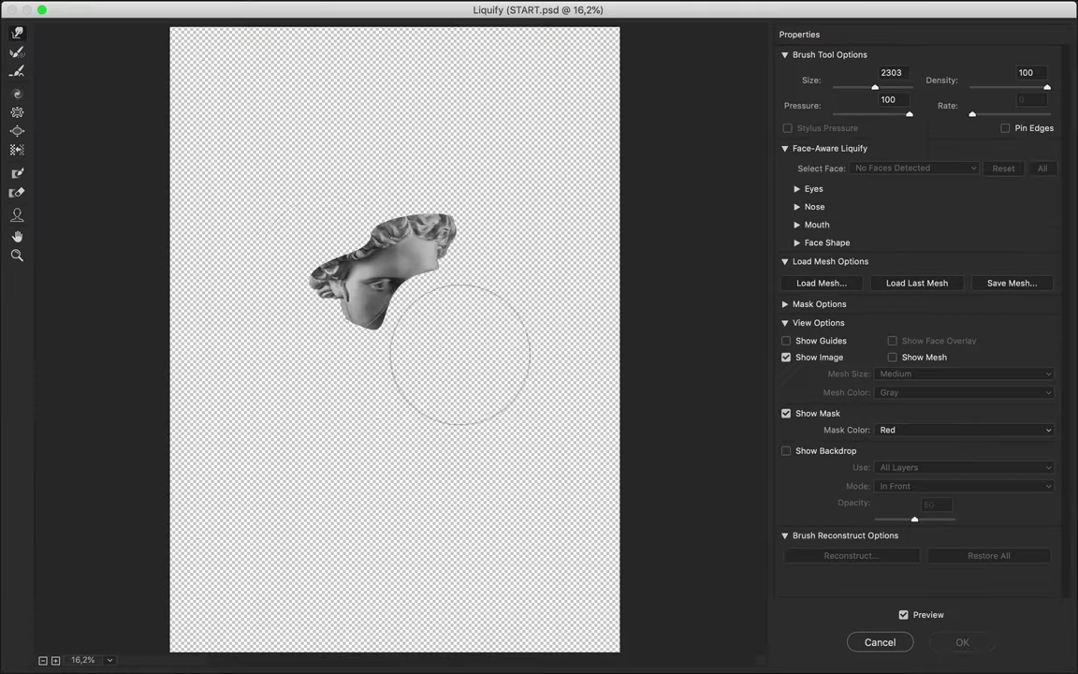
pyautogui.moveTo(457, 350)
pyautogui.mouseDown()
pyautogui.moveTo(253, 317)
pyautogui.moveTo(313, 385)
pyautogui.moveTo(263, 482)
pyautogui.moveTo(193, 450)
pyautogui.mouseUp()
pyautogui.moveTo(325, 324)
pyautogui.mouseDown()
pyautogui.moveTo(473, 129)
pyautogui.moveTo(457, 121)
pyautogui.moveTo(498, 180)
pyautogui.moveTo(510, 146)
pyautogui.moveTo(393, 181)
pyautogui.moveTo(529, 205)
pyautogui.moveTo(541, 193)
pyautogui.moveTo(514, 287)
pyautogui.mouseUp()
pyautogui.press('super+z')
pyautogui.press('super+z')
pyautogui.moveTo(452, 193); pyautogui.dragTo(524, 75)
pyautogui.moveTo(385, 216)
pyautogui.mouseDown()
pyautogui.moveTo(404, 111)
pyautogui.moveTo(445, 25)
pyautogui.moveTo(450, 288)
pyautogui.mouseUp()
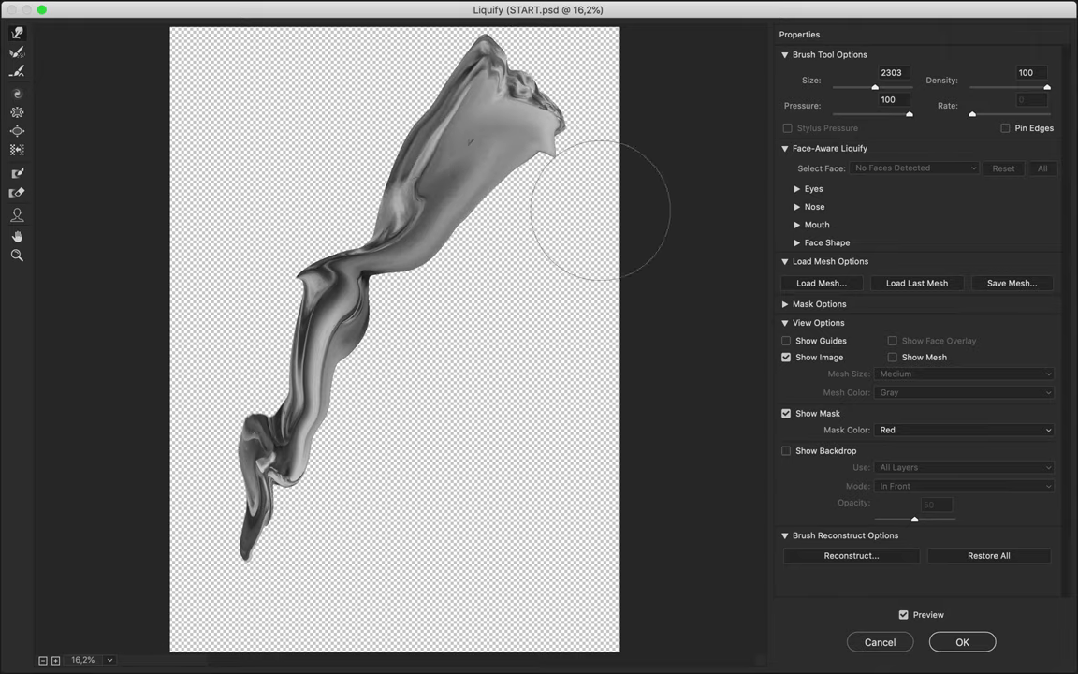
pyautogui.moveTo(356, 157); pyautogui.dragTo(337, 97)
pyautogui.click(986, 644)
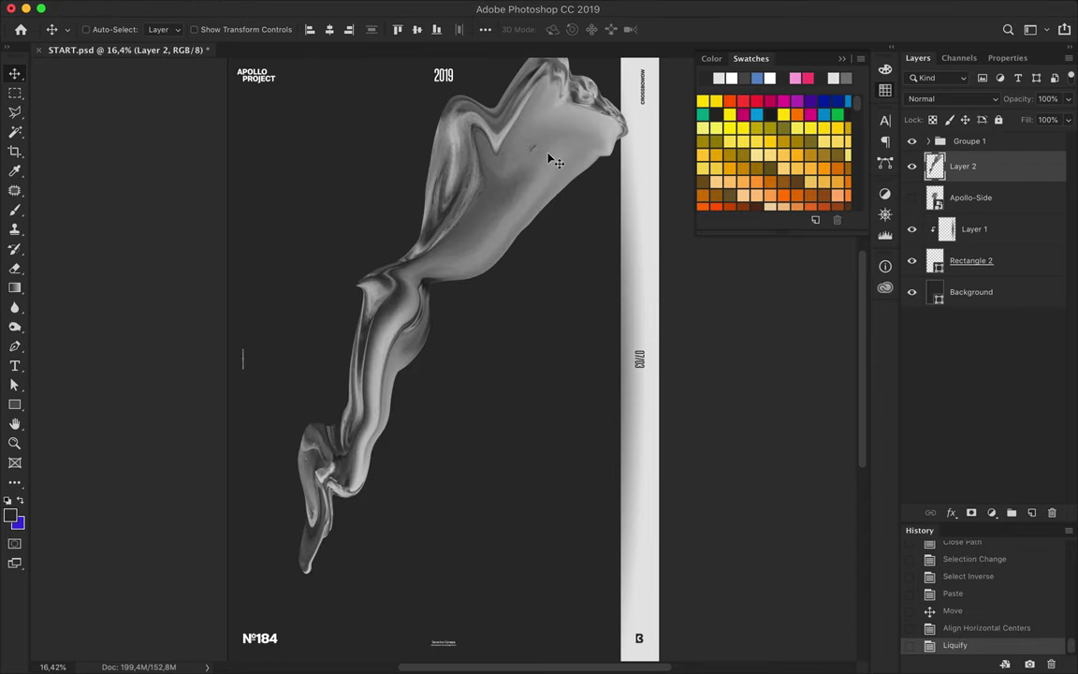
pyautogui.moveTo(492, 136); pyautogui.dragTo(485, 161)
# Step: Build a green-blue-pink gradient with a pink stop at location 95 and a blue middle stop
pyautogui.click(15, 287)
pyautogui.click(113, 29)
pyautogui.scroll(-2, 108, 187)
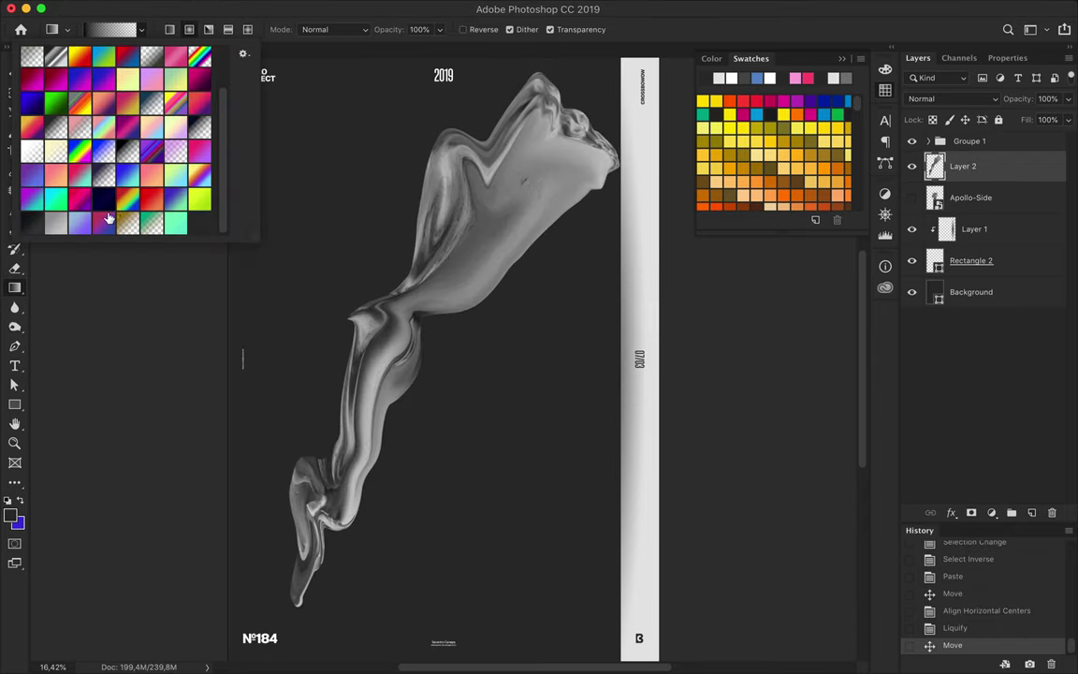
pyautogui.click(110, 30)
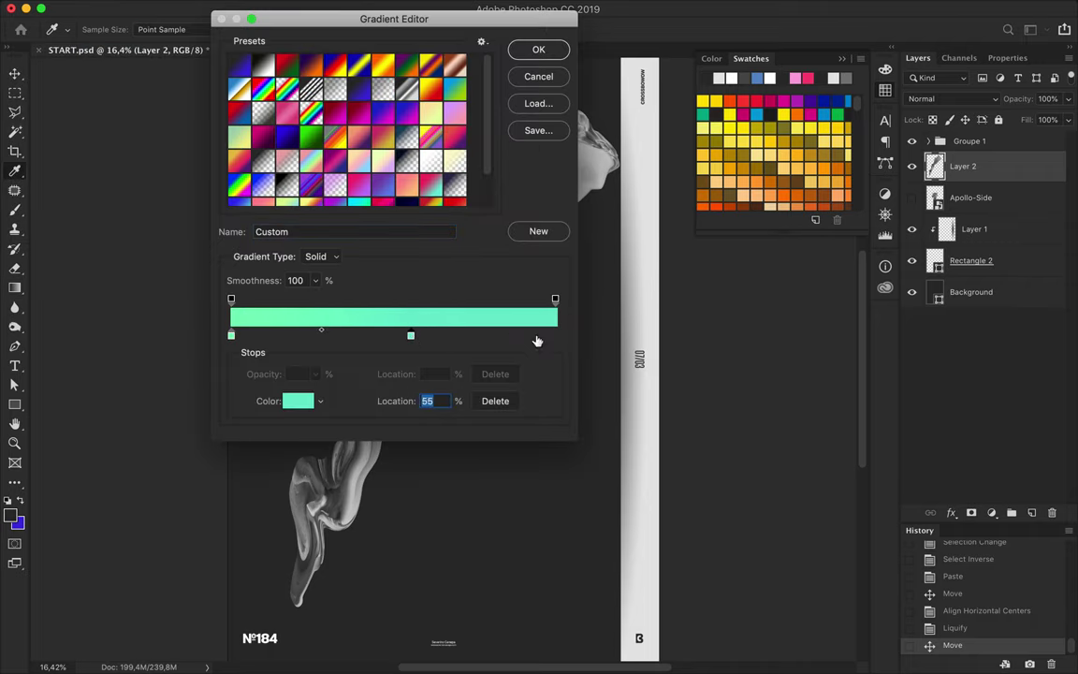
pyautogui.doubleClick(540, 336)
pyautogui.click(964, 337)
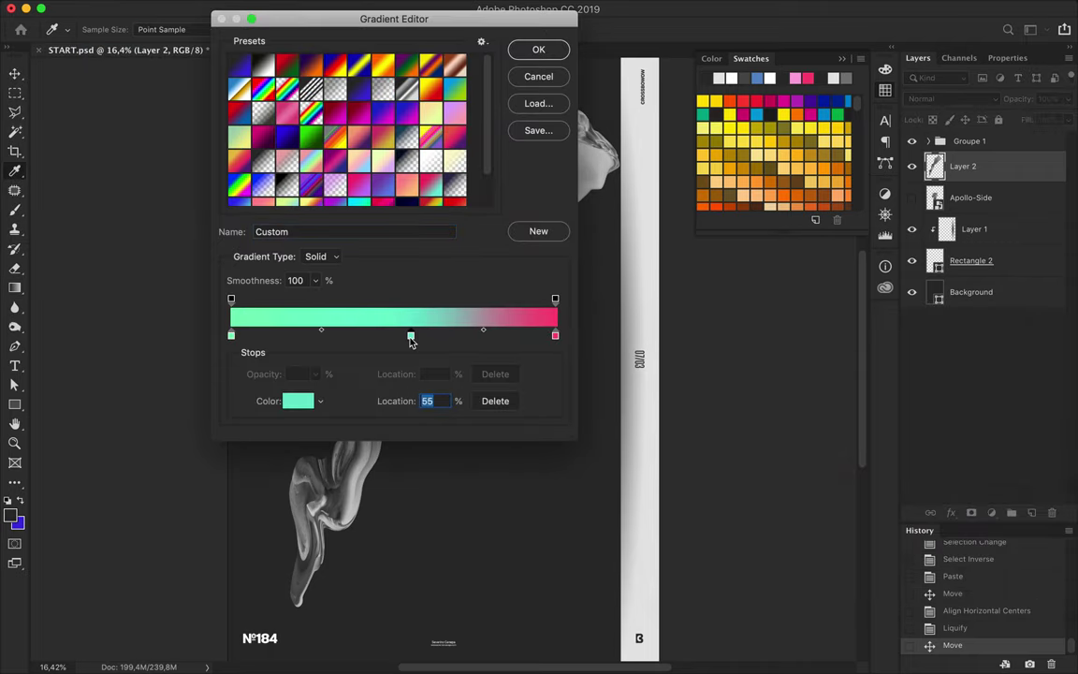
pyautogui.doubleClick(410, 335)
pyautogui.click(890, 435)
pyautogui.click(1028, 339)
pyautogui.write('5')
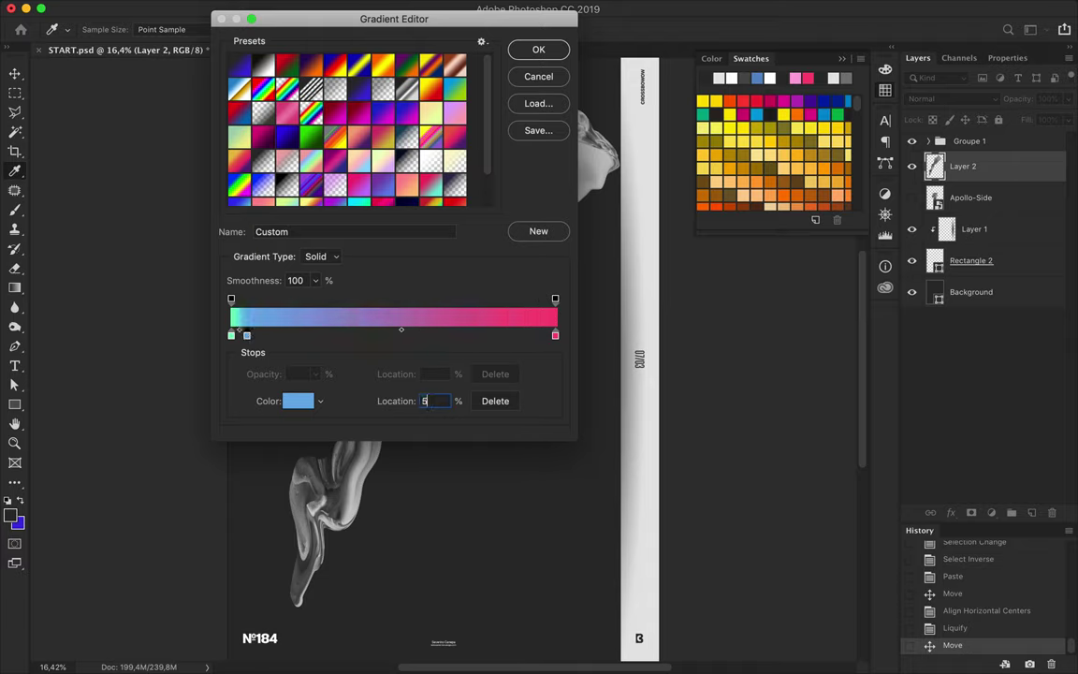
pyautogui.press('Return')
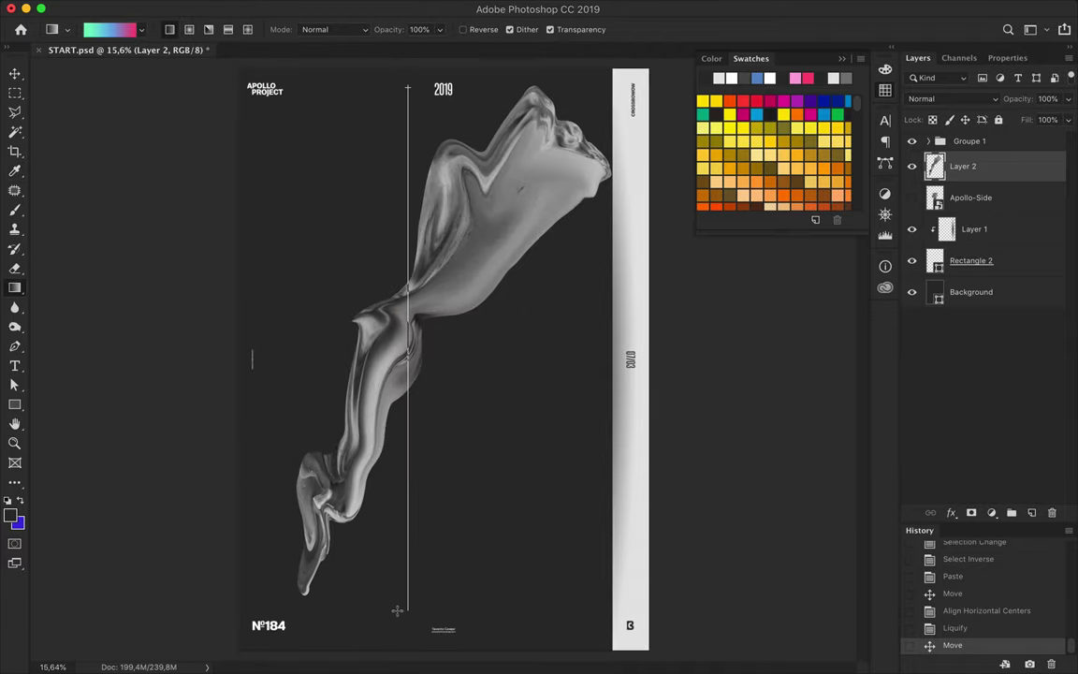
# Step: Fill a new layer with the gradient, clip it to the statue, and blend it as Linear Burn
pyautogui.hotkey('ctrl', 'shift', 'alt', 'n')
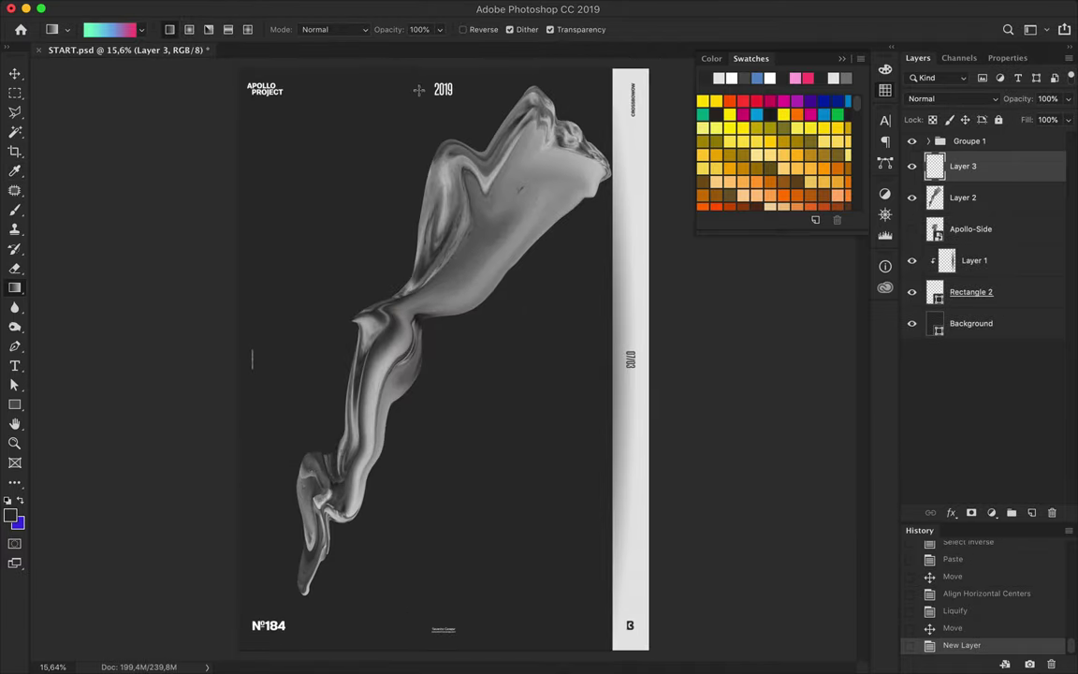
pyautogui.moveTo(93, 536); pyautogui.dragTo(92, 535)
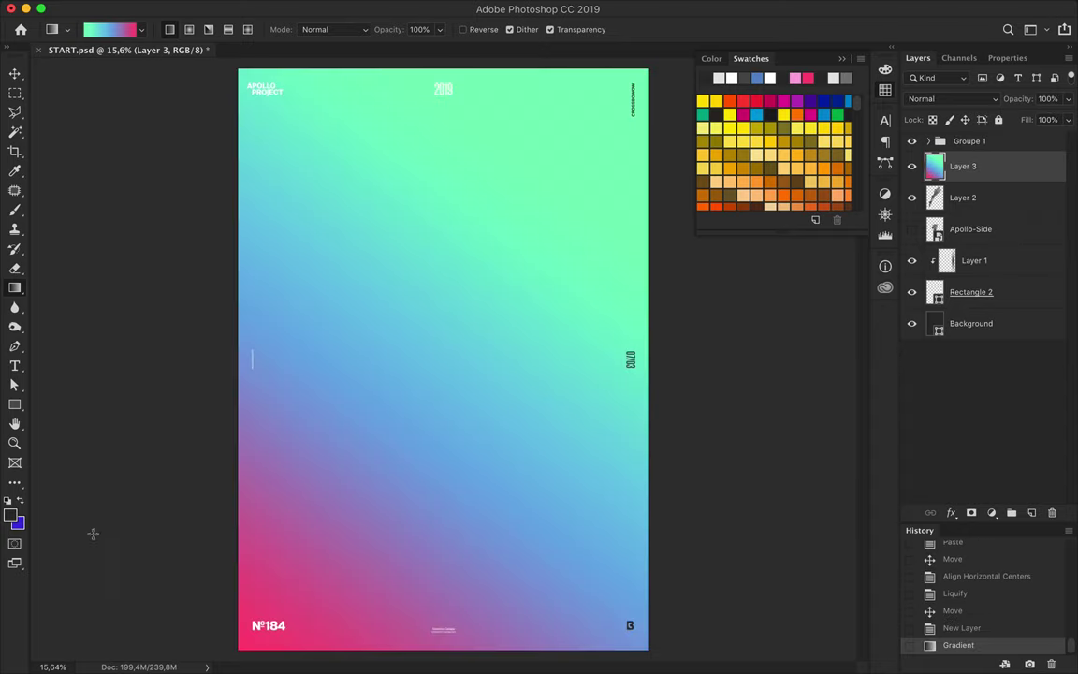
pyautogui.hotkey('ctrl', 'z')
pyautogui.moveTo(290, 631); pyautogui.dragTo(290, 631)
pyautogui.hotkey('ctrl', 'alt', 'g')
pyautogui.click(950, 98)
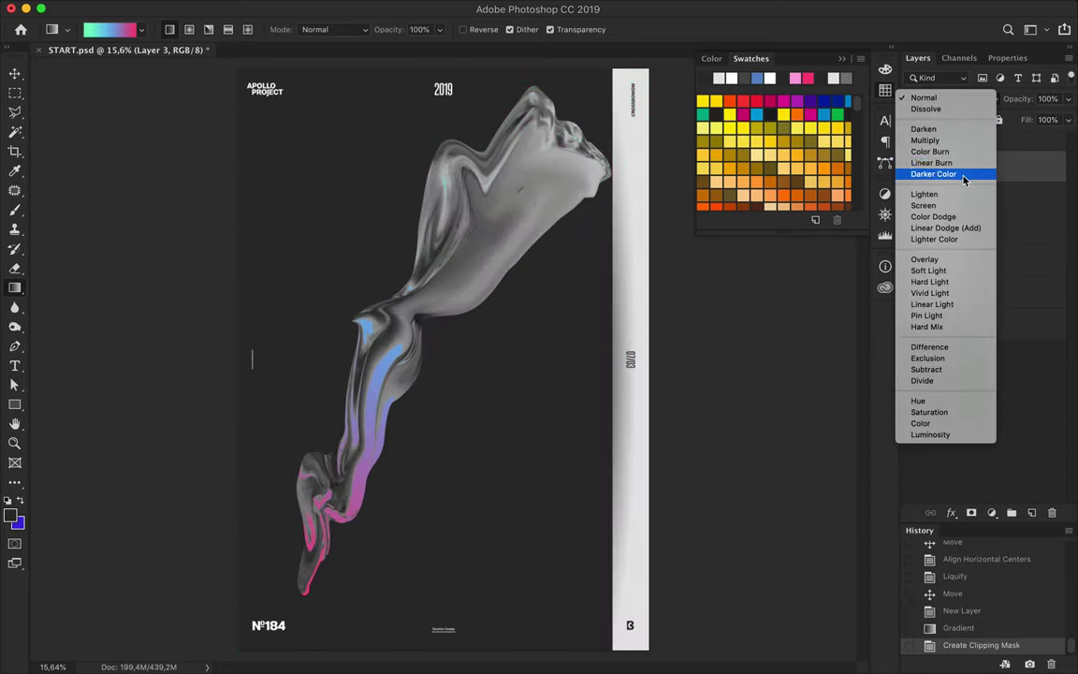
pyautogui.click(974, 164)
# Step: Move the statue copy to the top, merge it, and blend the merged layer as Screen
pyautogui.moveTo(985, 198); pyautogui.dragTo(975, 152)
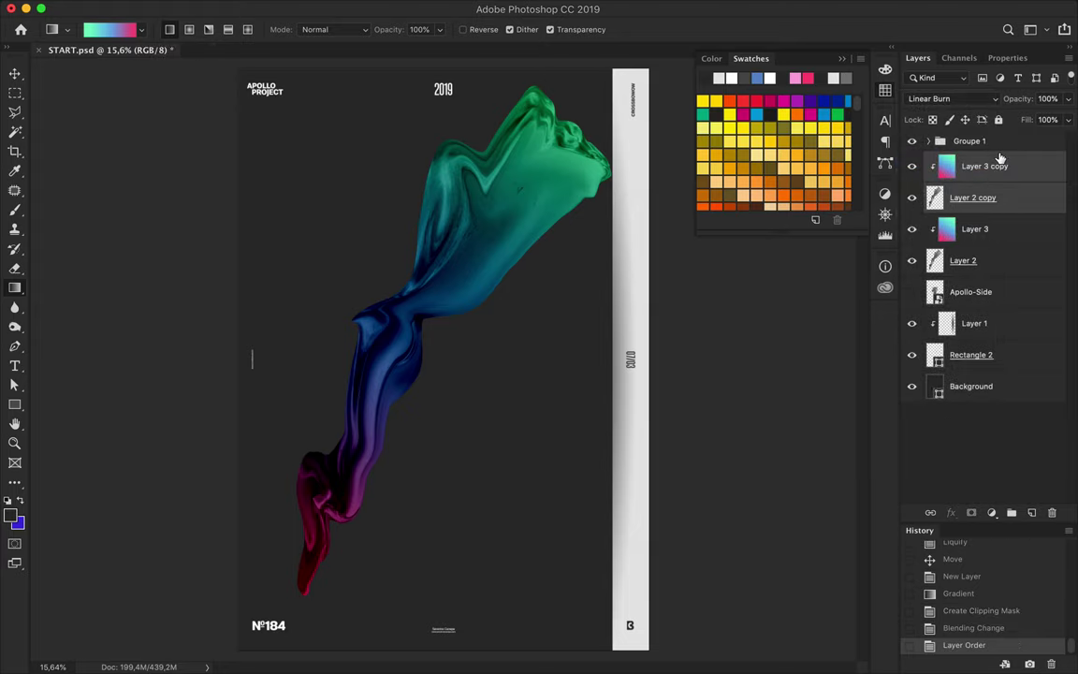
pyautogui.hotkey('ctrl', 'e')
pyautogui.click(945, 98)
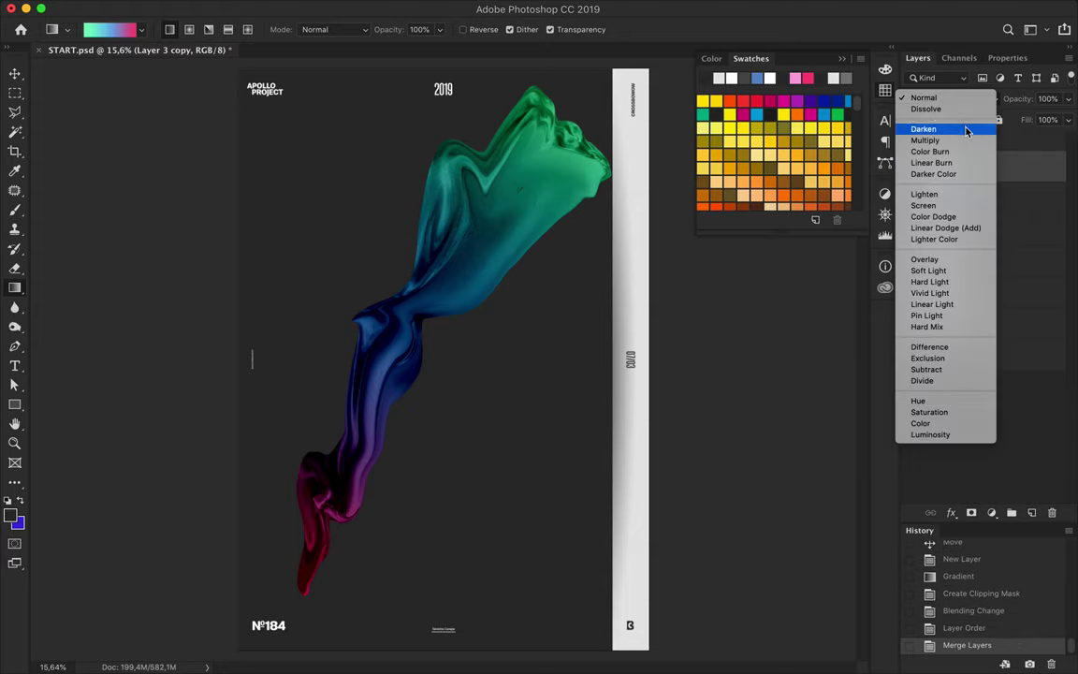
pyautogui.click(957, 206)
pyautogui.press('a')
pyautogui.click(540, 408)
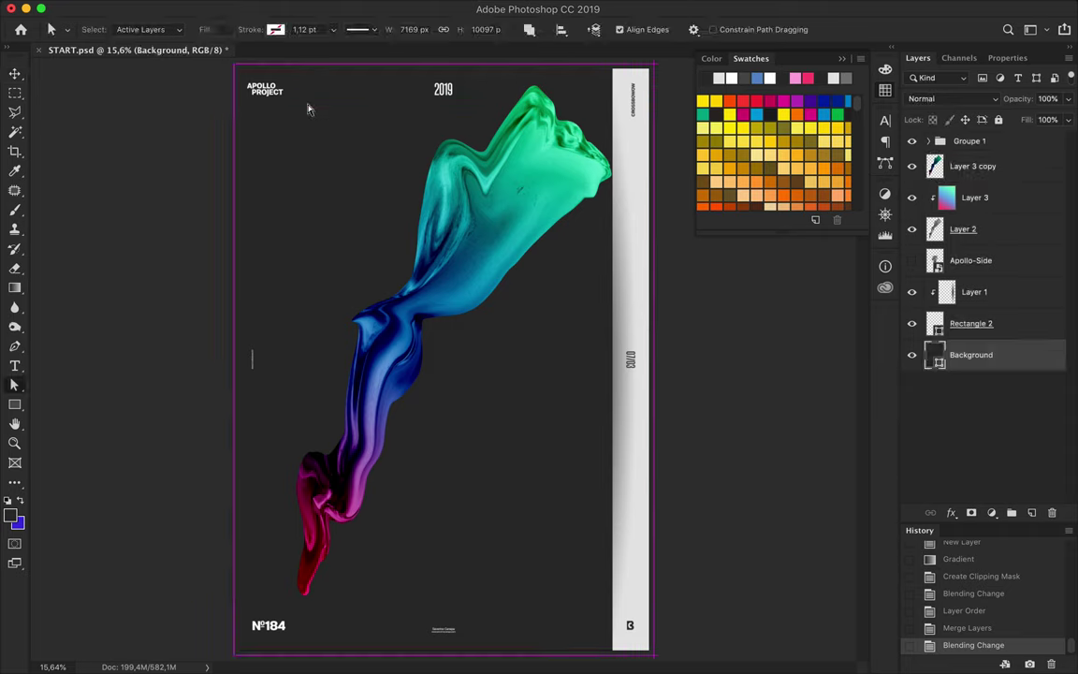
# Step: Switch the background shape's fill type from solid colour to gradient
pyautogui.click(222, 29)
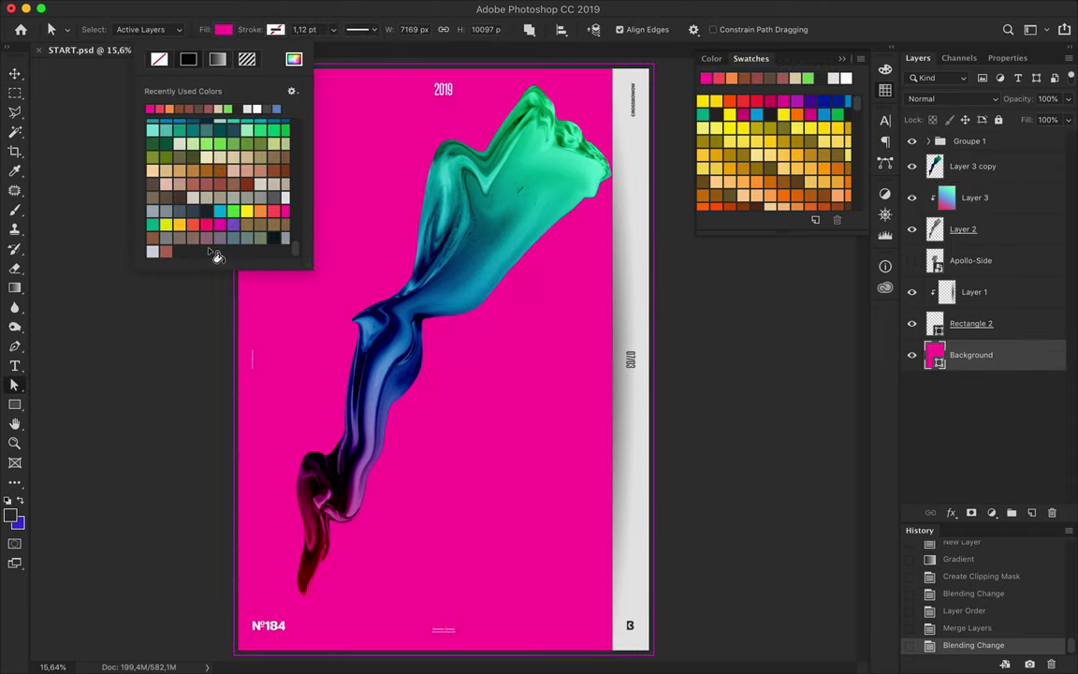
pyautogui.scroll(3, 192, 198)
pyautogui.scroll(3, 192, 198)
pyautogui.scroll(3, 192, 197)
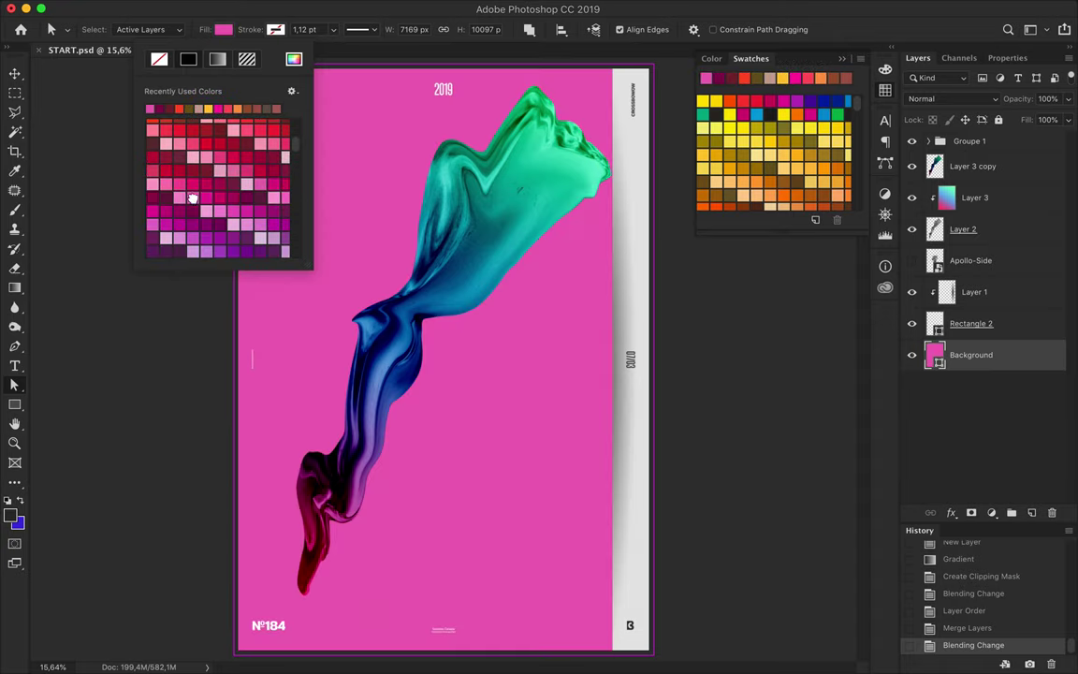
pyautogui.scroll(-3, 187, 200)
pyautogui.click(217, 59)
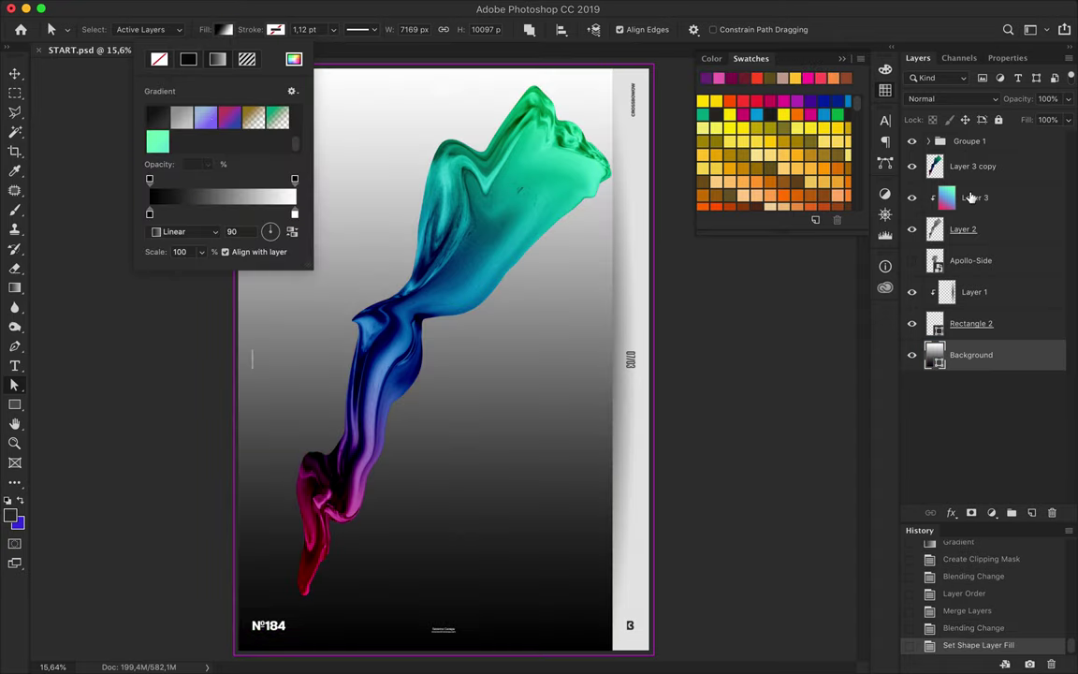
pyautogui.press('Return')
# Step: Release Layer 3 from its clipping mask, check the gradient settings, and clip it back onto the statue
pyautogui.doubleClick(952, 212)
pyautogui.click(1015, 129)
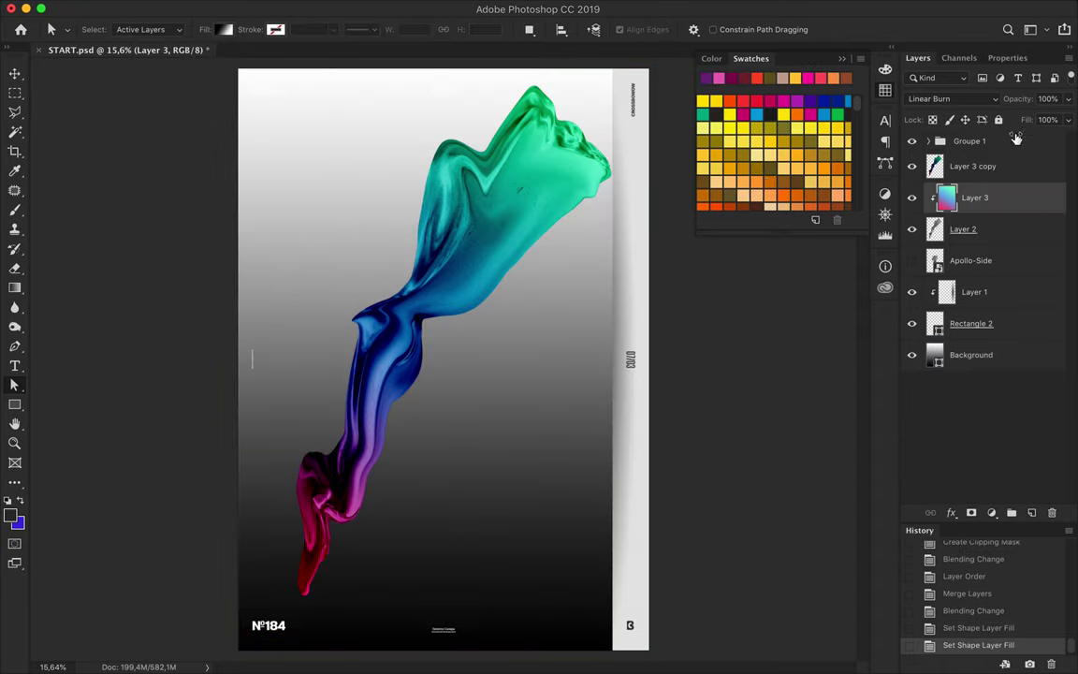
pyautogui.keyDown('alt'); pyautogui.click(942, 208); pyautogui.keyUp('alt')
pyautogui.press('g')
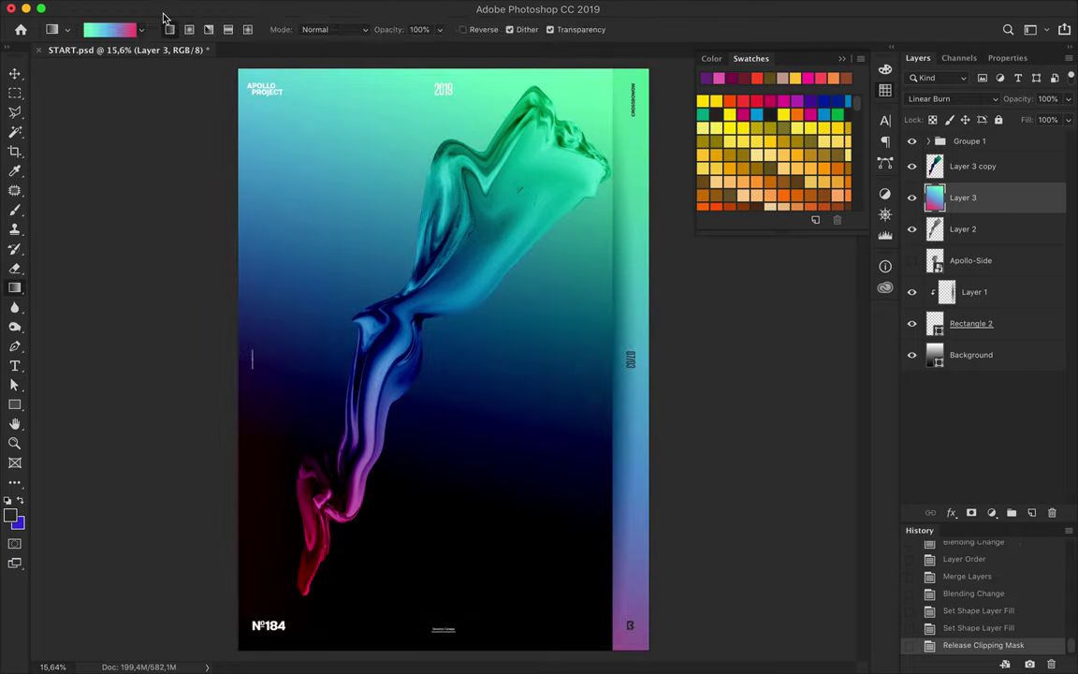
pyautogui.click(112, 29)
pyautogui.click(539, 48)
pyautogui.keyDown('alt'); pyautogui.click(973, 209); pyautogui.keyUp('alt')
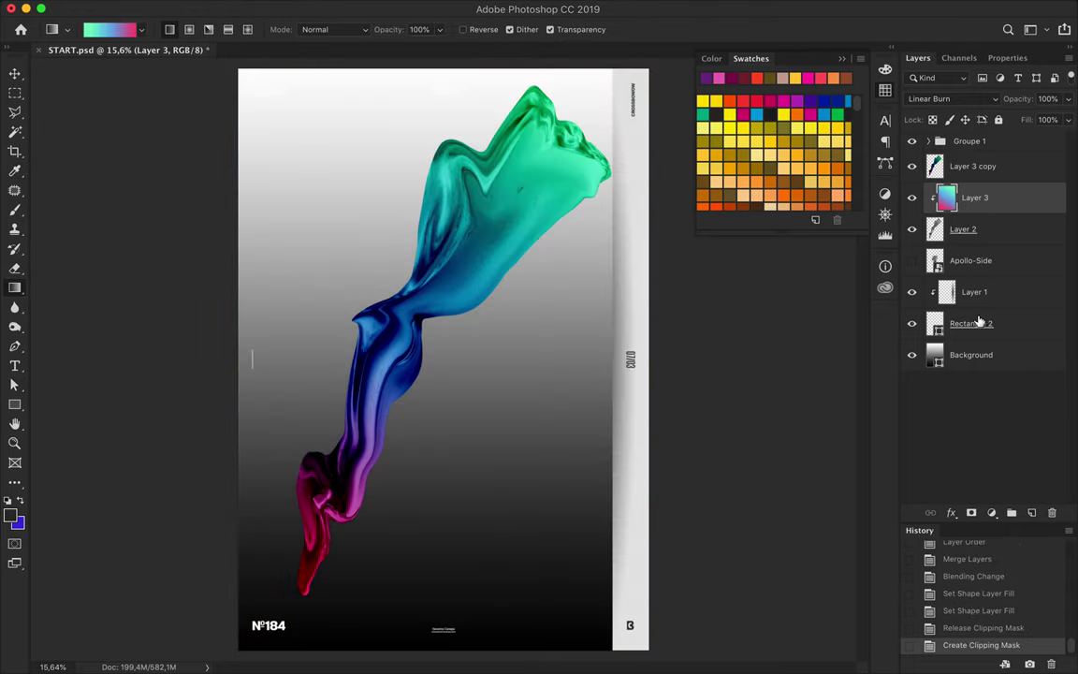
# Step: Apply the pink-to-mint gradient preset to the background shape's fill
pyautogui.click(973, 355)
pyautogui.press('a')
pyautogui.click(222, 29)
pyautogui.click(188, 139)
pyautogui.click(155, 290)
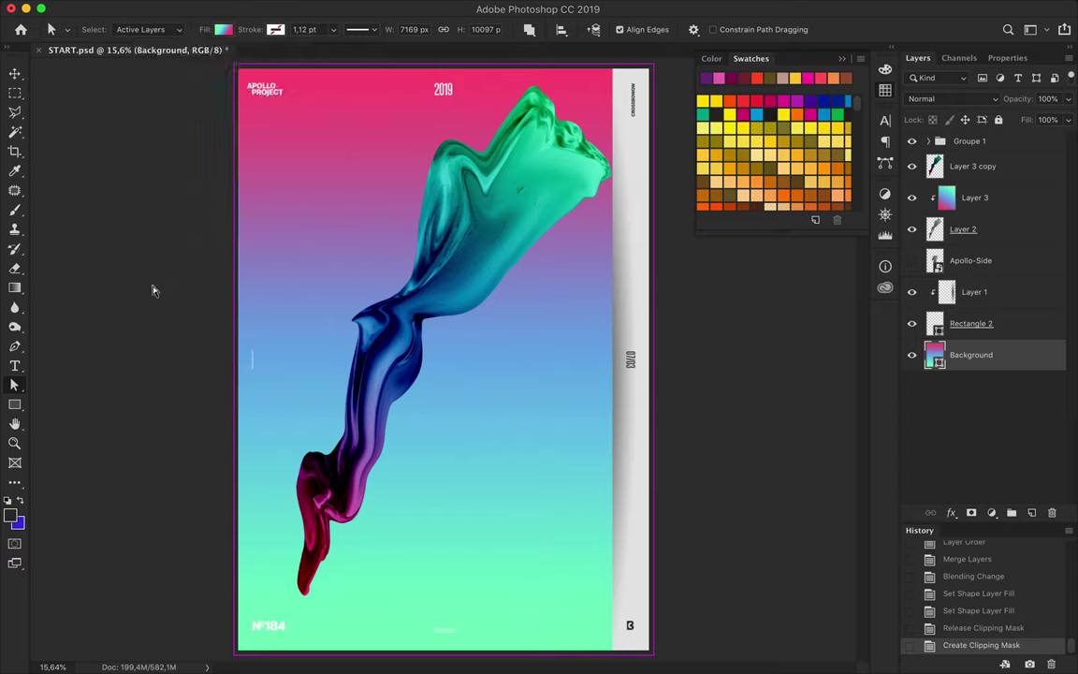
pyautogui.click(992, 513)
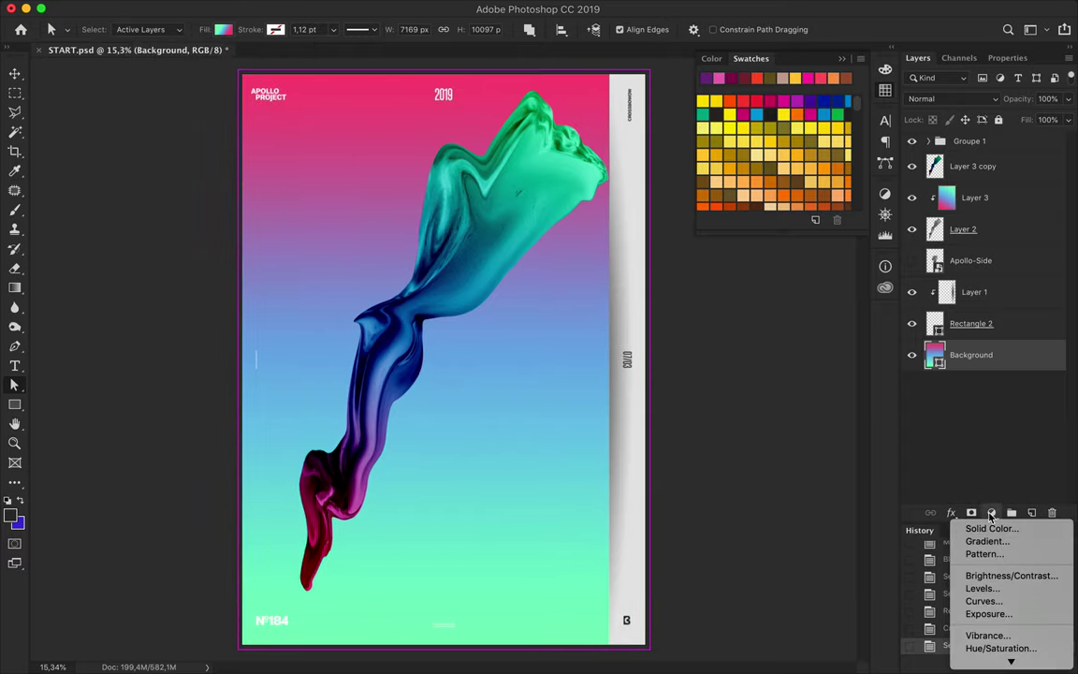
# Step: Add a Vibrance adjustment layer with vibrance +77 and saturation -27
pyautogui.click(988, 636)
pyautogui.moveTo(1007, 118); pyautogui.dragTo(1054, 117)
pyautogui.moveTo(986, 141)
pyautogui.mouseDown()
pyautogui.moveTo(1034, 140)
pyautogui.moveTo(963, 145)
pyautogui.mouseUp()
pyautogui.moveTo(1054, 117); pyautogui.dragTo(1038, 117)
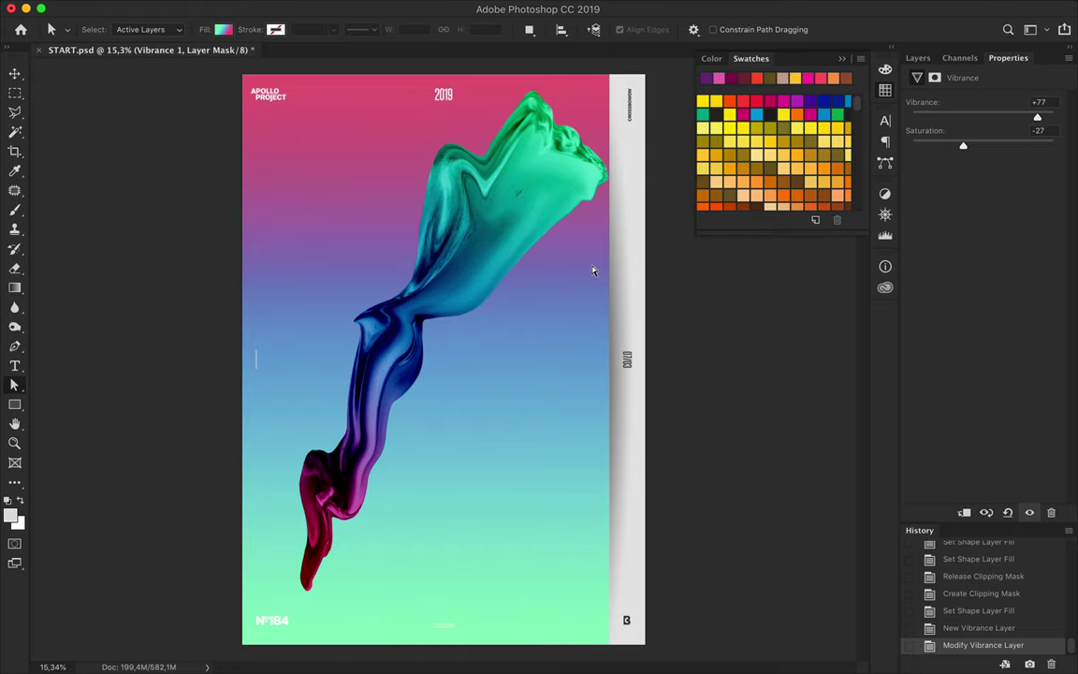
# Step: Widen the white side strip, Rectangle 2, toward the left
pyautogui.press('v')
pyautogui.click(573, 303)
pyautogui.hotkey('ctrl', 't')
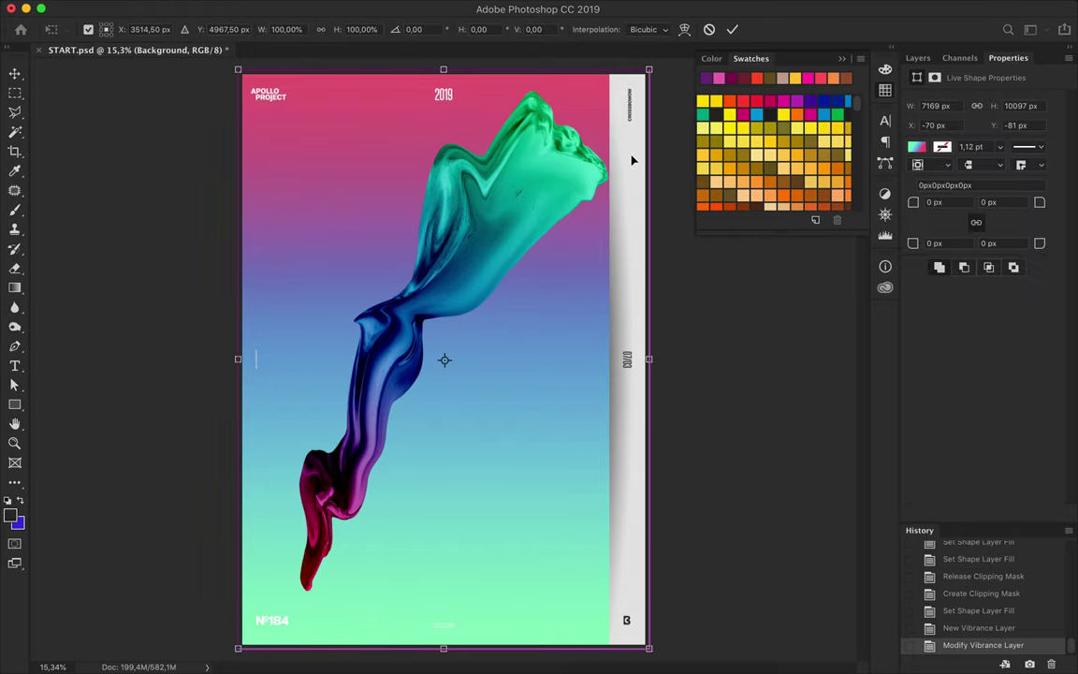
pyautogui.press('Return')
pyautogui.moveTo(631, 187); pyautogui.dragTo(613, 310)
pyautogui.press('Return')
# Step: Move shadow Layer 1 left to the strip's edge and set its fill to 83%
pyautogui.keyDown('ctrl'); pyautogui.click(611, 318); pyautogui.keyUp('ctrl')
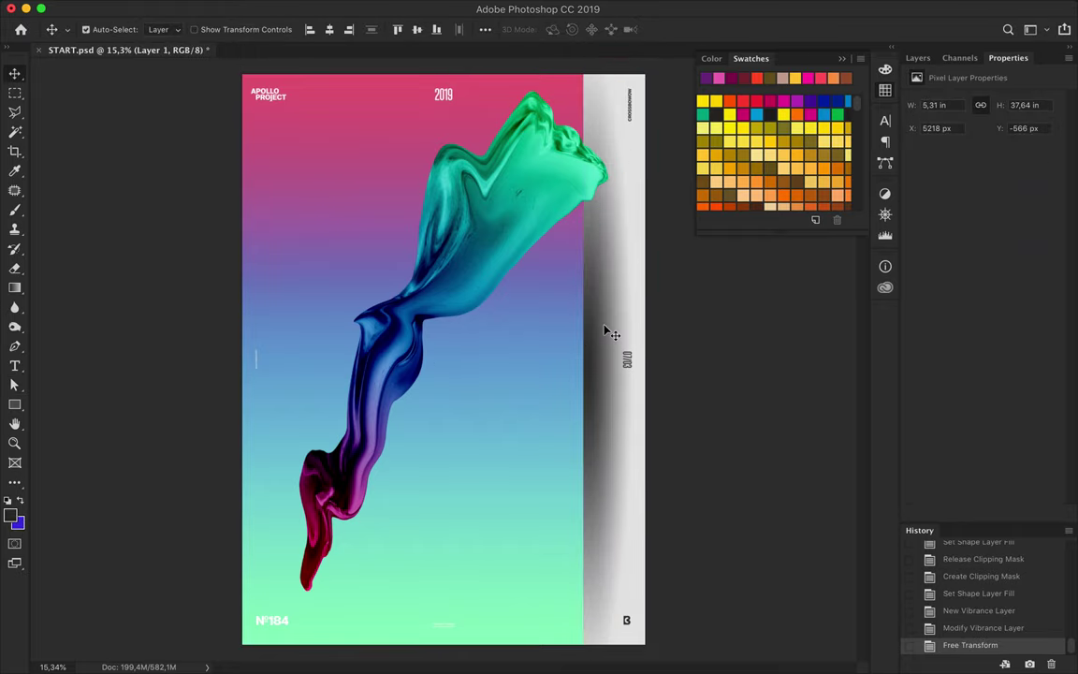
pyautogui.press('F7')
pyautogui.moveTo(611, 294); pyautogui.dragTo(590, 294)
pyautogui.hotkey('shift', '8')
pyautogui.hotkey('shift', '3')
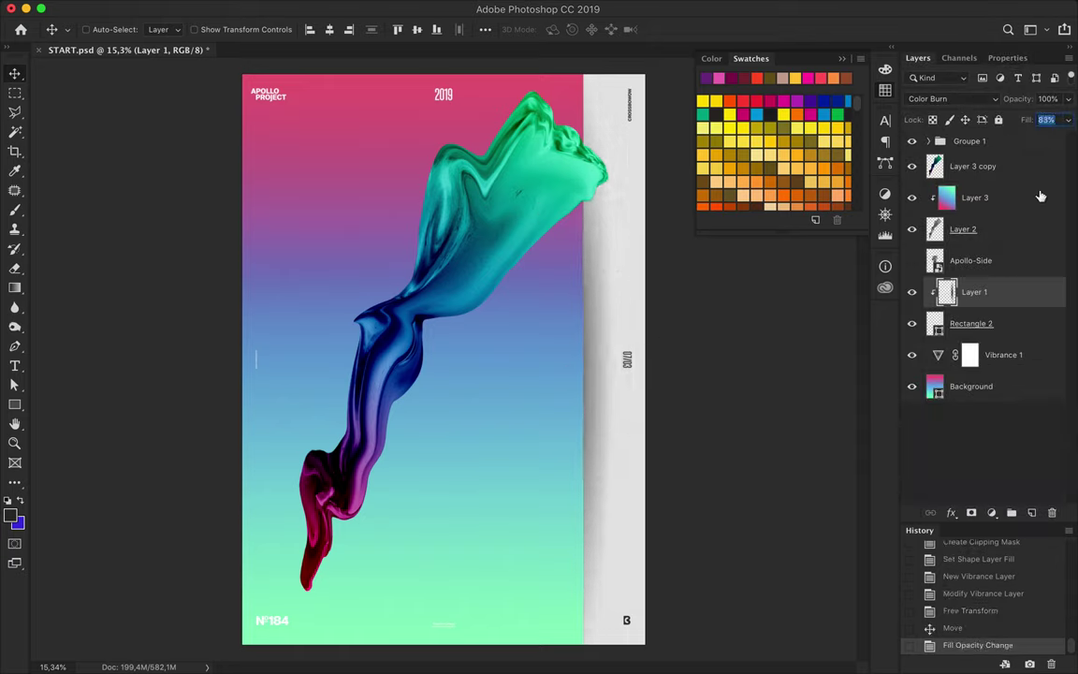
# Step: Group Layer 3 copy, Layer 3 and Layer 2 into Group 1
pyautogui.click(993, 228)
pyautogui.keyDown('shift'); pyautogui.click(997, 166); pyautogui.keyUp('shift')
pyautogui.hotkey('ctrl', 'g')
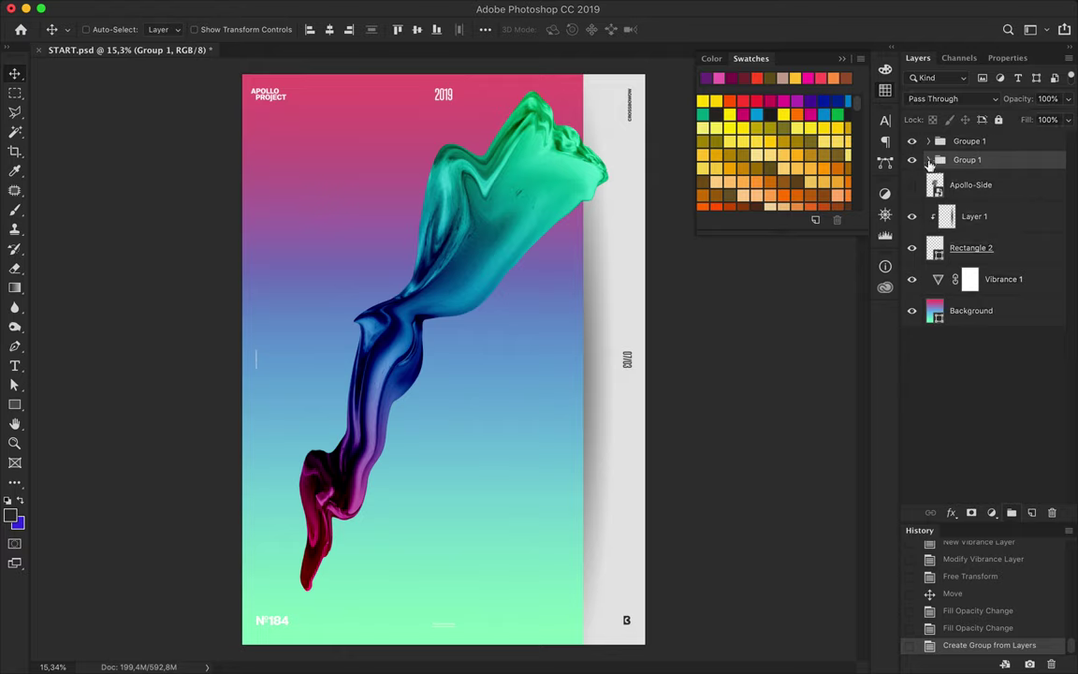
# Step: Put a Layer 2 copy atop Group 1 and clip a darkening, high-contrast Curves 1 to it
pyautogui.moveTo(1007, 254); pyautogui.dragTo(994, 178)
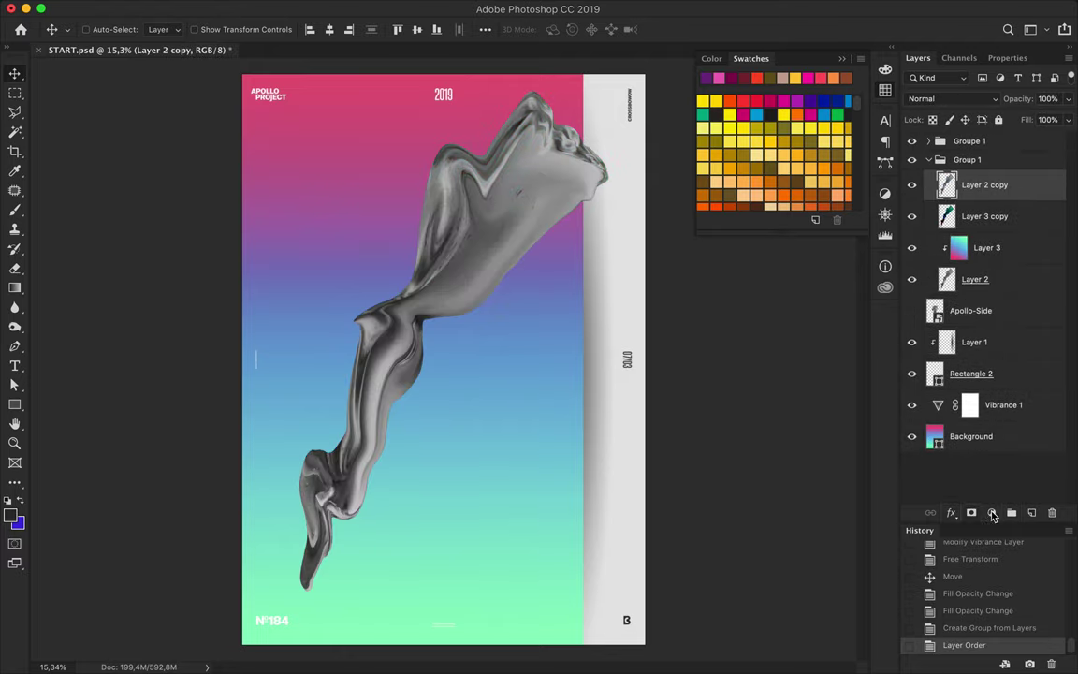
pyautogui.click(993, 516)
pyautogui.click(982, 597)
pyautogui.moveTo(1038, 158)
pyautogui.mouseDown()
pyautogui.moveTo(1040, 183)
pyautogui.moveTo(1005, 151)
pyautogui.moveTo(973, 155)
pyautogui.mouseUp()
pyautogui.click(918, 58)
pyautogui.keyDown('alt'); pyautogui.click(962, 201); pyautogui.keyUp('alt')
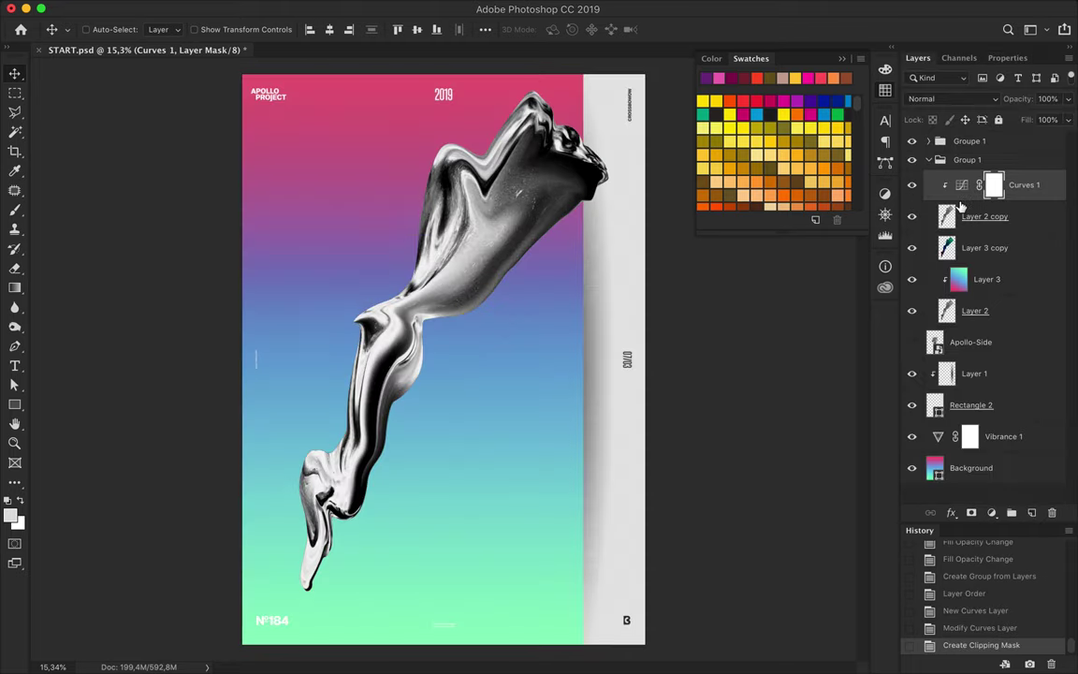
pyautogui.click(912, 217)
# Step: Move the coloured layers above Curves 1 with 21% fill in Overlay mode
pyautogui.click(937, 248)
pyautogui.moveTo(934, 251); pyautogui.dragTo(983, 180)
pyautogui.moveTo(1046, 140); pyautogui.dragTo(1010, 141)
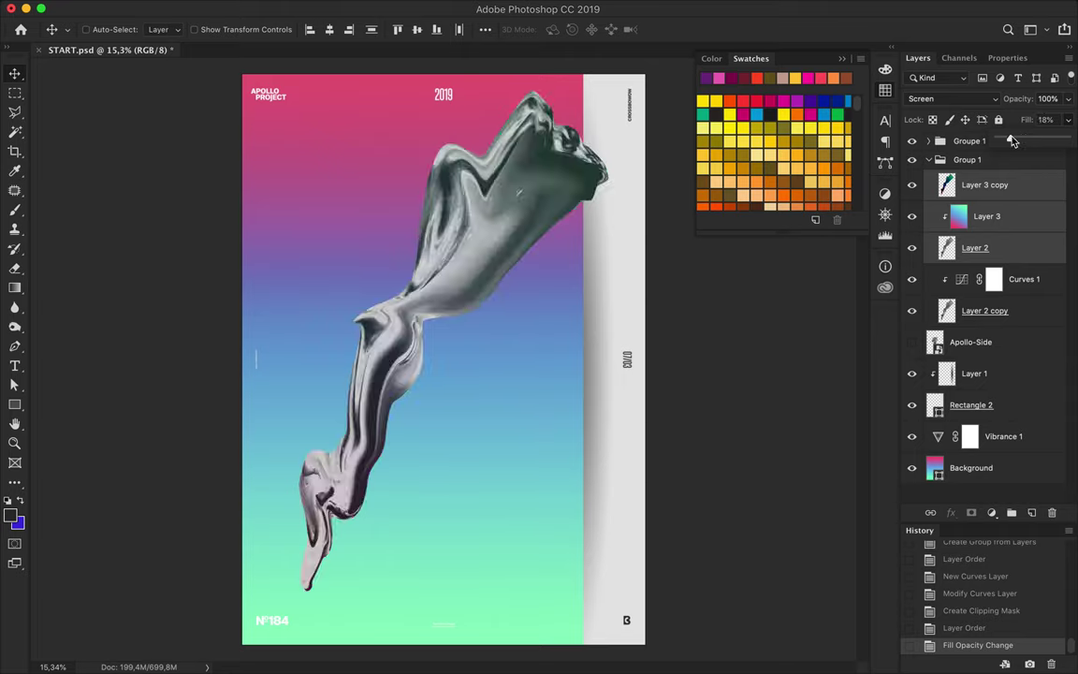
pyautogui.click(952, 98)
pyautogui.click(964, 149)
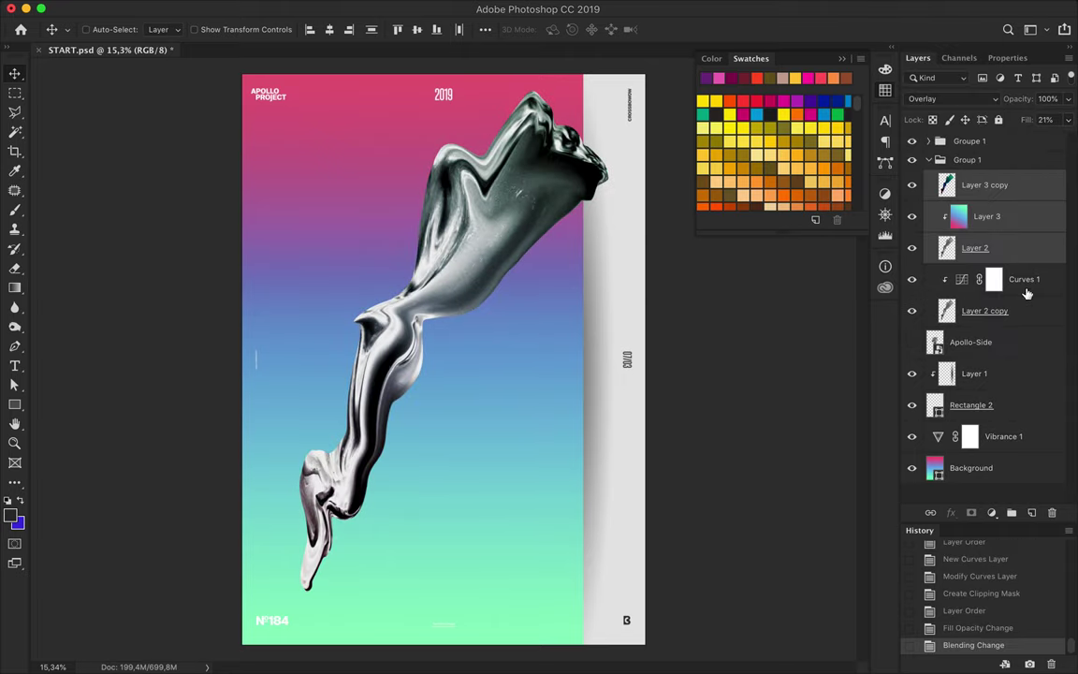
# Step: Duplicate Curves 1 and Layer 2 copy and merge them into Curves 1 copy
pyautogui.moveTo(1009, 317); pyautogui.dragTo(1021, 271)
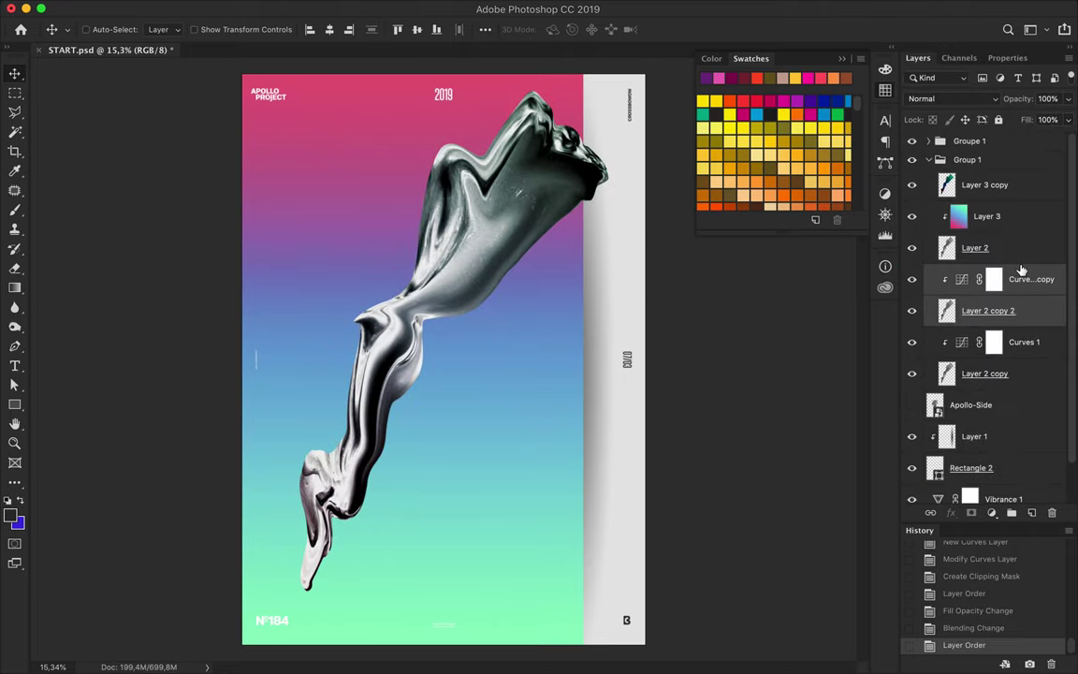
pyautogui.hotkey('ctrl', 'e')
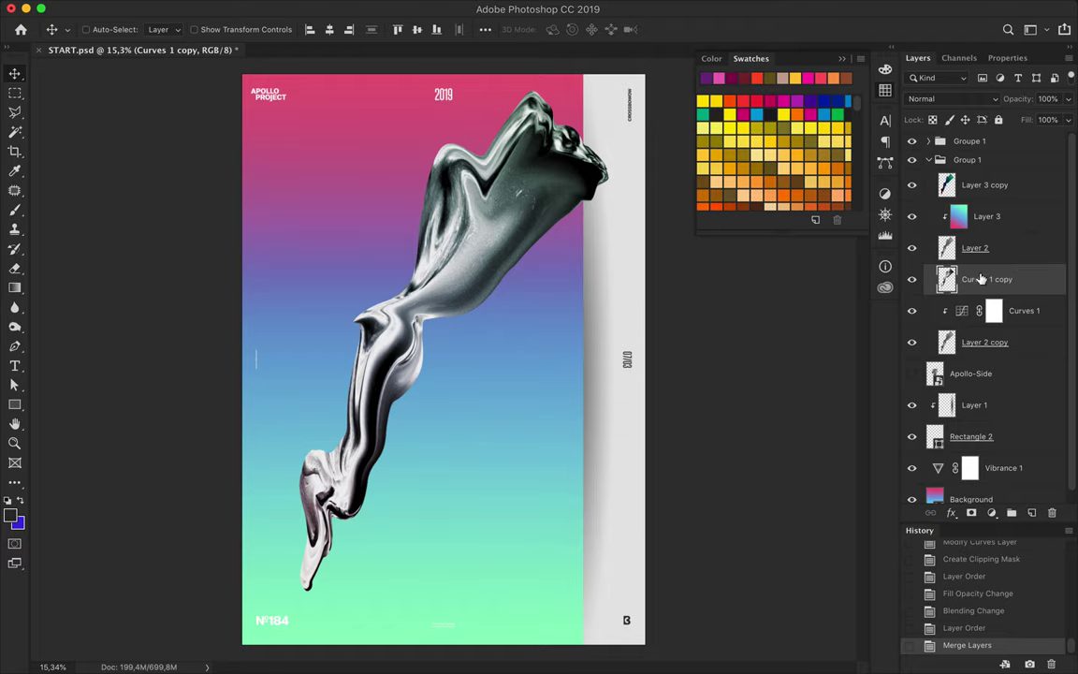
pyautogui.click(367, 8)
pyautogui.moveTo(380, 229)
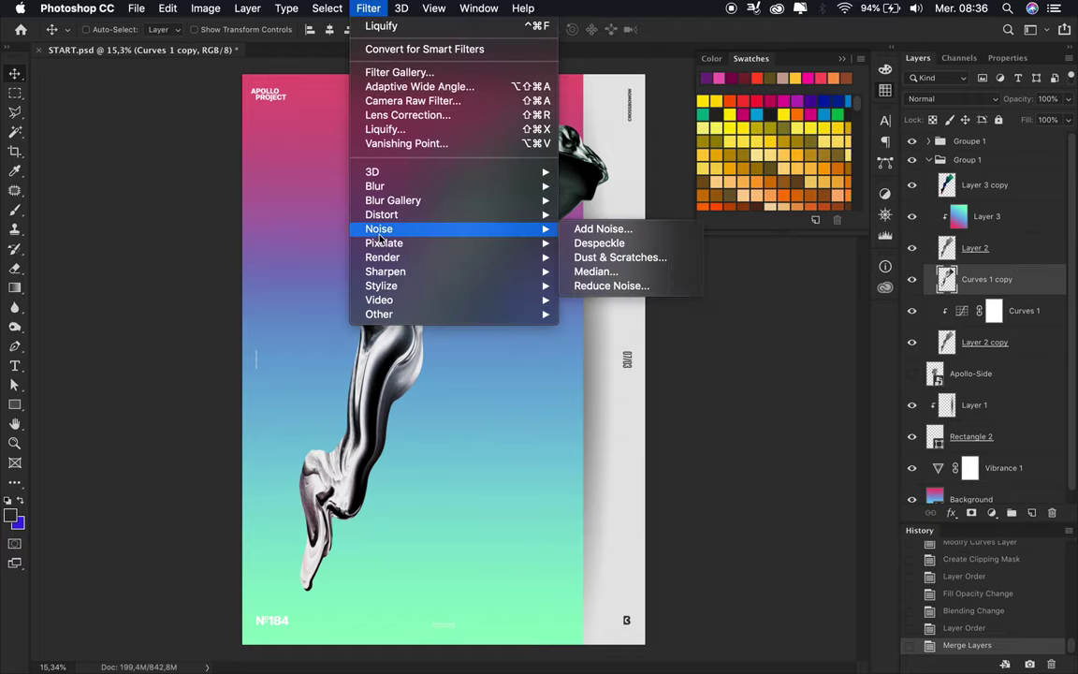
# Step: Gaussian-blur the merged copy at about 120 px and move it below Rectangle 2
pyautogui.click(611, 243)
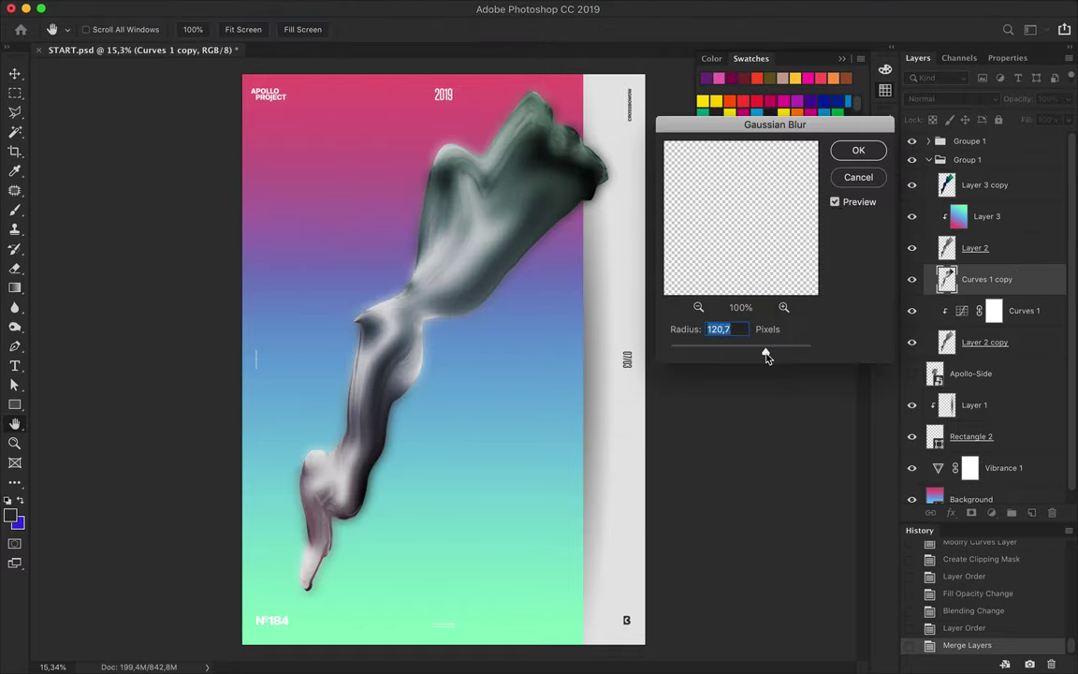
pyautogui.moveTo(763, 356); pyautogui.dragTo(767, 354)
pyautogui.click(859, 151)
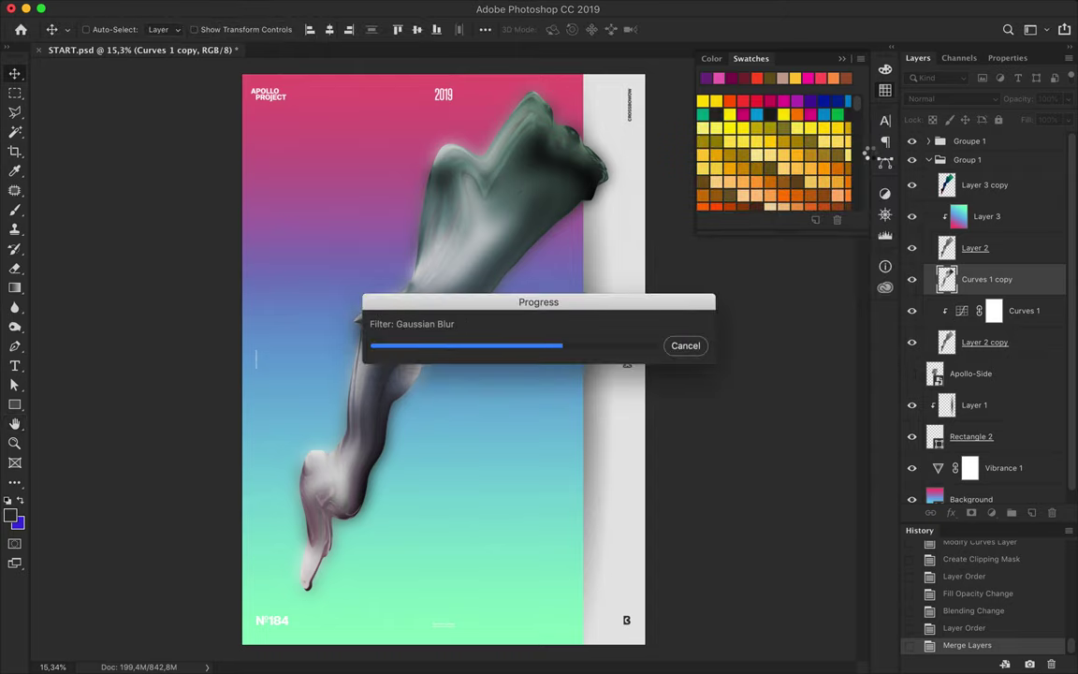
pyautogui.moveTo(987, 279); pyautogui.dragTo(974, 453)
# Step: Warp the blurred copy into a sweep running down and left across the lower poster
pyautogui.hotkey('ctrl', 't')
pyautogui.rightClick(632, 114)
pyautogui.rightClick(462, 161)
pyautogui.click(510, 249)
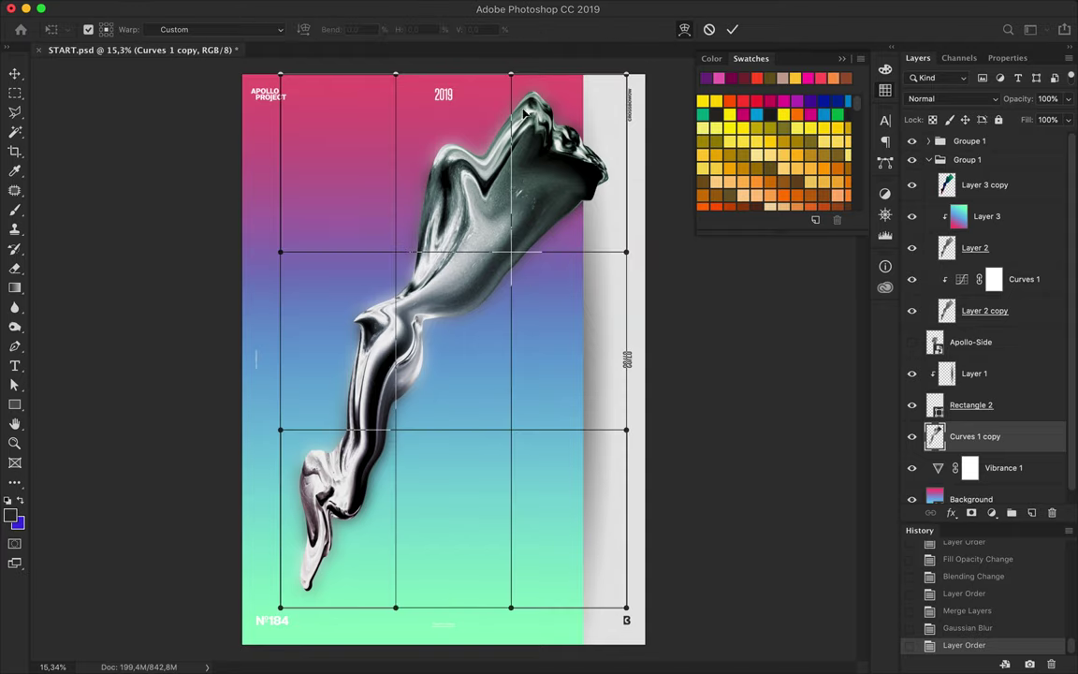
pyautogui.moveTo(568, 221); pyautogui.dragTo(636, 165)
pyautogui.moveTo(629, 78); pyautogui.dragTo(636, 161)
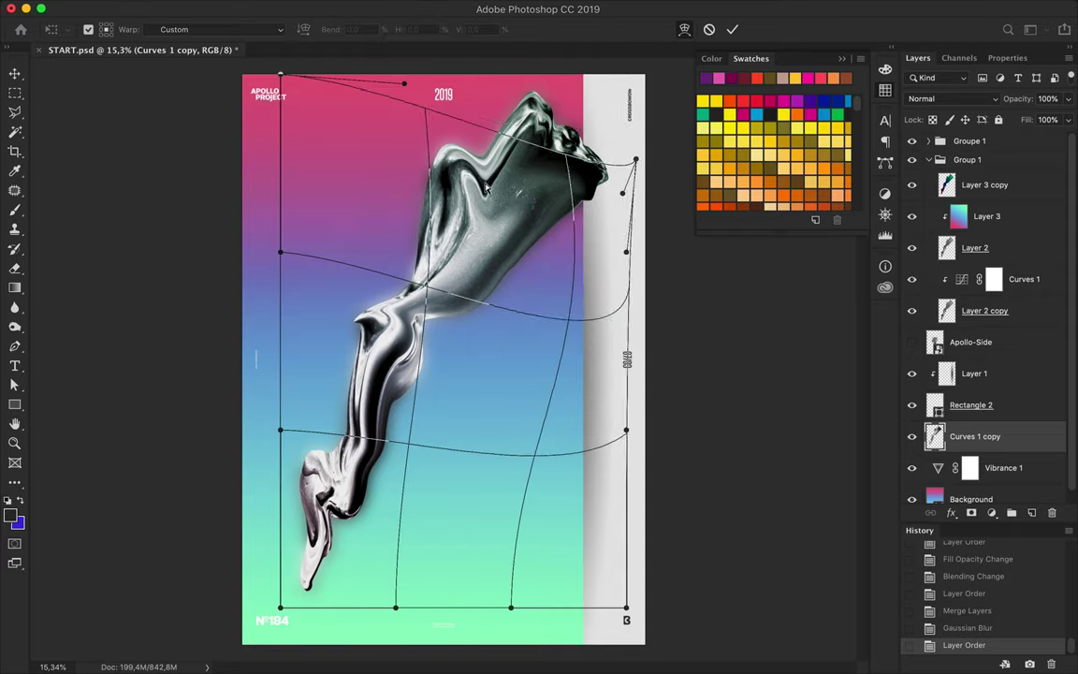
pyautogui.moveTo(487, 186); pyautogui.dragTo(410, 496)
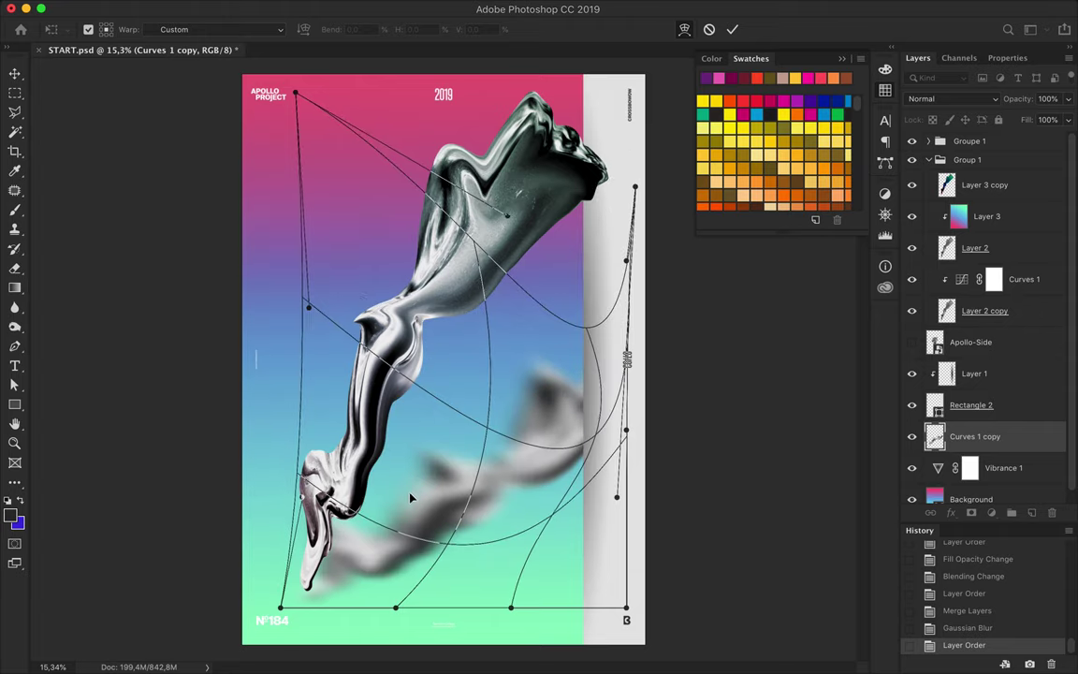
pyautogui.moveTo(284, 557); pyautogui.dragTo(404, 592)
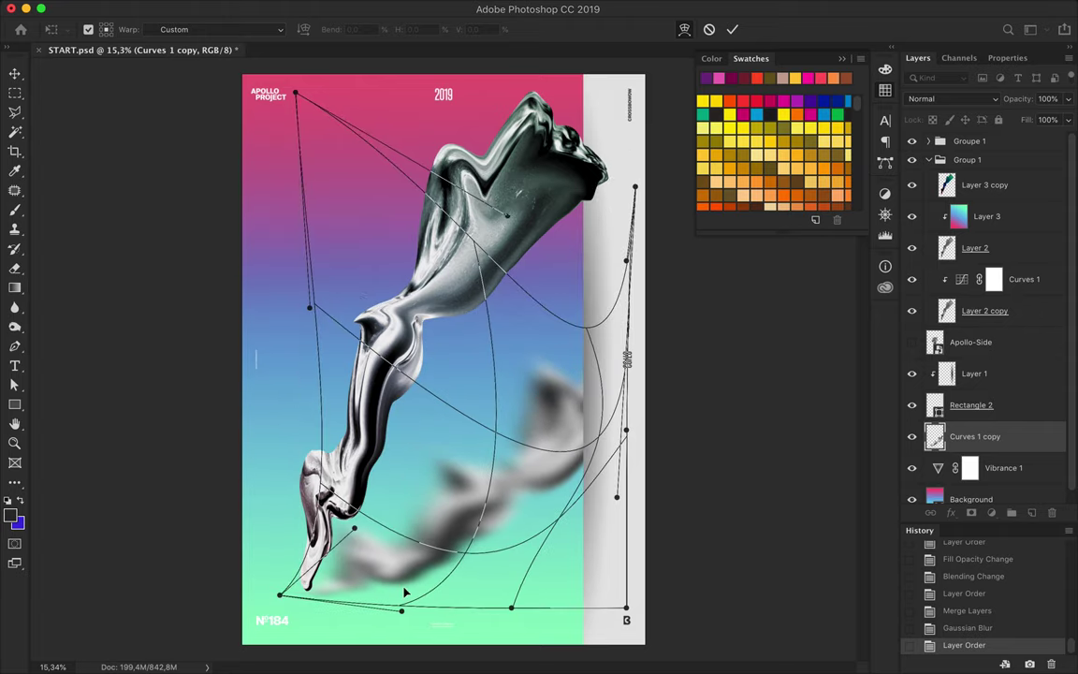
pyautogui.press('Return')
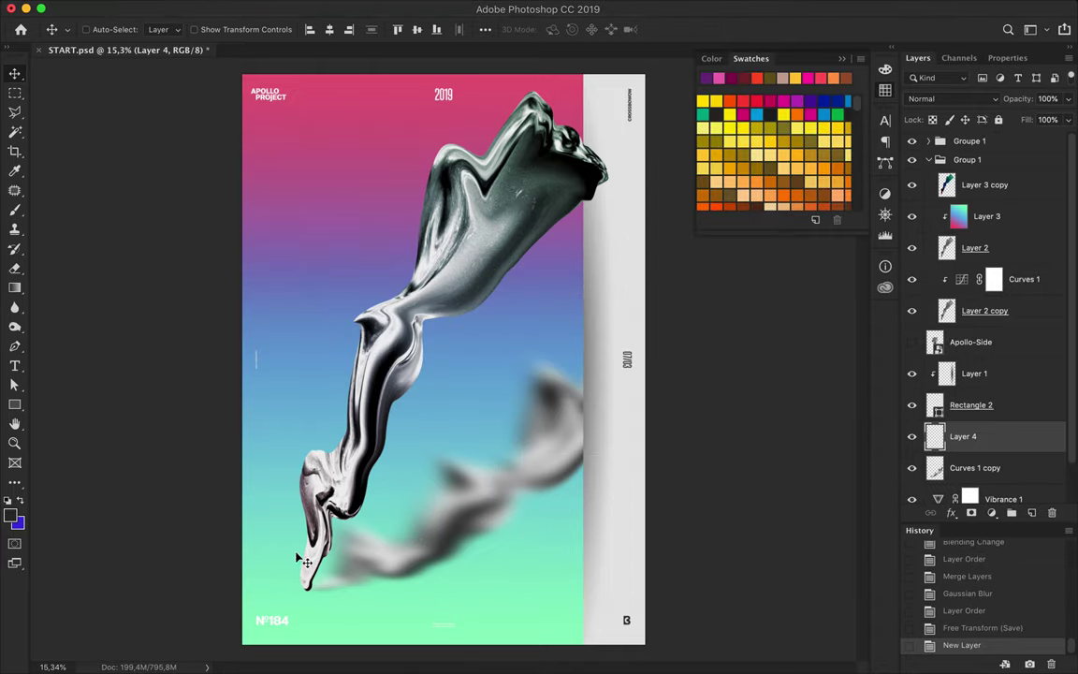
# Step: Draw a spiral Pen path winding up from the statue's feet around its legs and body
pyautogui.press('p')
pyautogui.moveTo(296, 553); pyautogui.dragTo(348, 554)
pyautogui.moveTo(288, 487); pyautogui.dragTo(288, 446)
pyautogui.moveTo(321, 409); pyautogui.dragTo(293, 405)
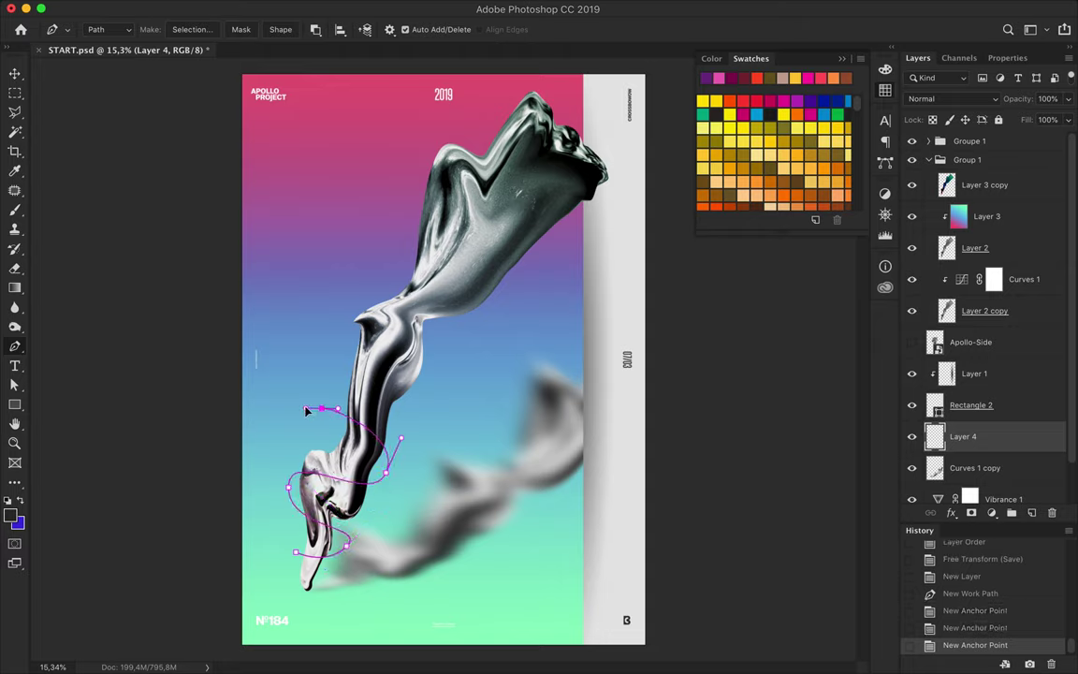
pyautogui.click(346, 308)
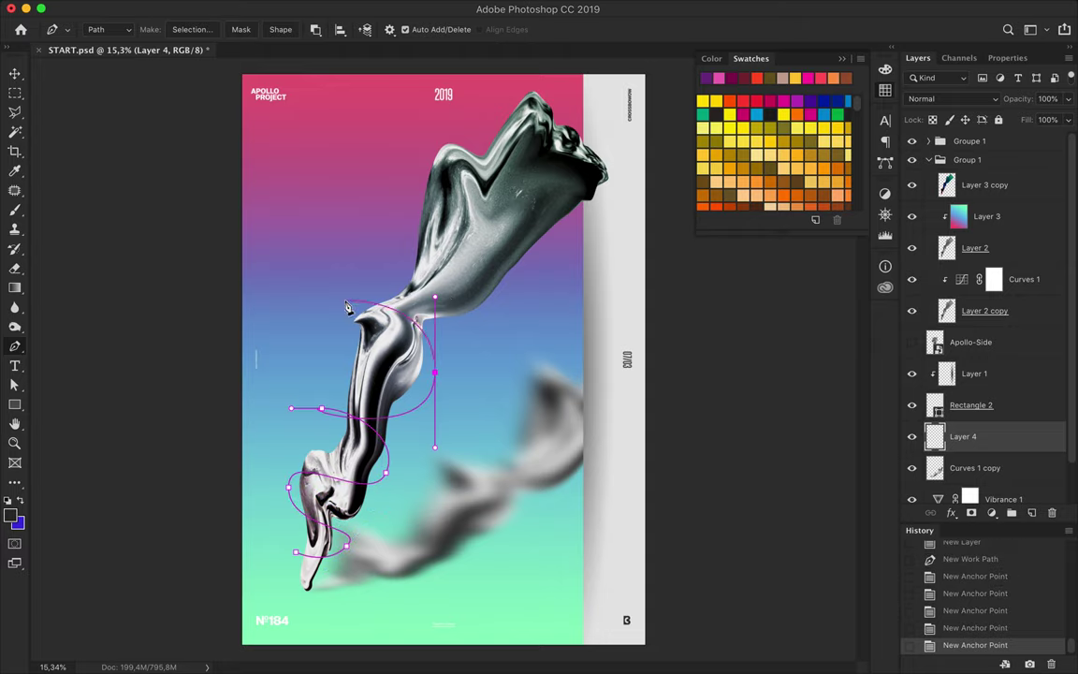
pyautogui.moveTo(365, 246); pyautogui.dragTo(359, 248)
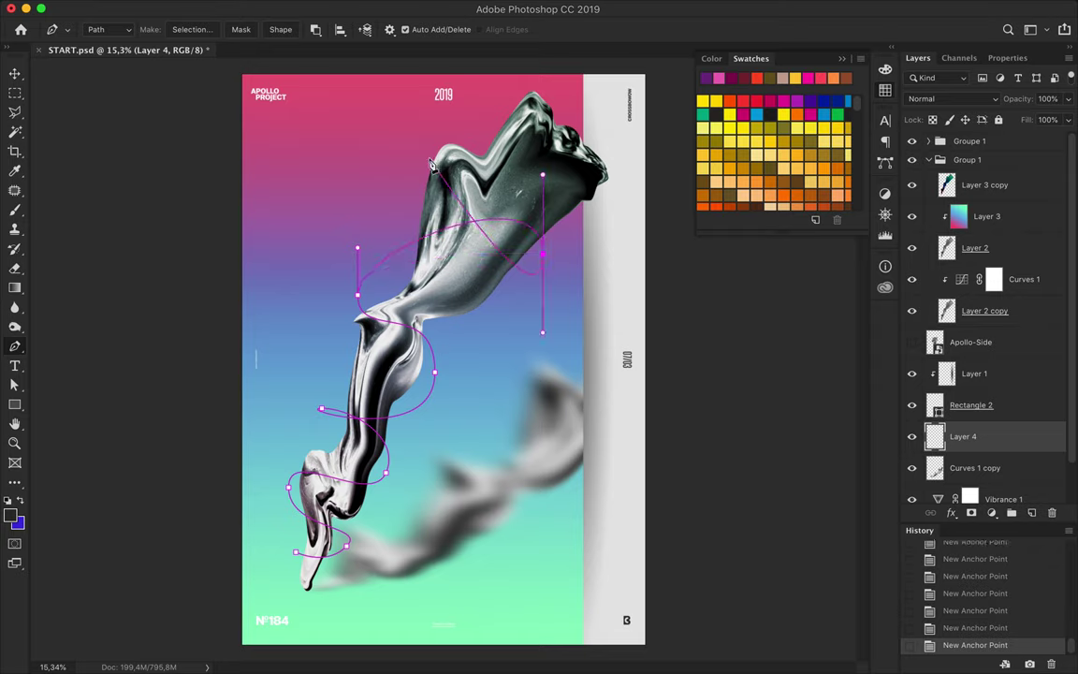
# Step: Reshape the spiral's lower loop by nudging its anchors with Direct Selection
pyautogui.press('a')
pyautogui.click(348, 548)
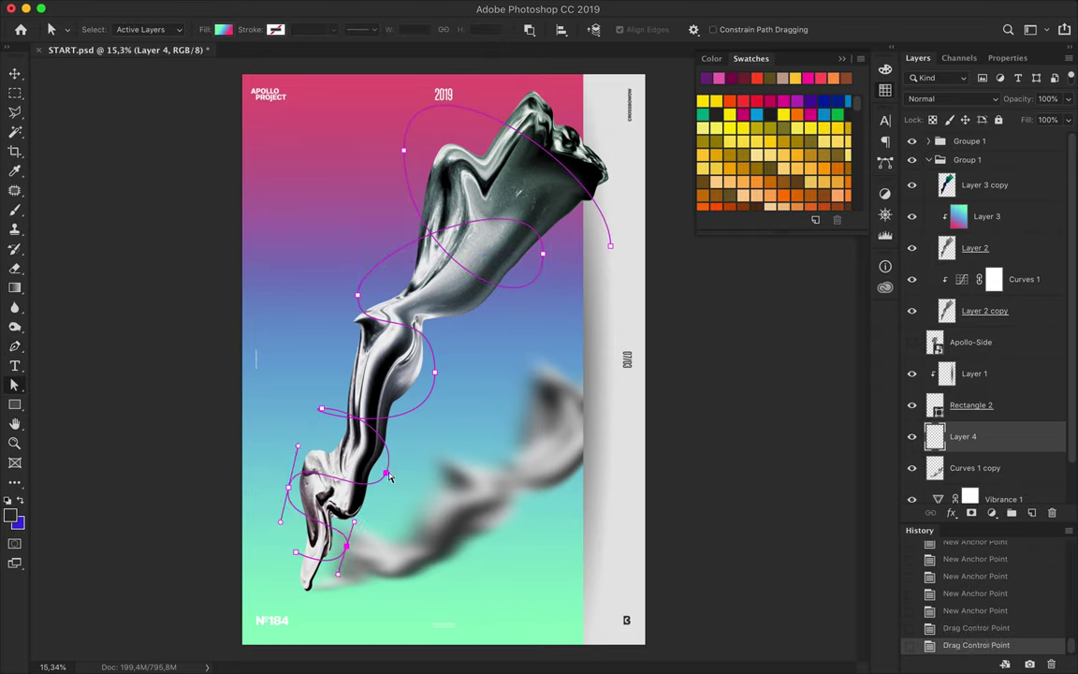
pyautogui.moveTo(386, 475); pyautogui.dragTo(393, 473)
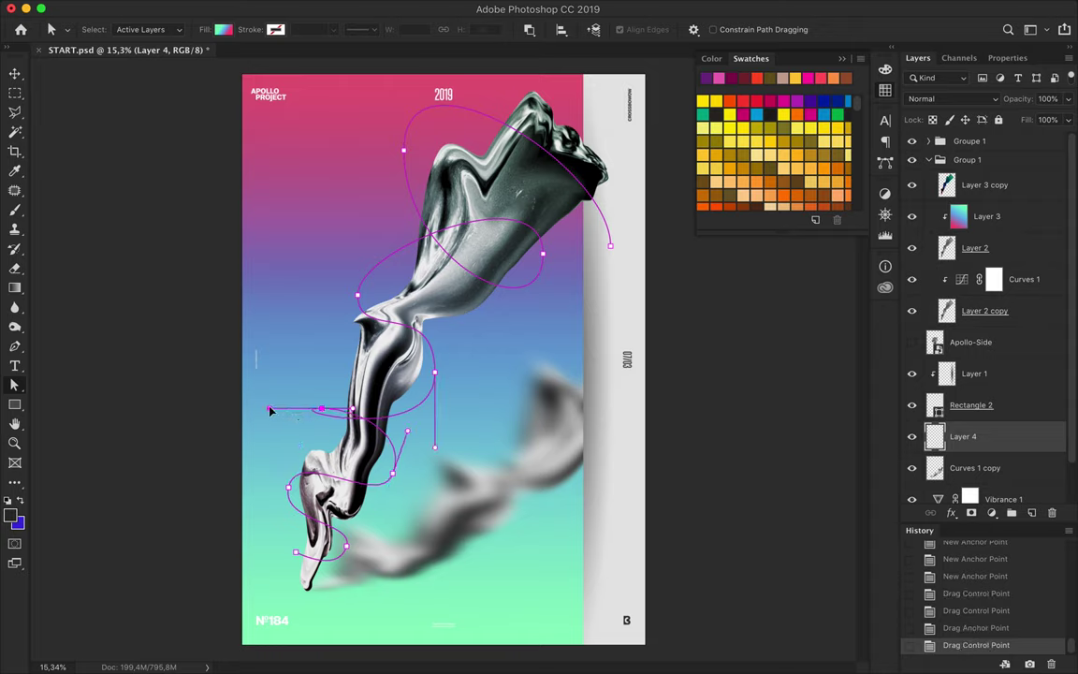
pyautogui.click(353, 286)
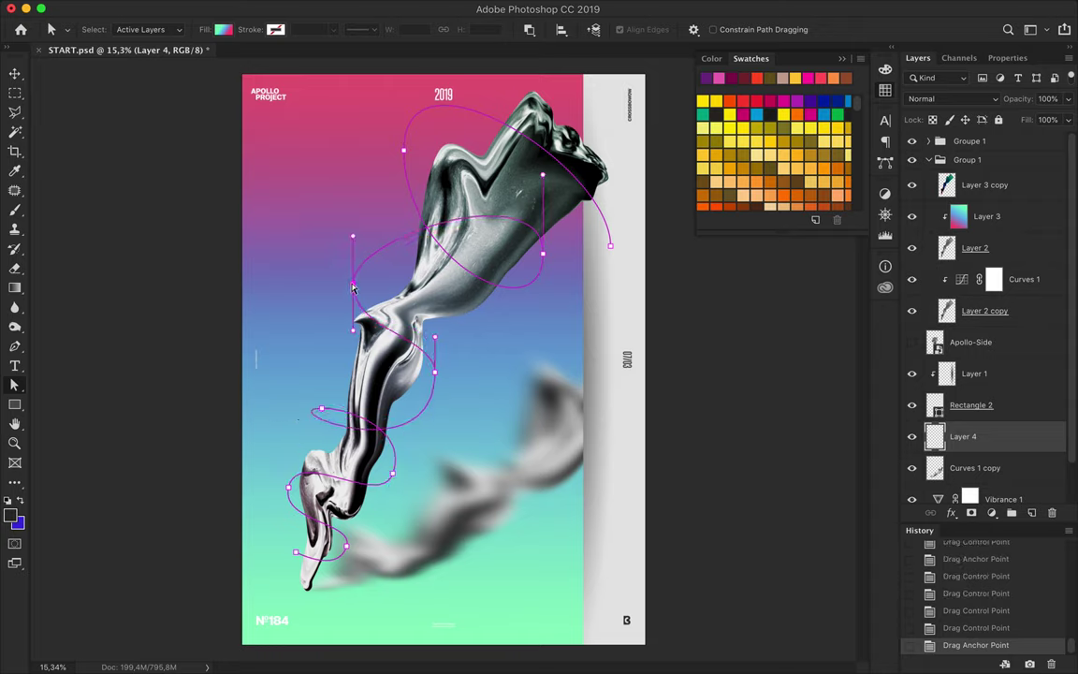
# Step: Convert the spiral path into Shape 1, a pink-blue-mint gradient shape layer
pyautogui.press('p')
pyautogui.click(195, 30)
pyautogui.click(577, 265)
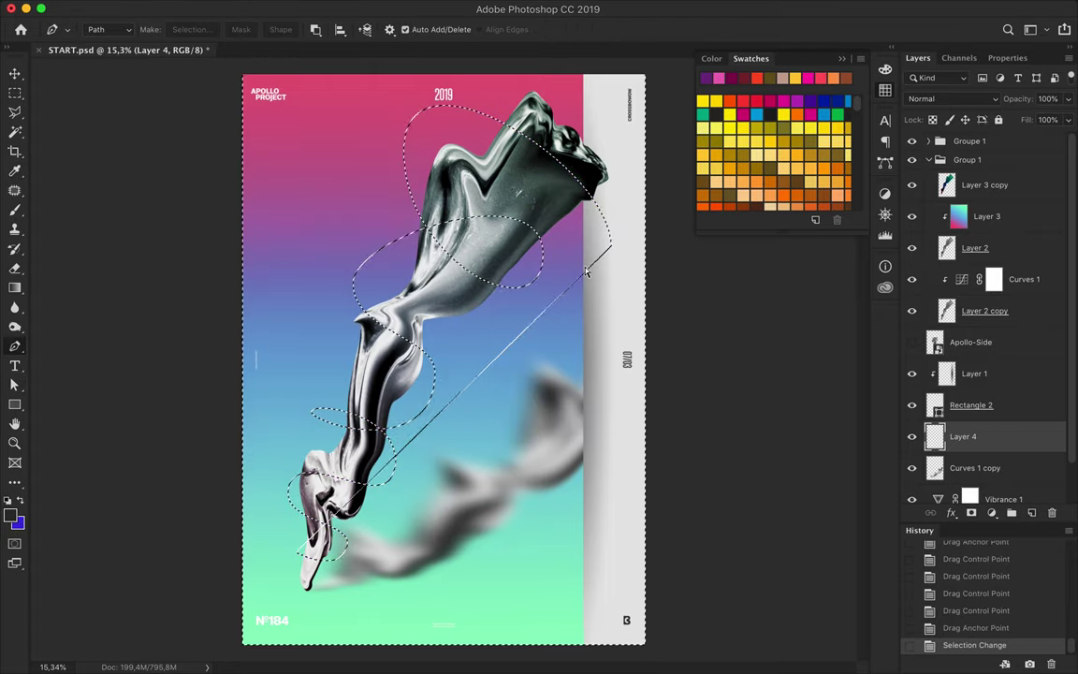
pyautogui.hotkey('ctrl', 'z')
pyautogui.press('a')
pyautogui.press('p')
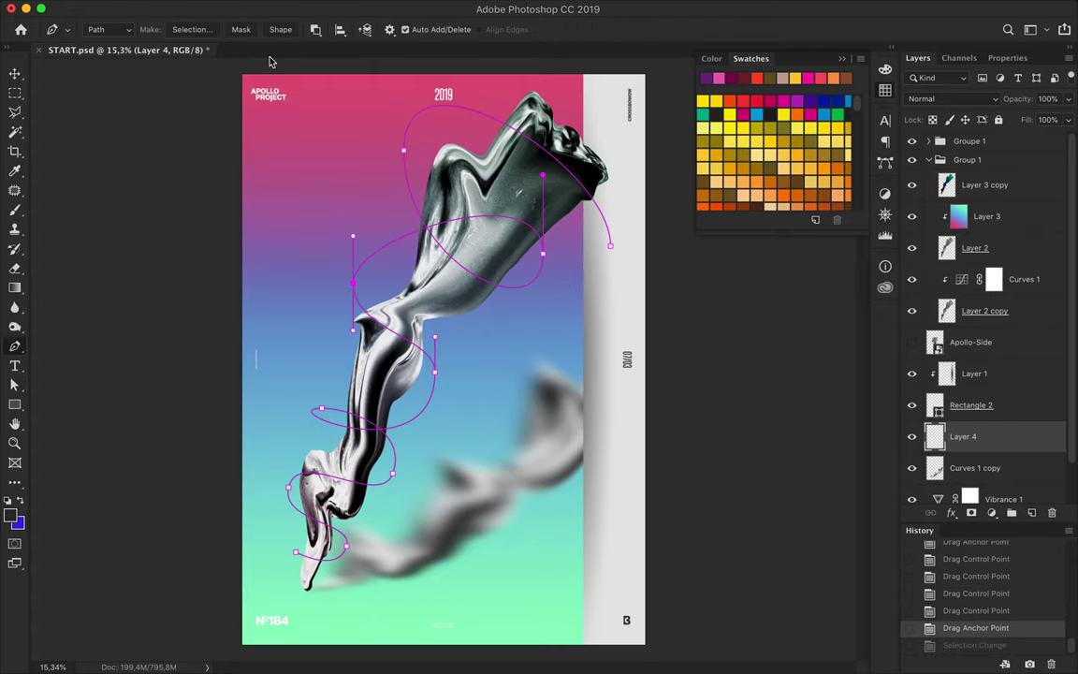
pyautogui.click(278, 31)
pyautogui.hotkey('ctrl', 'z')
pyautogui.click(280, 29)
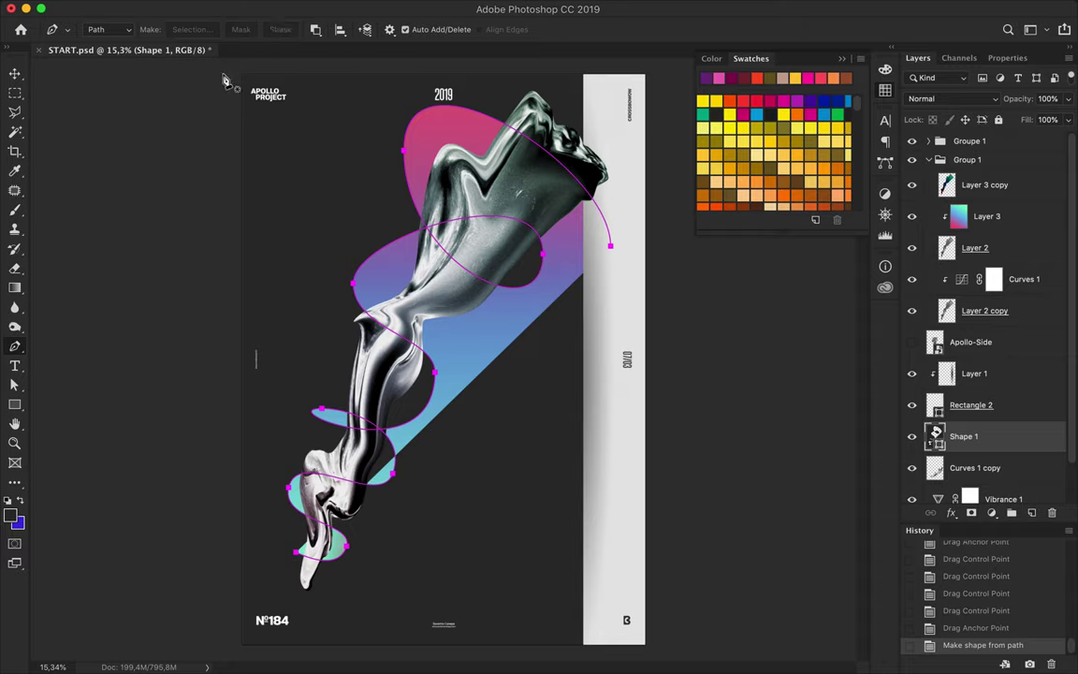
# Step: Give the Shape 1 spiral a gradient stroke and no fill
pyautogui.press('a')
pyautogui.click(277, 29)
pyautogui.click(346, 59)
pyautogui.press('Escape')
pyautogui.click(299, 59)
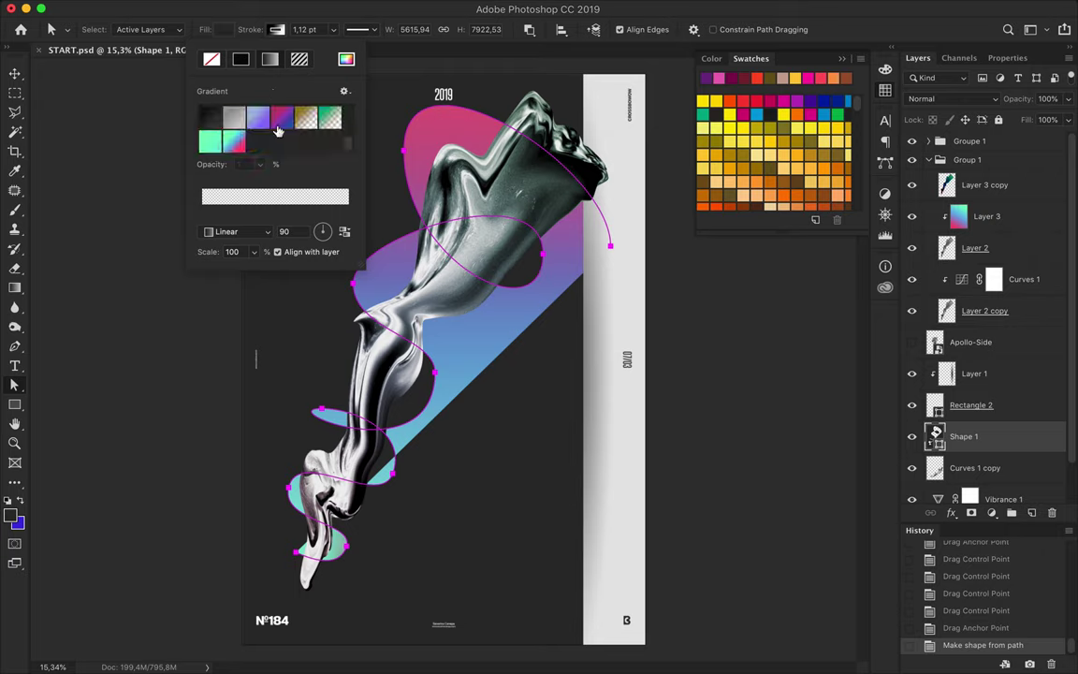
pyautogui.click(278, 131)
pyautogui.click(241, 59)
pyautogui.click(159, 59)
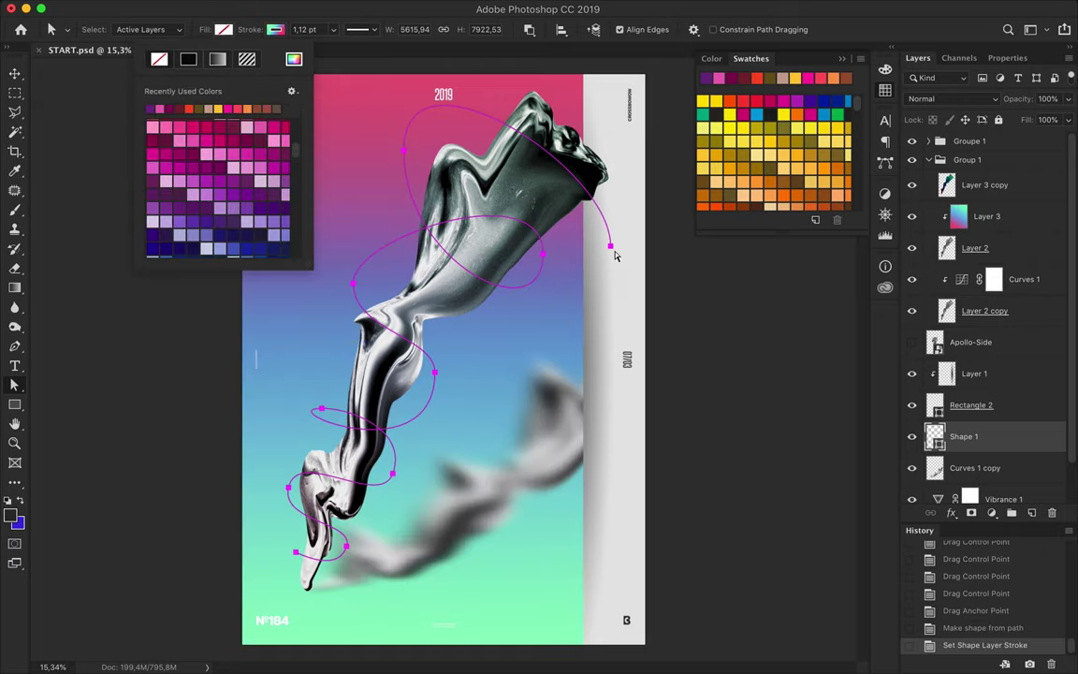
# Step: Move Shape 1 to the top of Group 1, then delete the Shape 1 layer
pyautogui.press('Return')
pyautogui.hotkey('ctrl', 'shift', ']')
pyautogui.click(630, 251)
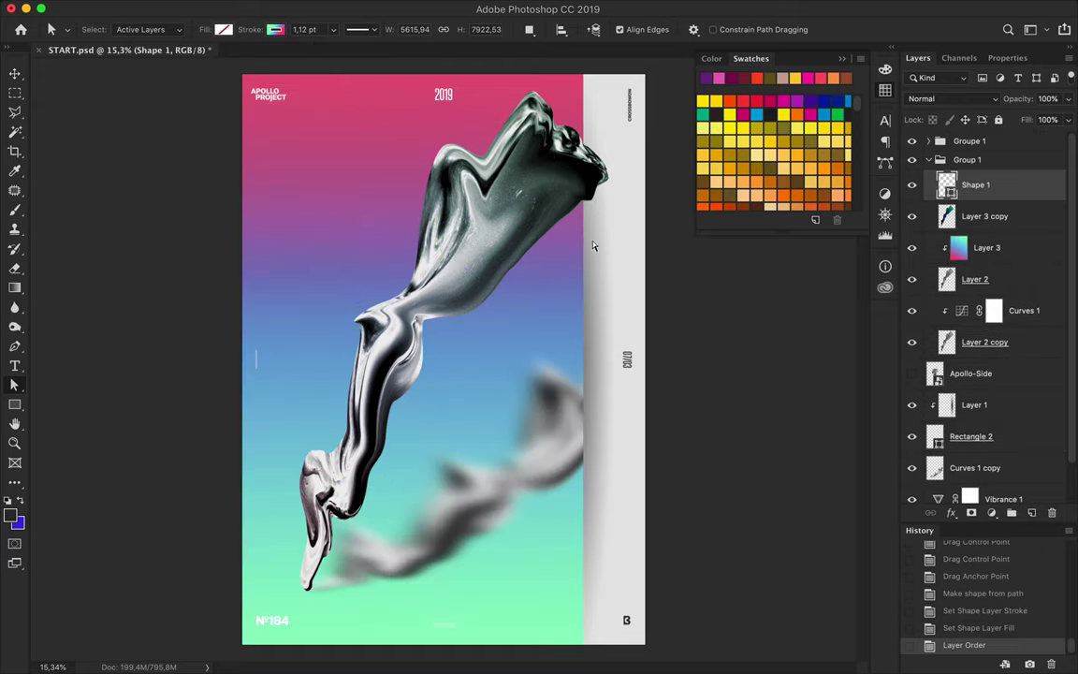
pyautogui.press('Return')
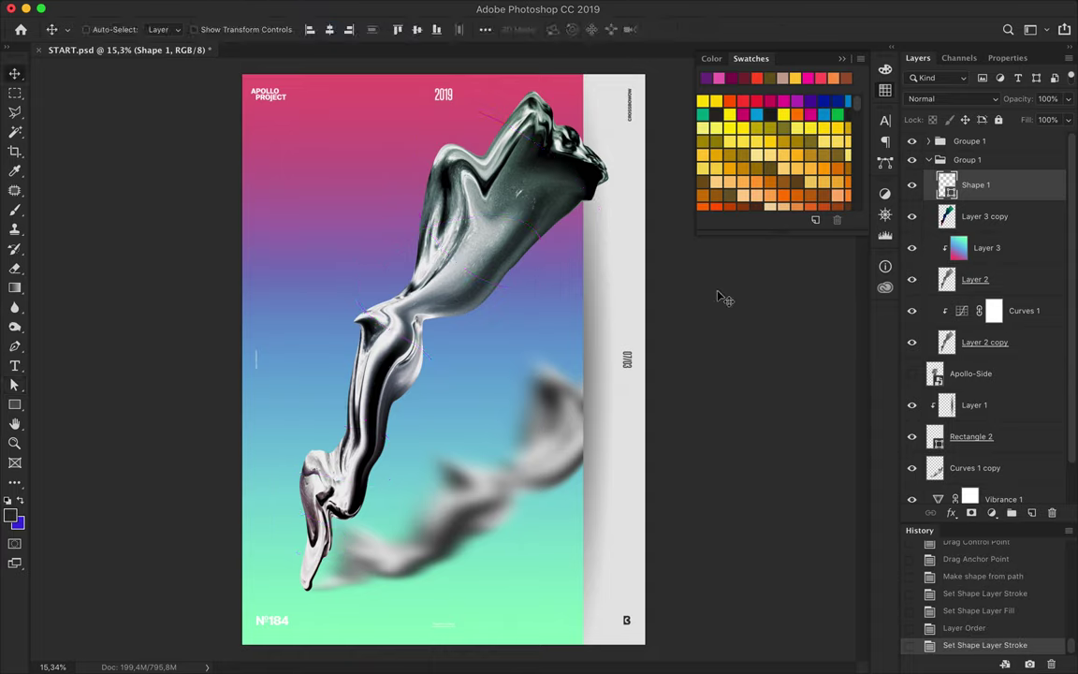
pyautogui.click(362, 29)
pyautogui.press('a')
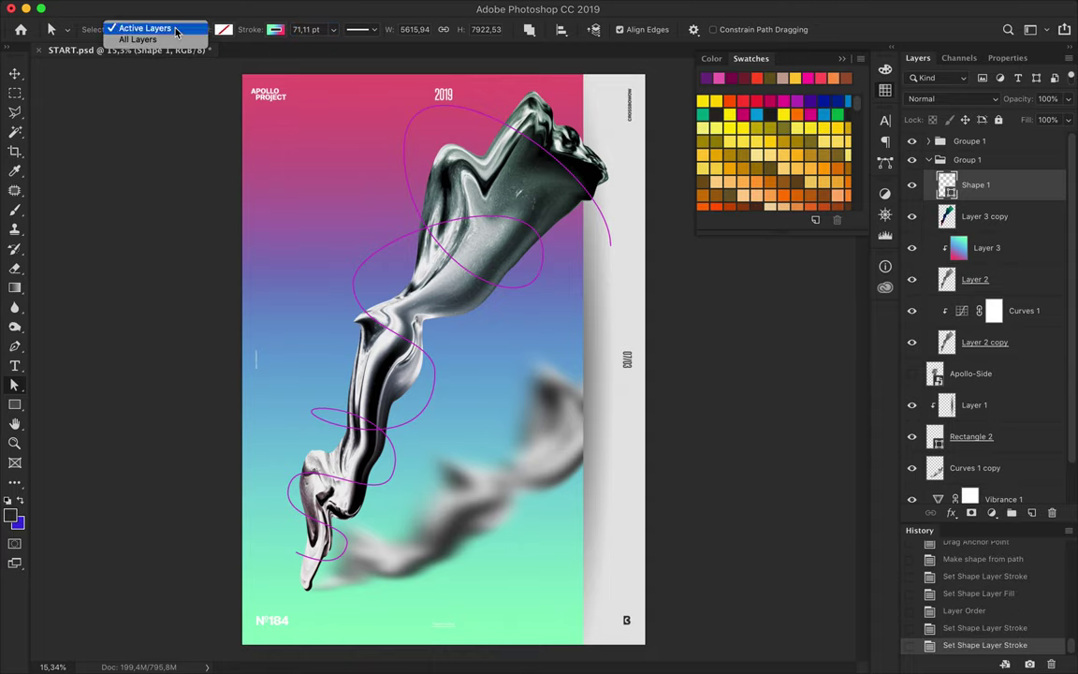
pyautogui.press('Delete')
# Step: Draw a spiral shape with the Pen tool, winding from the statue's feet past its head
pyautogui.press('p')
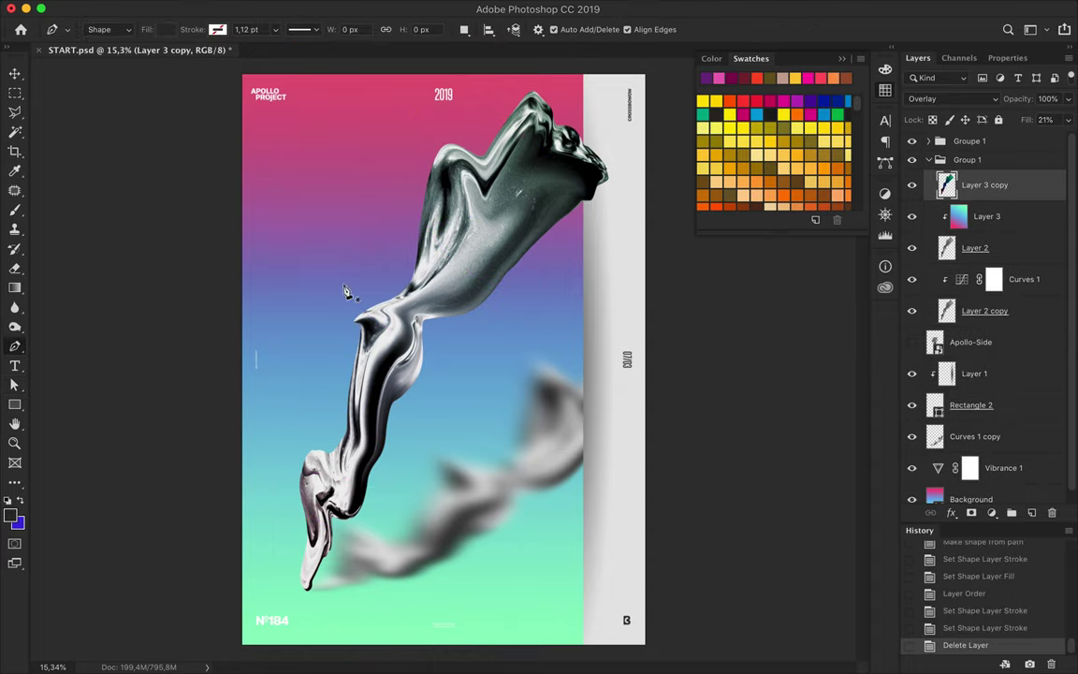
pyautogui.click(295, 561)
pyautogui.click(354, 545)
pyautogui.moveTo(279, 501); pyautogui.dragTo(279, 466)
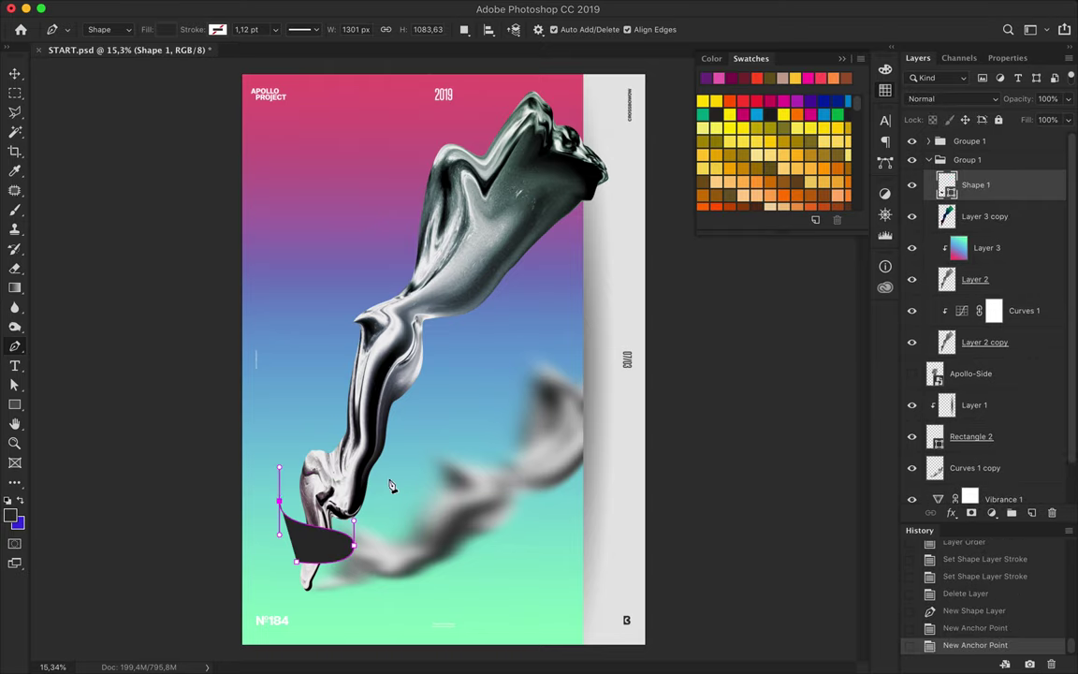
pyautogui.moveTo(387, 476); pyautogui.dragTo(377, 511)
pyautogui.moveTo(310, 394); pyautogui.dragTo(310, 360)
pyautogui.moveTo(429, 384); pyautogui.dragTo(429, 417)
pyautogui.moveTo(331, 310); pyautogui.dragTo(332, 270)
pyautogui.moveTo(517, 310); pyautogui.dragTo(518, 375)
pyautogui.moveTo(392, 201); pyautogui.dragTo(393, 147)
pyautogui.moveTo(592, 227); pyautogui.dragTo(643, 348)
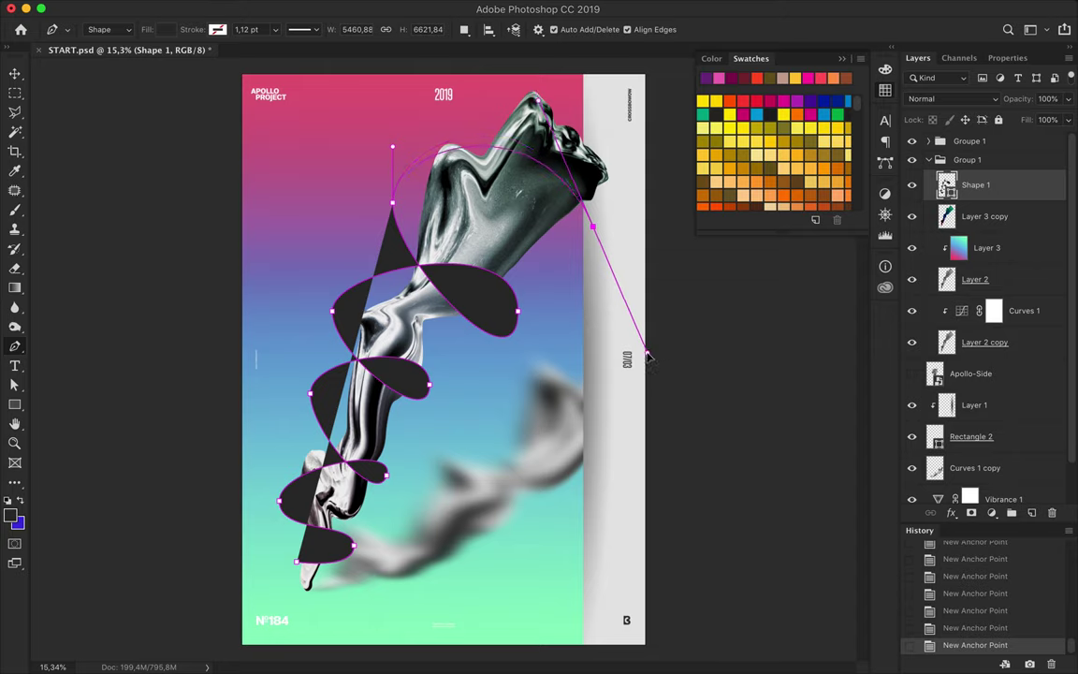
# Step: Set the spiral's fill to none and its stroke to the pink-to-mint gradient
pyautogui.press('a')
pyautogui.click(223, 29)
pyautogui.click(156, 54)
pyautogui.click(276, 29)
pyautogui.click(267, 53)
pyautogui.click(322, 29)
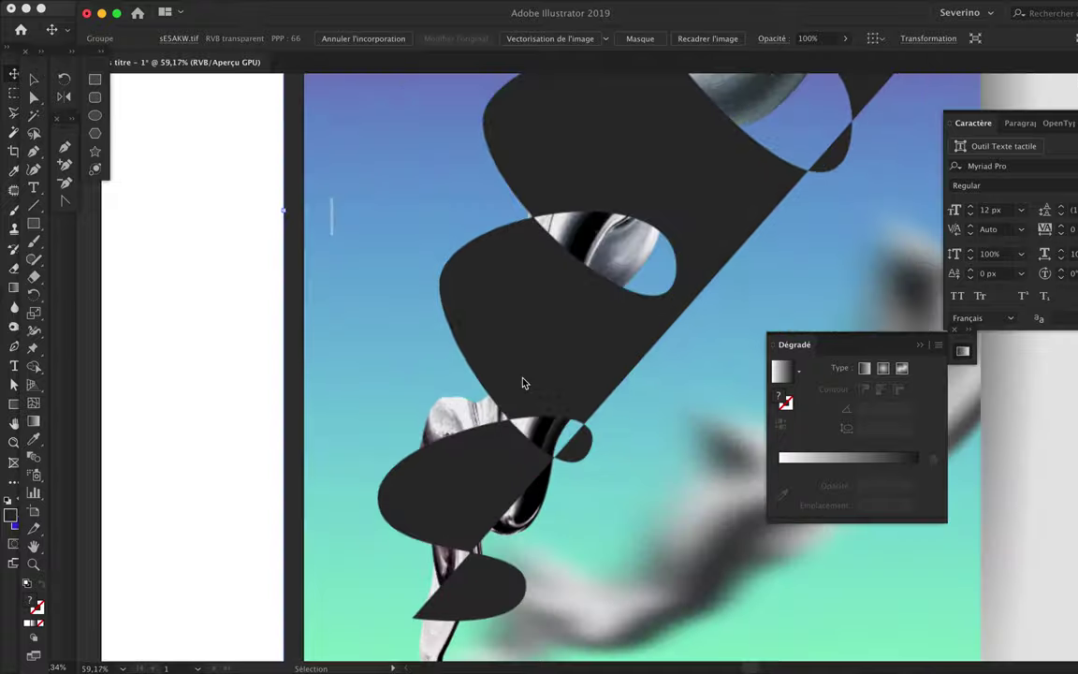
pyautogui.scroll(-3, 524, 383)
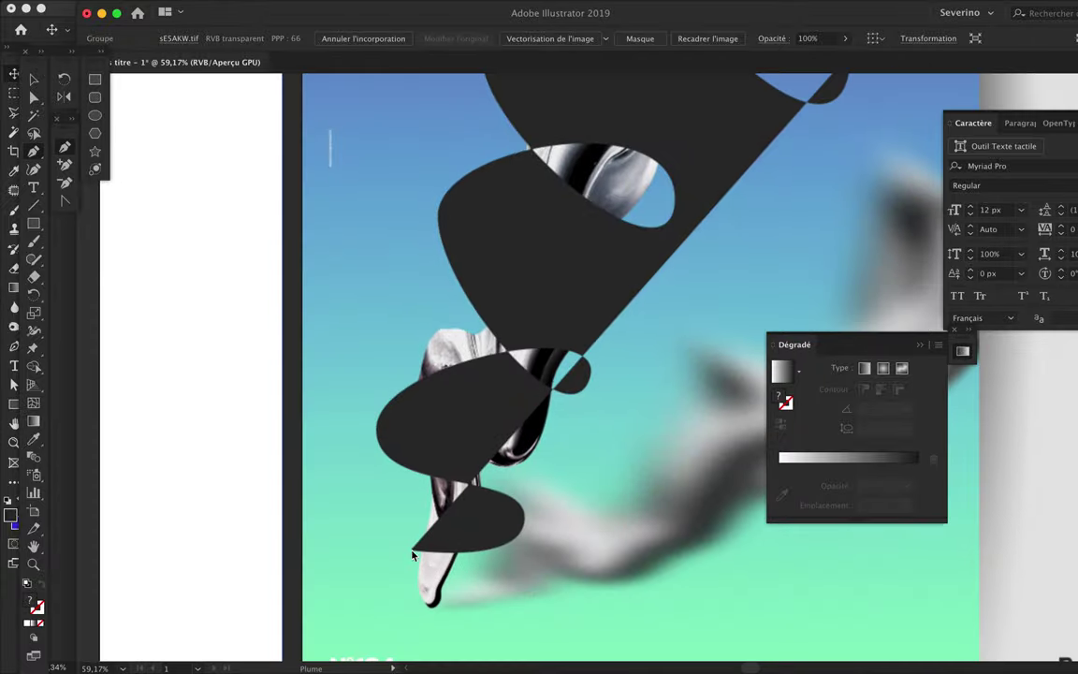
# Step: Draw a new curved pen path winding up along the ribbon over the black shape
pyautogui.press('p')
pyautogui.click(412, 548)
pyautogui.moveTo(513, 527); pyautogui.dragTo(528, 497)
pyautogui.moveTo(375, 432); pyautogui.dragTo(380, 382)
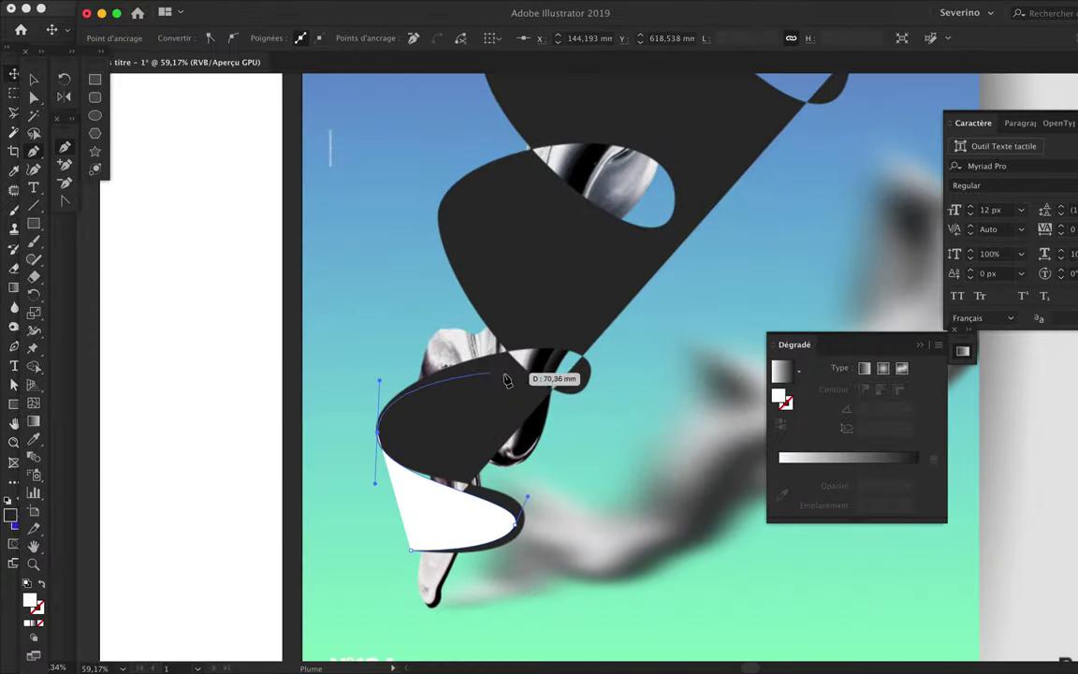
pyautogui.scroll(-3, 591, 384)
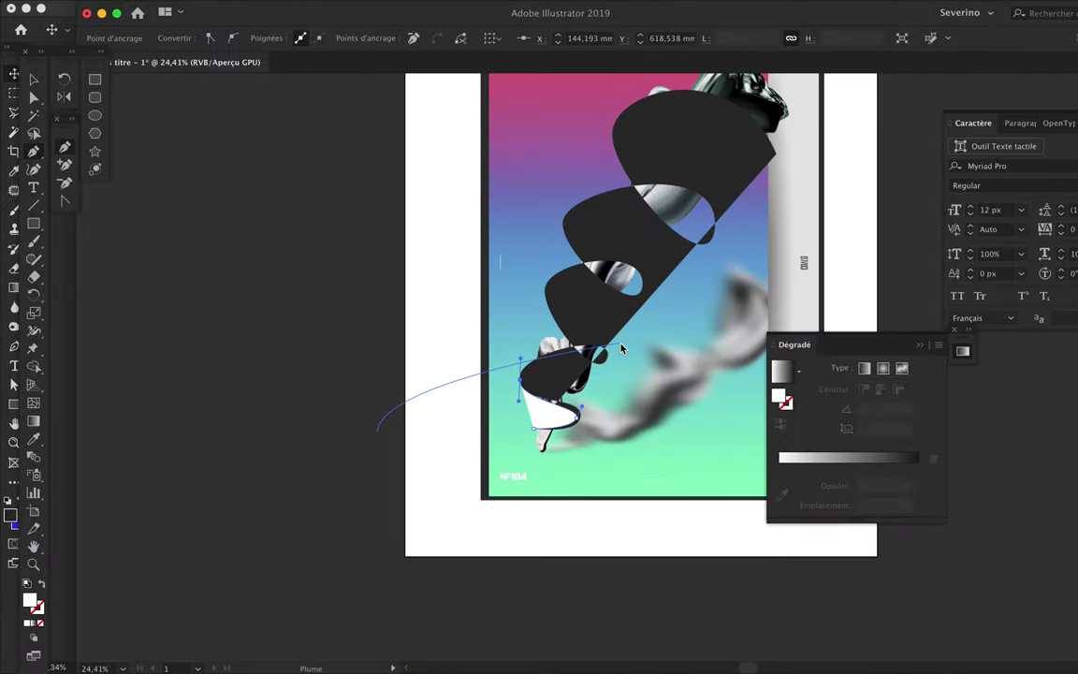
pyautogui.scroll(2, 590, 384)
pyautogui.moveTo(599, 375); pyautogui.dragTo(626, 337)
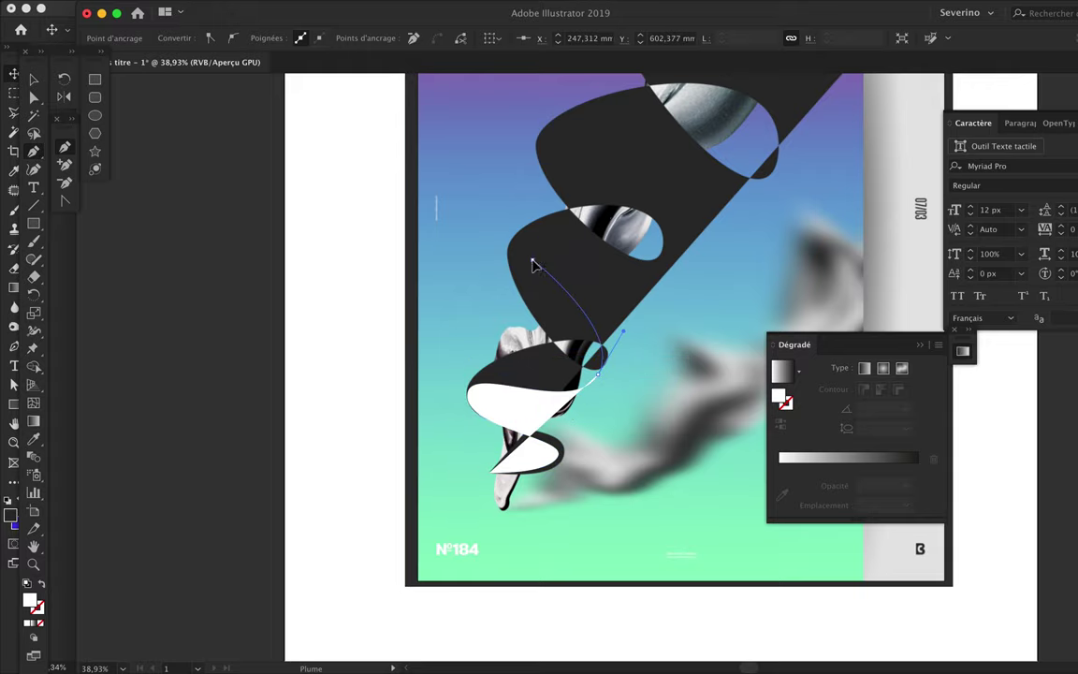
pyautogui.moveTo(551, 208); pyautogui.dragTo(548, 201)
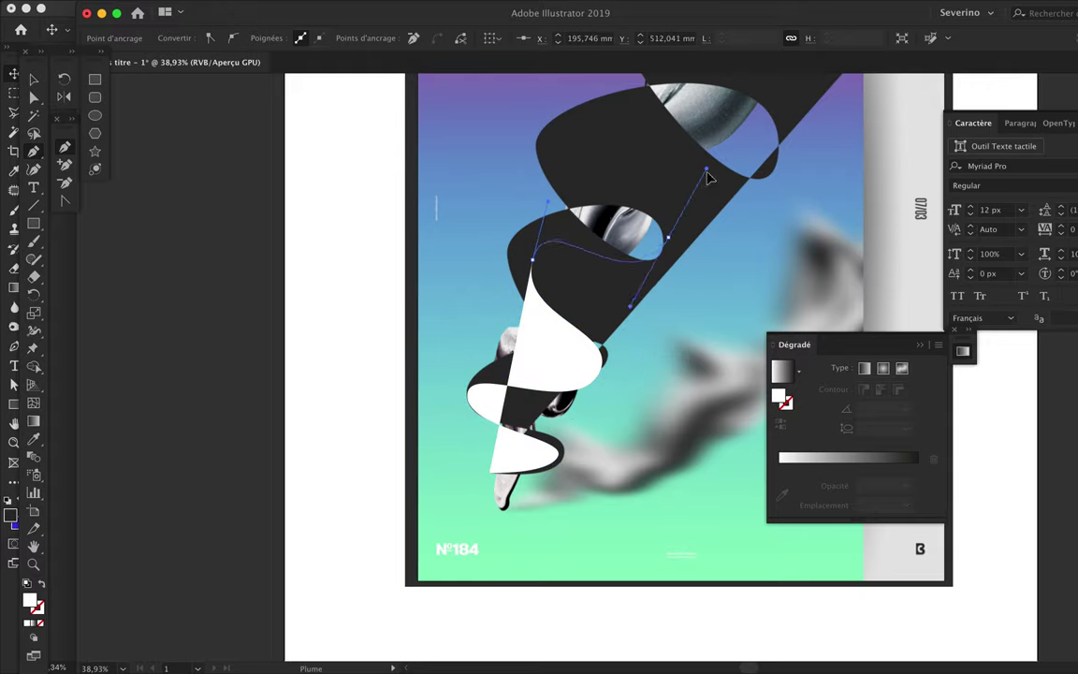
pyautogui.moveTo(746, 147); pyautogui.dragTo(805, 98)
pyautogui.scroll(5, 596, 140)
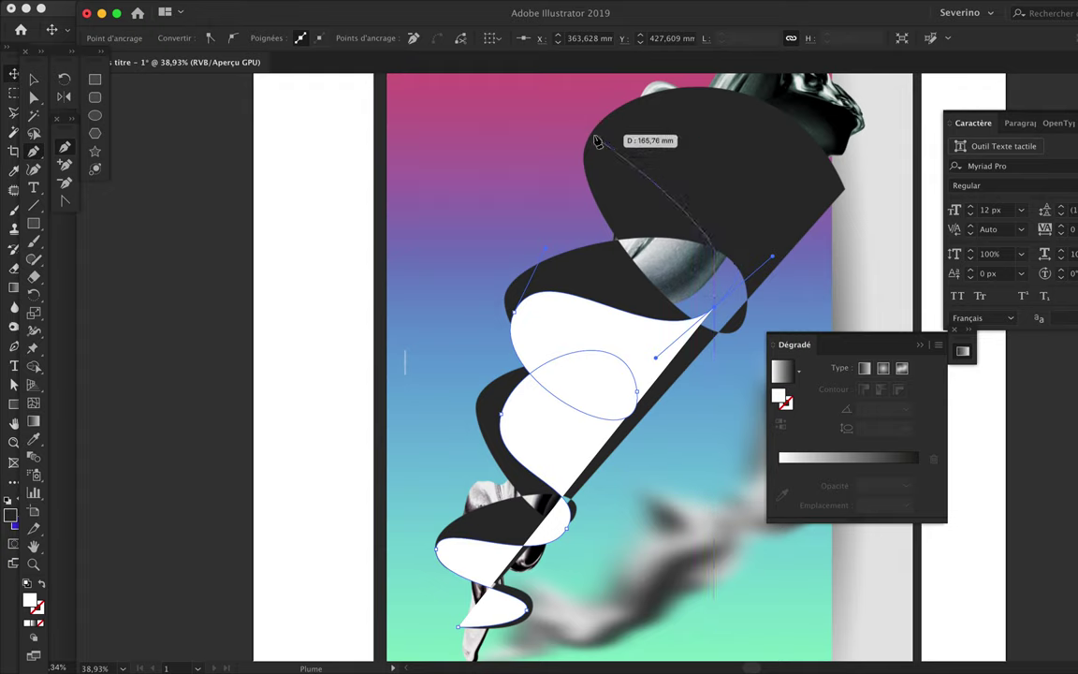
pyautogui.scroll(-1, 591, 159)
pyautogui.scroll(-1, 590, 171)
pyautogui.scroll(-1, 468, 281)
pyautogui.scroll(-2, 314, 448)
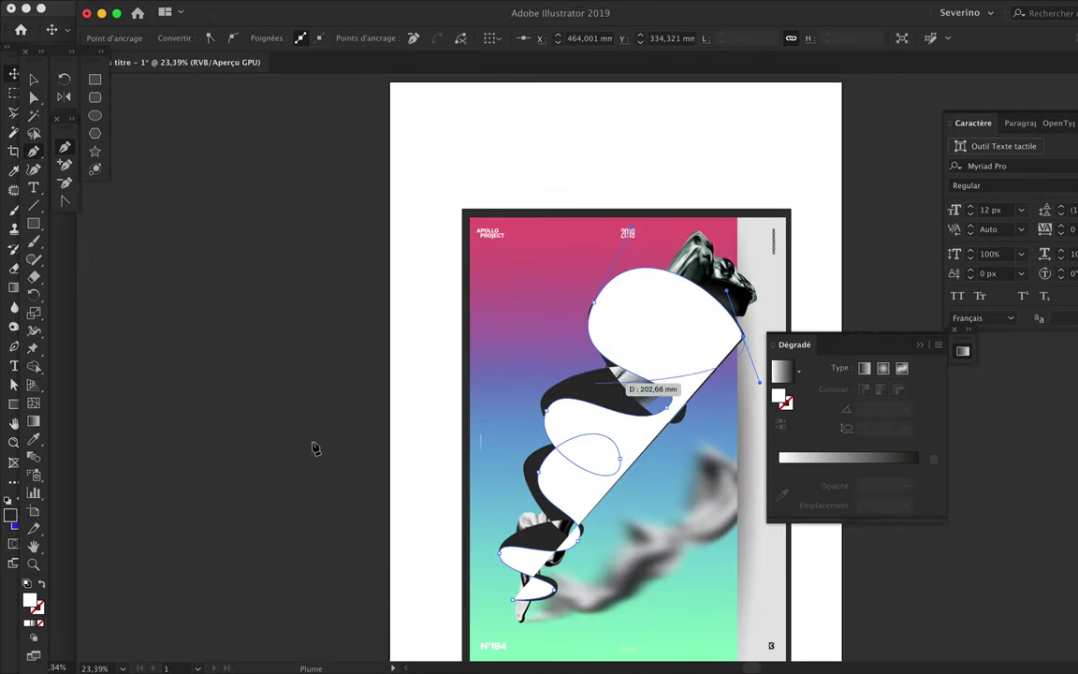
# Step: Swap fill and stroke so the path has no fill, with a 16 px stroke weight
pyautogui.click(41, 583)
pyautogui.press('a')
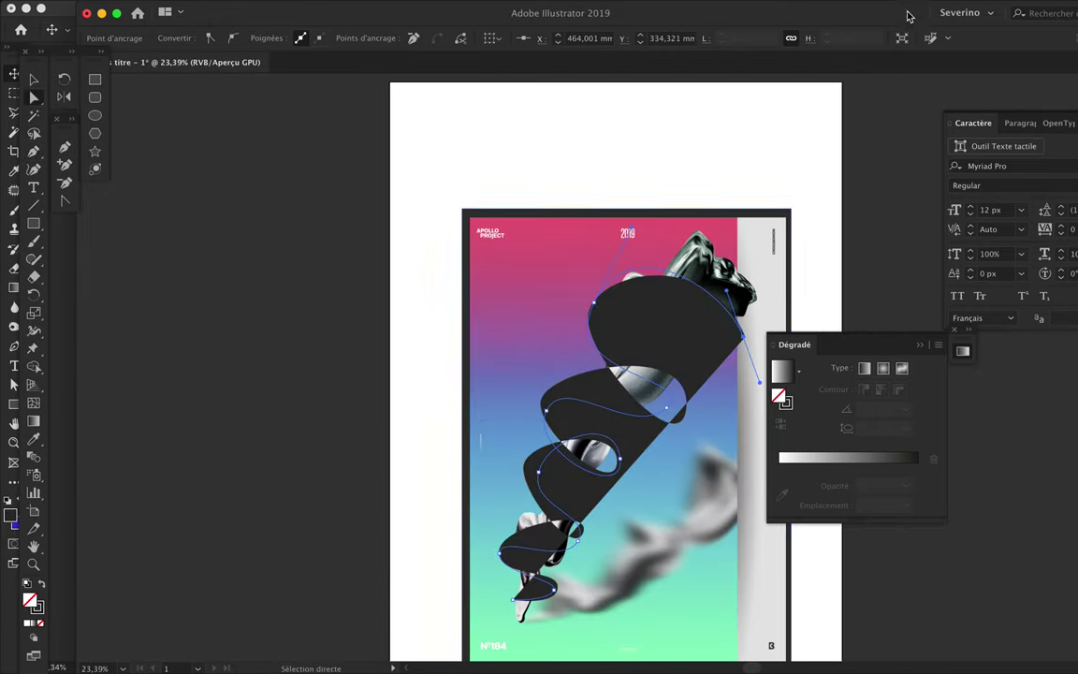
pyautogui.doubleClick(907, 16)
pyautogui.click(1065, 274)
pyautogui.click(937, 247)
pyautogui.click(928, 269)
pyautogui.scroll(3, 327, 436)
# Step: Widen the stroke with the Width tool into a tapered ribbon about 86 px
pyautogui.click(34, 331)
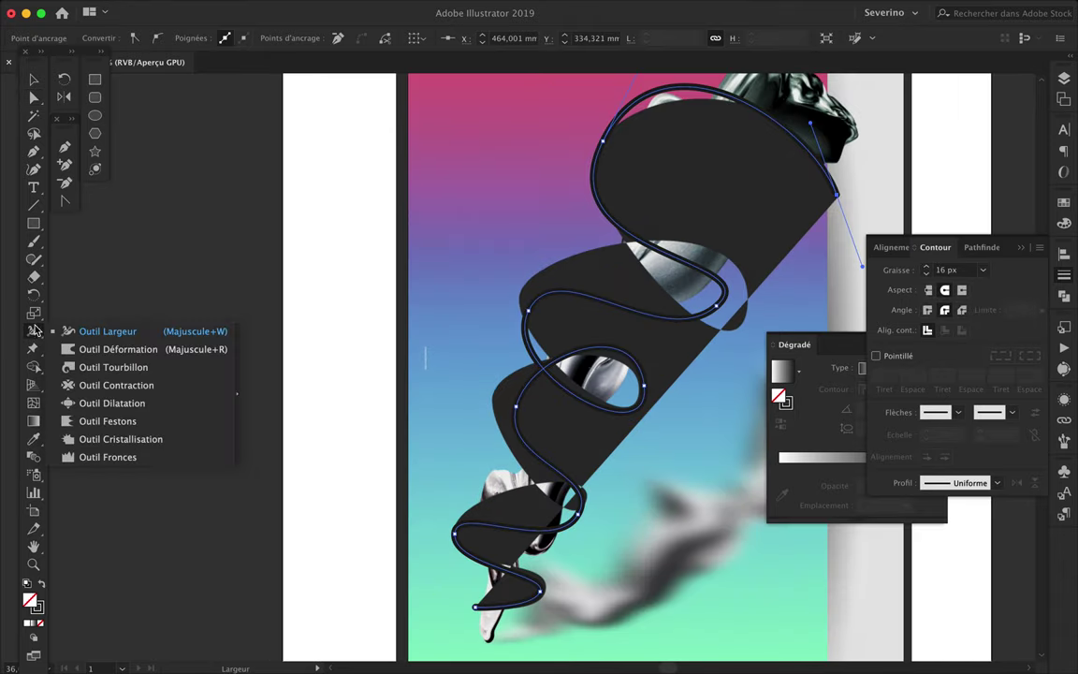
pyautogui.click(35, 330)
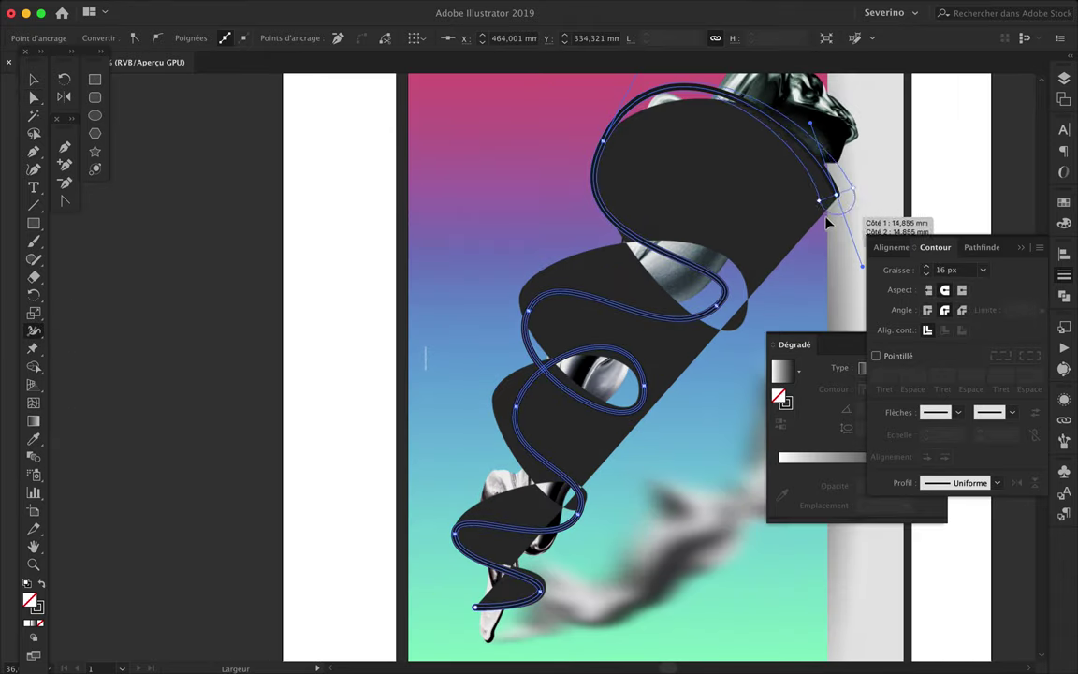
pyautogui.moveTo(618, 147); pyautogui.dragTo(562, 136)
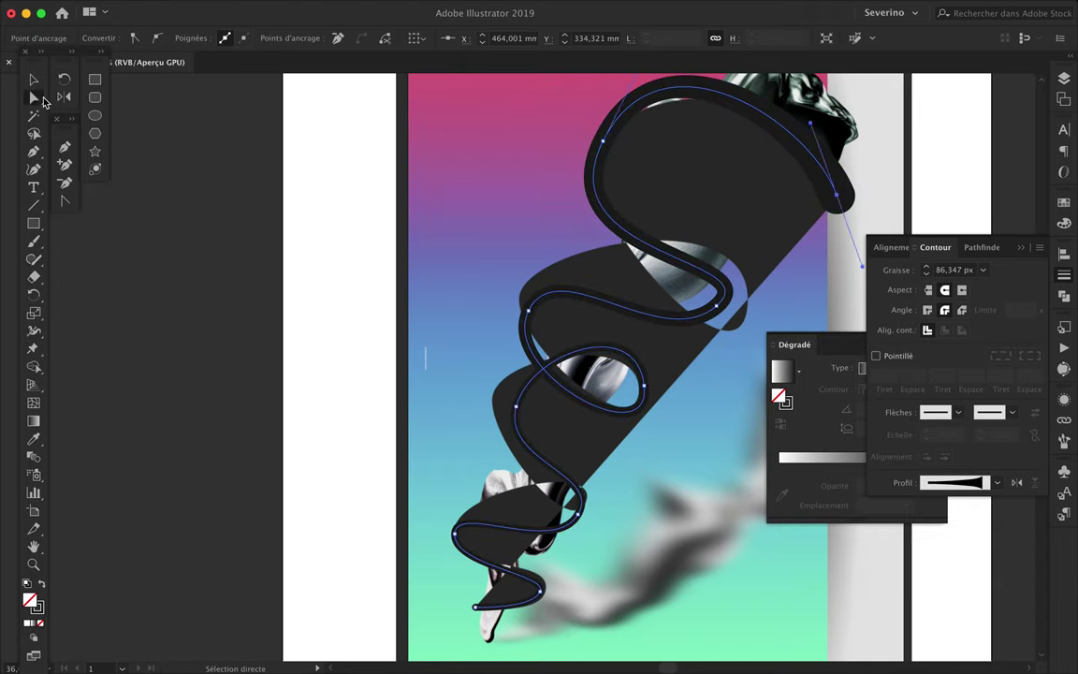
pyautogui.moveTo(539, 290)
pyautogui.mouseDown()
pyautogui.moveTo(562, 224)
pyautogui.moveTo(552, 267)
pyautogui.mouseUp()
# Step: Reshape the ribbon's top loop and left anchor curves, undoing the last anchor move
pyautogui.scroll(3, 561, 225)
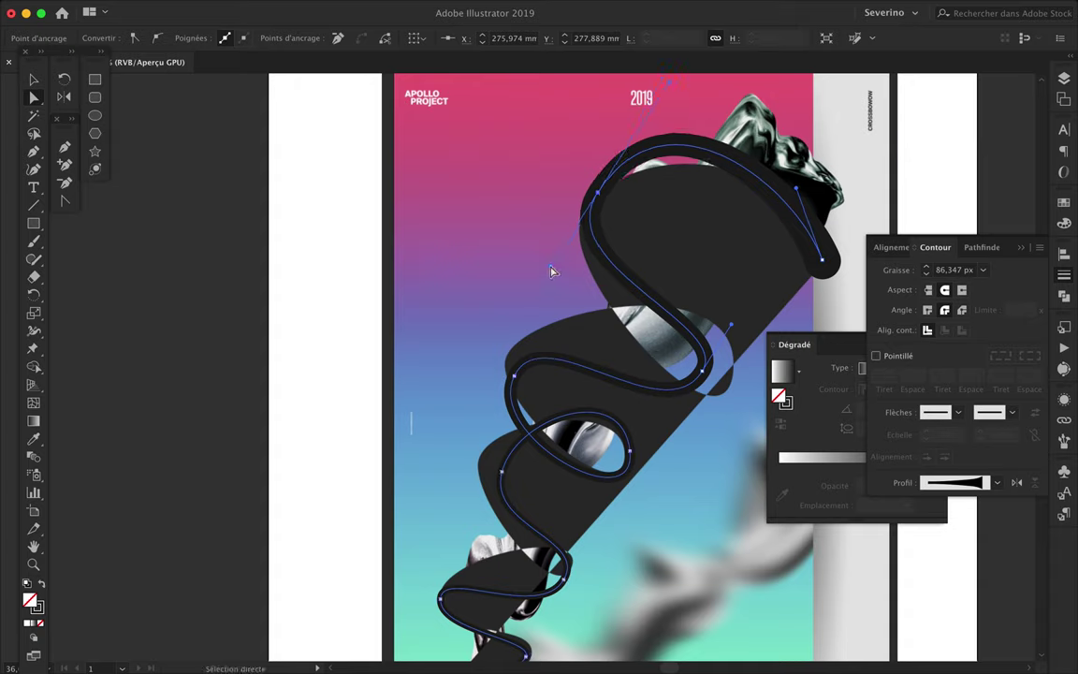
pyautogui.moveTo(669, 82)
pyautogui.mouseDown()
pyautogui.moveTo(668, 105)
pyautogui.moveTo(555, 289)
pyautogui.mouseUp()
pyautogui.scroll(2, 669, 130)
pyautogui.moveTo(693, 402); pyautogui.dragTo(732, 367)
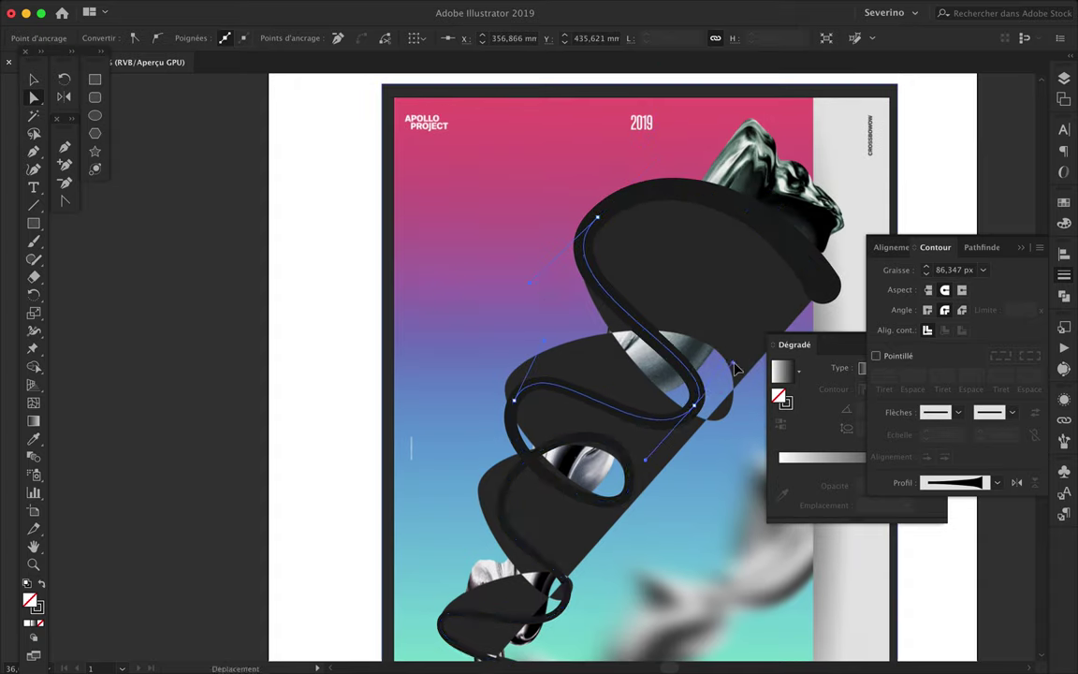
pyautogui.scroll(-3, 631, 493)
pyautogui.click(506, 393)
pyautogui.moveTo(506, 393); pyautogui.dragTo(429, 418)
pyautogui.hotkey('ctrl', 'z')
# Step: Place the ribbon in the Photoshop poster, scaled to about 143% over the statue
pyautogui.press('v')
pyautogui.moveTo(929, 234); pyautogui.dragTo(250, 243)
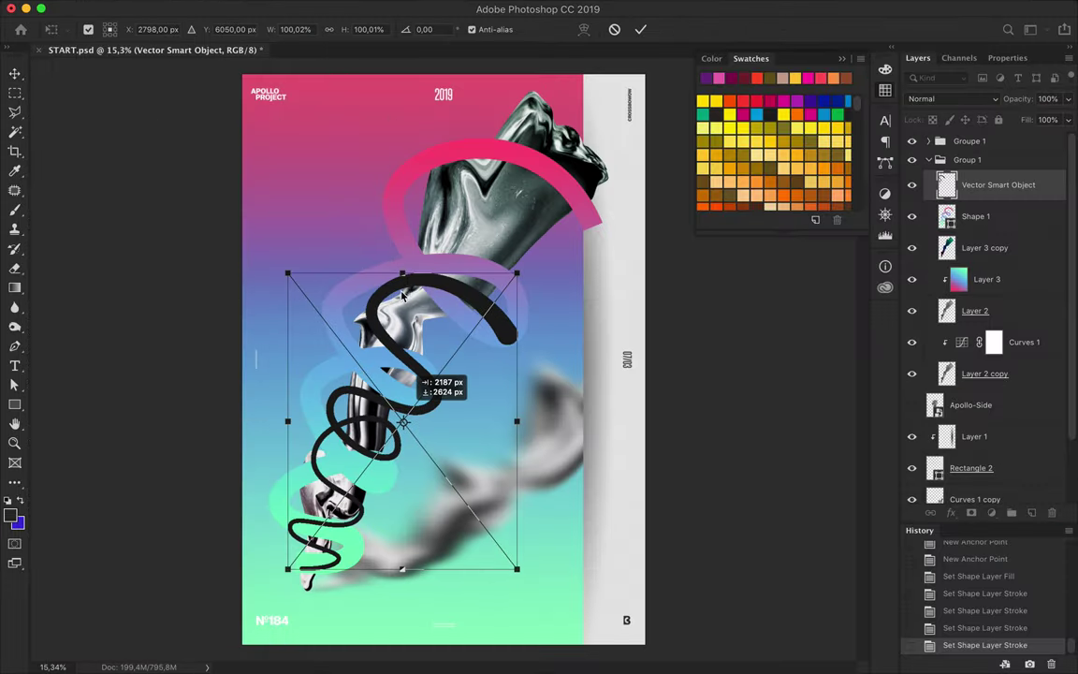
pyautogui.moveTo(287, 273); pyautogui.dragTo(233, 140)
pyautogui.moveTo(430, 348); pyautogui.dragTo(412, 173)
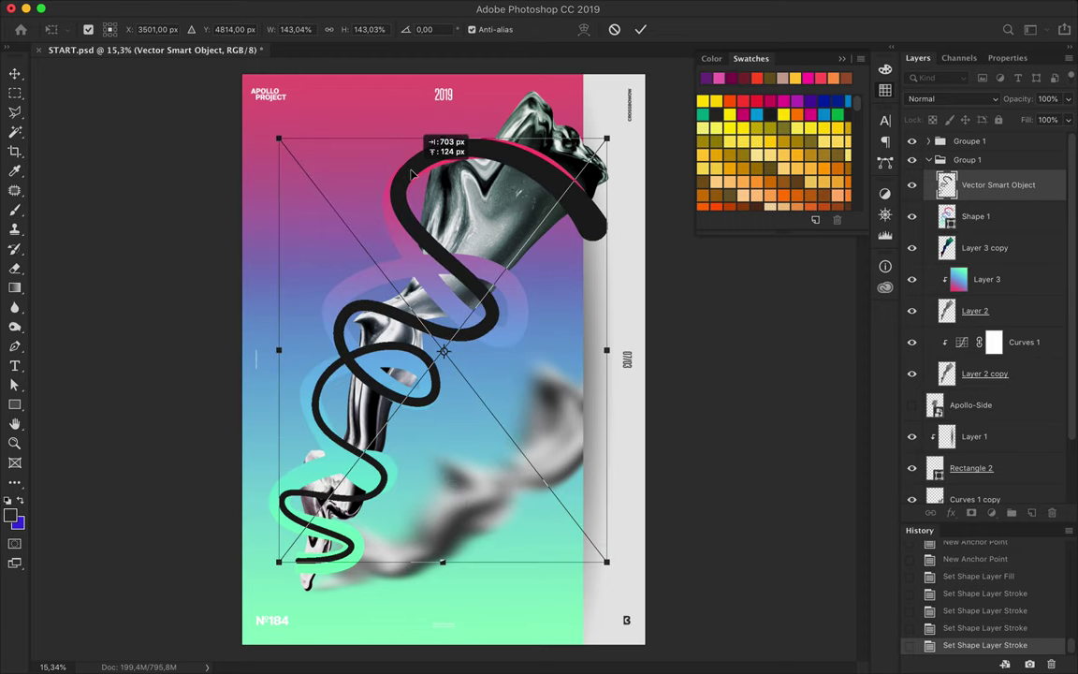
pyautogui.press('Return')
# Step: Delete the old Shape 1 layer and rasterize the ribbon layer
pyautogui.click(965, 217)
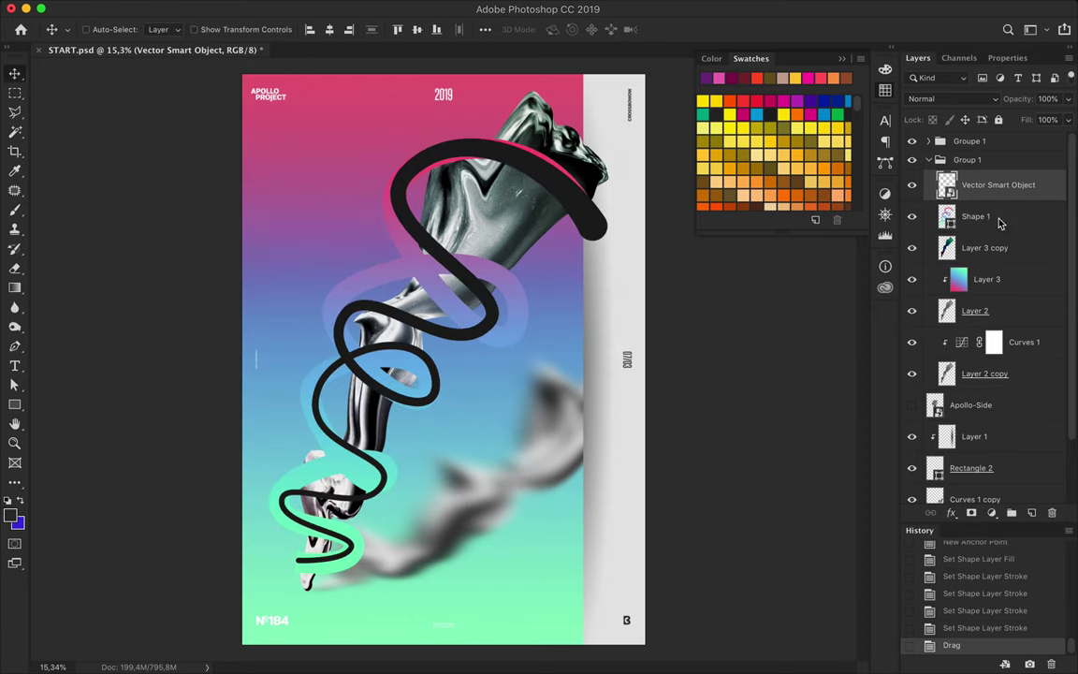
pyautogui.press('Delete')
pyautogui.rightClick(955, 184)
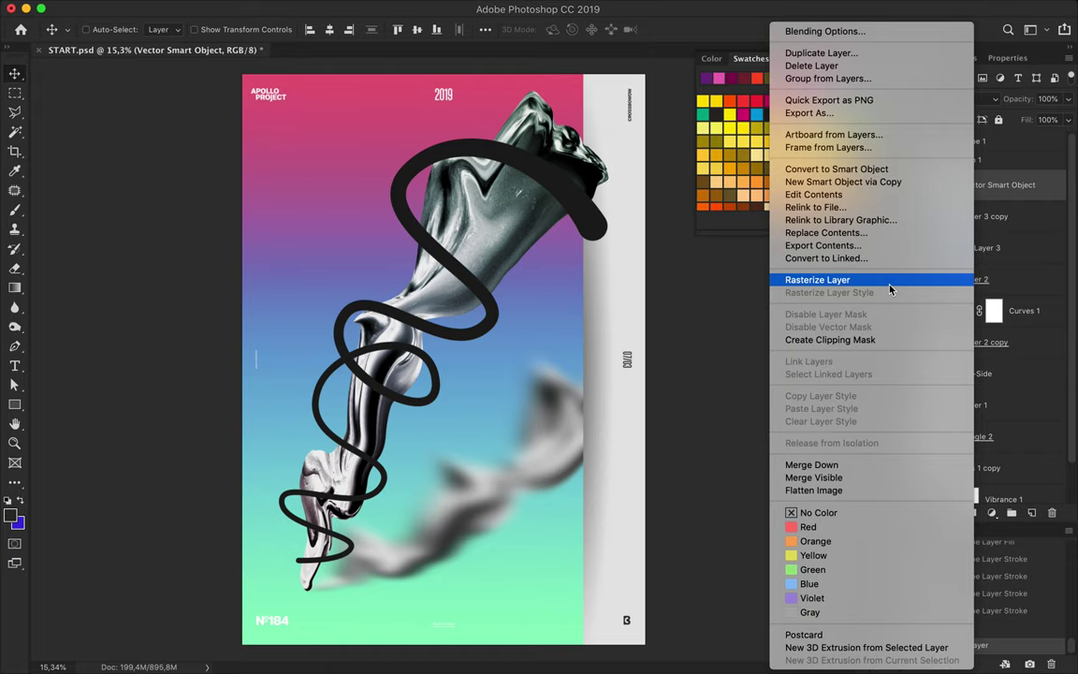
pyautogui.click(887, 288)
# Step: Fill the ribbon's pixels with the pink-blue-mint gradient, keeping pink on top
pyautogui.keyDown('ctrl'); pyautogui.click(947, 184); pyautogui.keyUp('ctrl')
pyautogui.press('g')
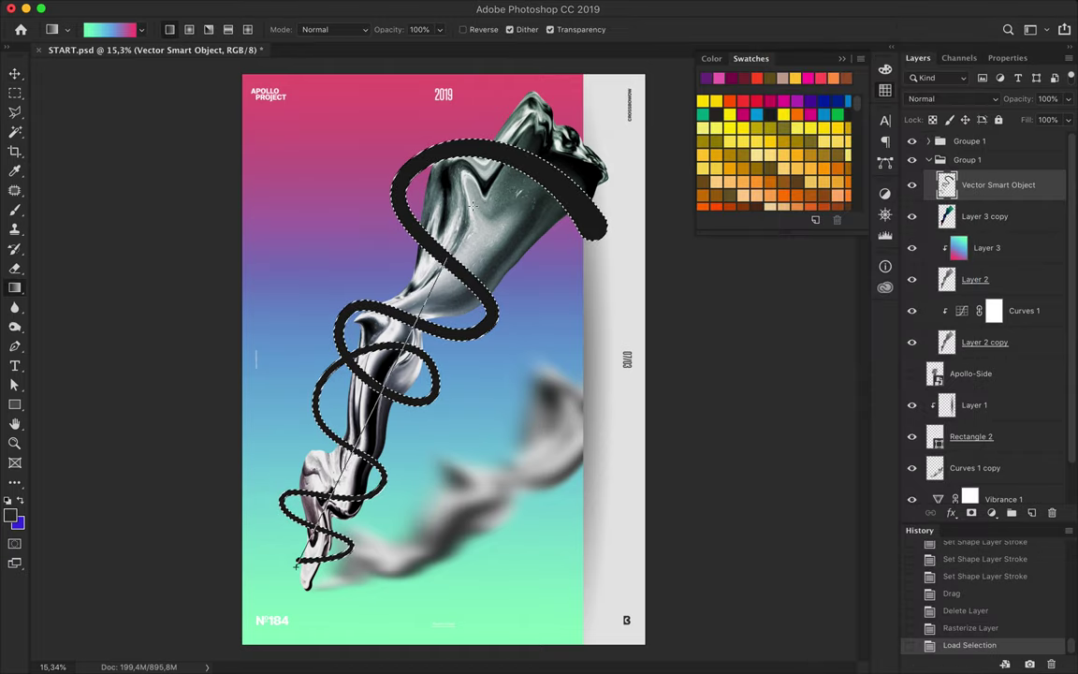
pyautogui.moveTo(314, 562)
pyautogui.mouseDown()
pyautogui.moveTo(535, 136)
pyautogui.moveTo(281, 524)
pyautogui.mouseUp()
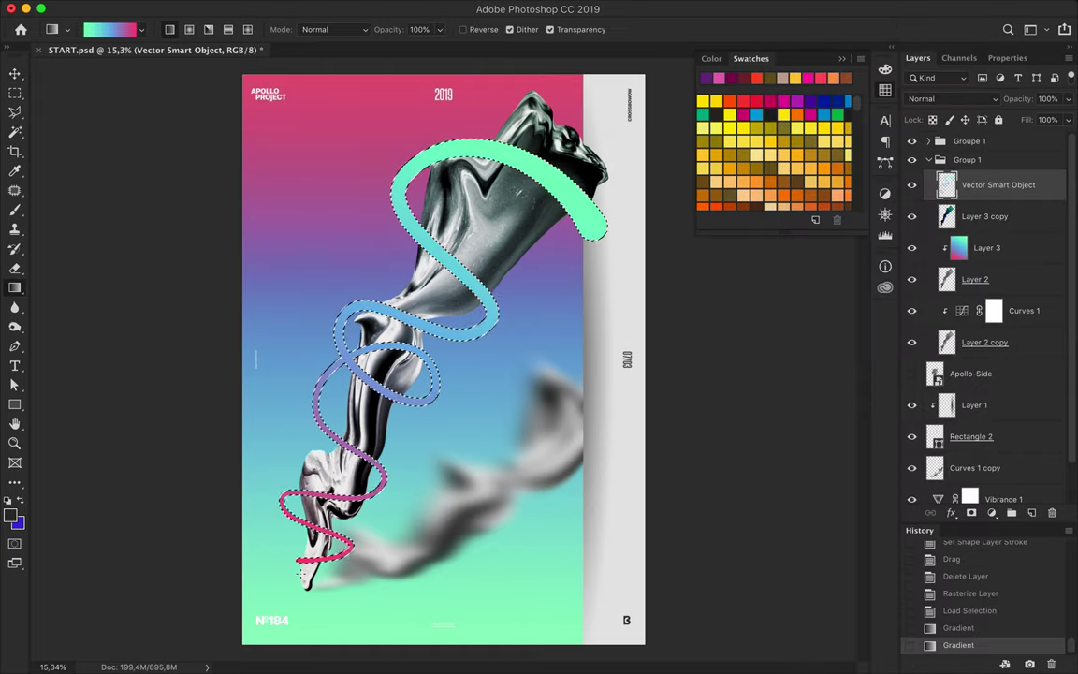
pyautogui.press('m')
pyautogui.hotkey('ctrl', 'd')
pyautogui.hotkey('ctrl', 'z')
pyautogui.hotkey('ctrl', 'z')
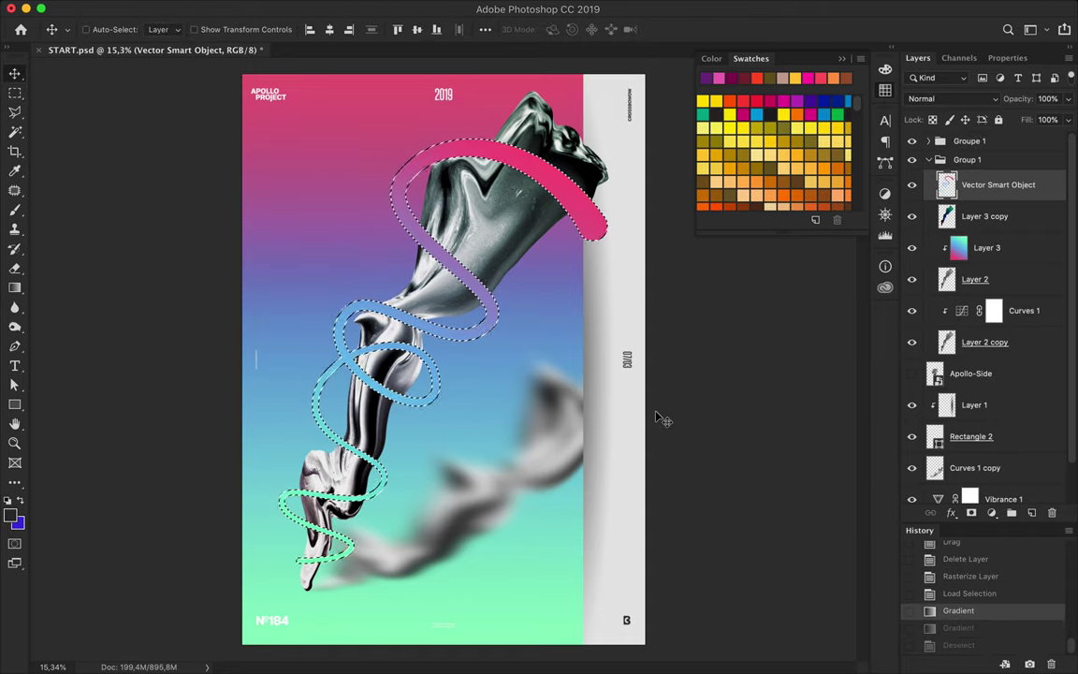
# Step: Erase the ribbon where it crosses in front of the statue with a 476 px eraser
pyautogui.press('e')
pyautogui.rightClick(581, 378)
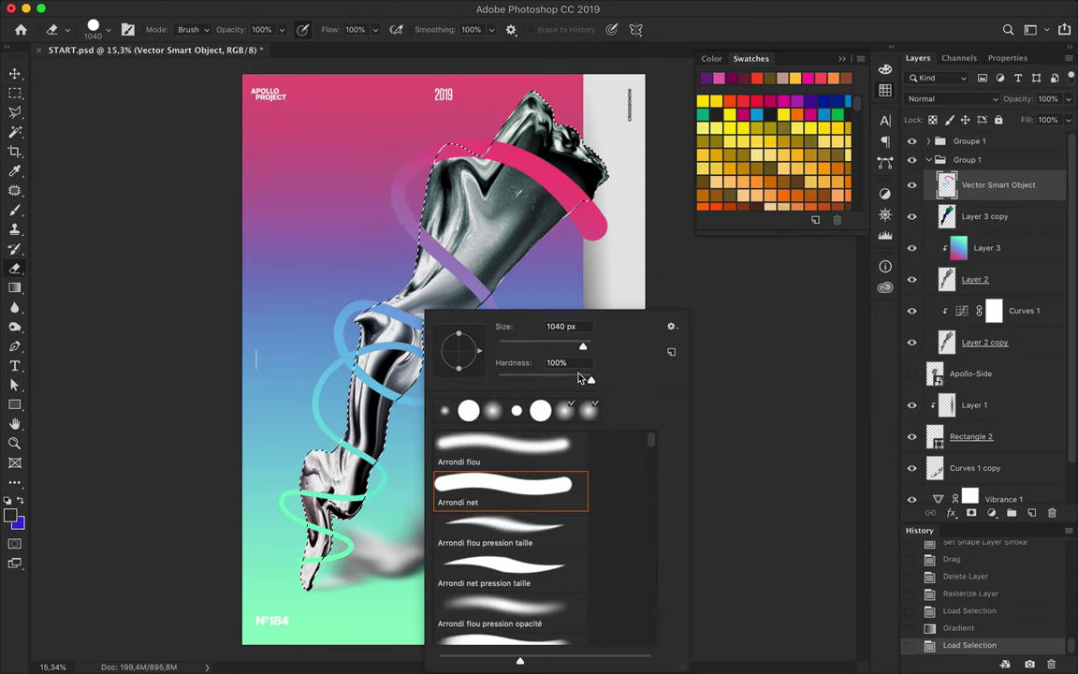
pyautogui.write('476')
pyautogui.press('Return')
pyautogui.moveTo(552, 384); pyautogui.dragTo(402, 562)
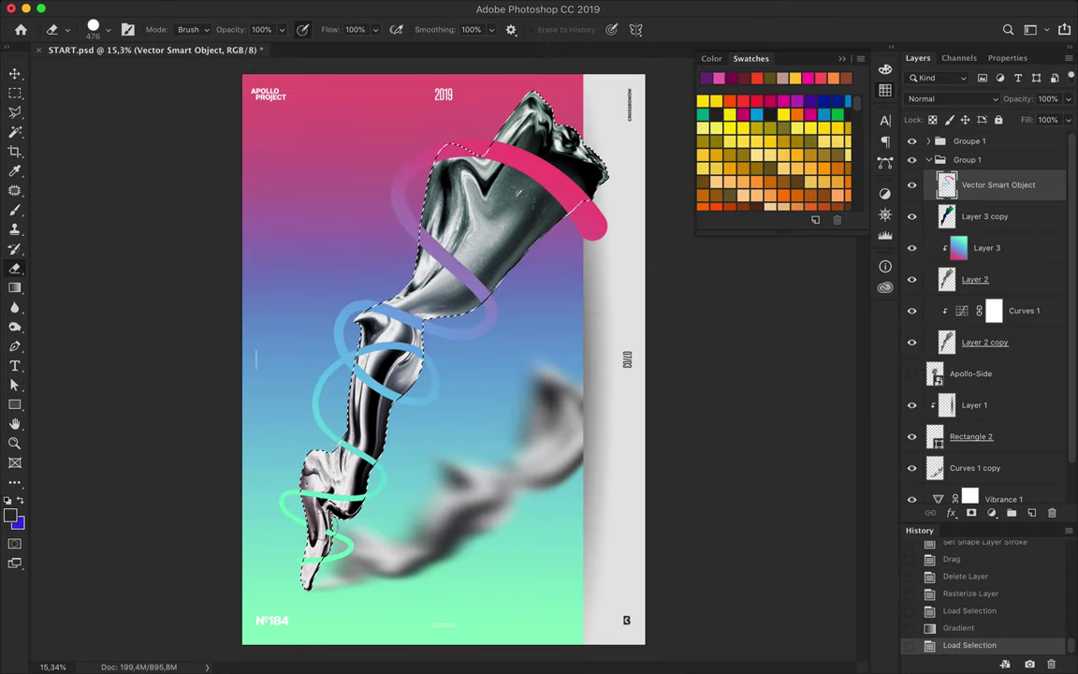
pyautogui.moveTo(450, 243); pyautogui.dragTo(487, 305)
pyautogui.moveTo(328, 351); pyautogui.dragTo(365, 430)
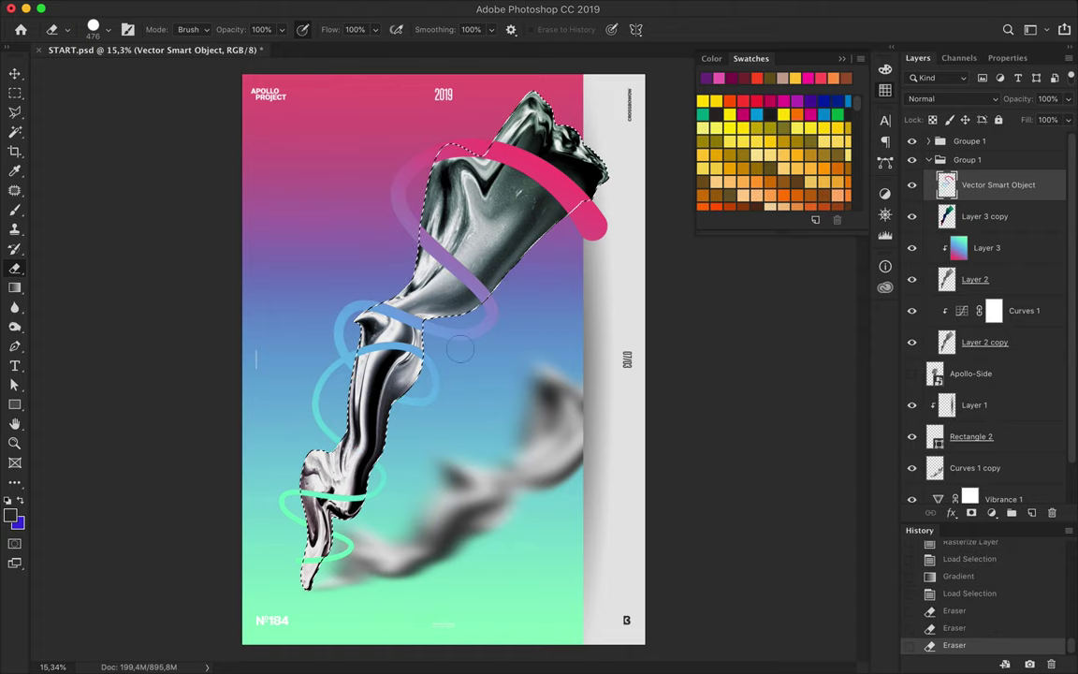
pyautogui.moveTo(421, 224); pyautogui.dragTo(496, 295)
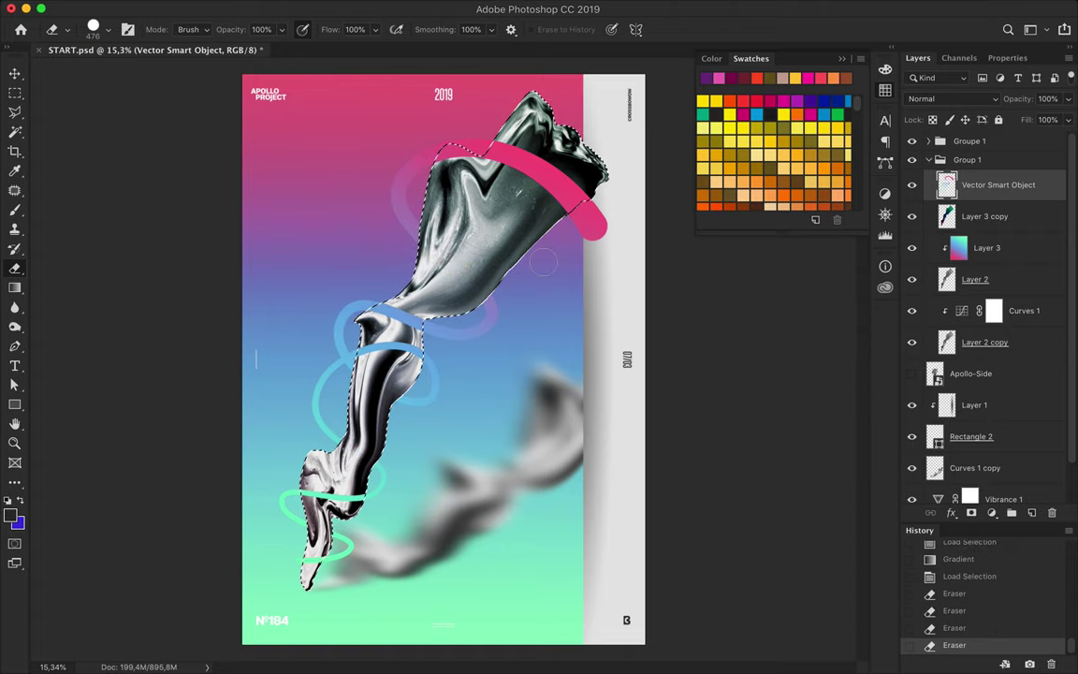
# Step: Duplicate the ribbon layer below the original and clear the selection
pyautogui.press('v')
pyautogui.keyDown('ctrl'); pyautogui.click(947, 184); pyautogui.keyUp('ctrl')
pyautogui.moveTo(947, 185); pyautogui.dragTo(948, 214)
pyautogui.hotkey('ctrl', 'd')
pyautogui.click(434, 8)
pyautogui.click(458, 34)
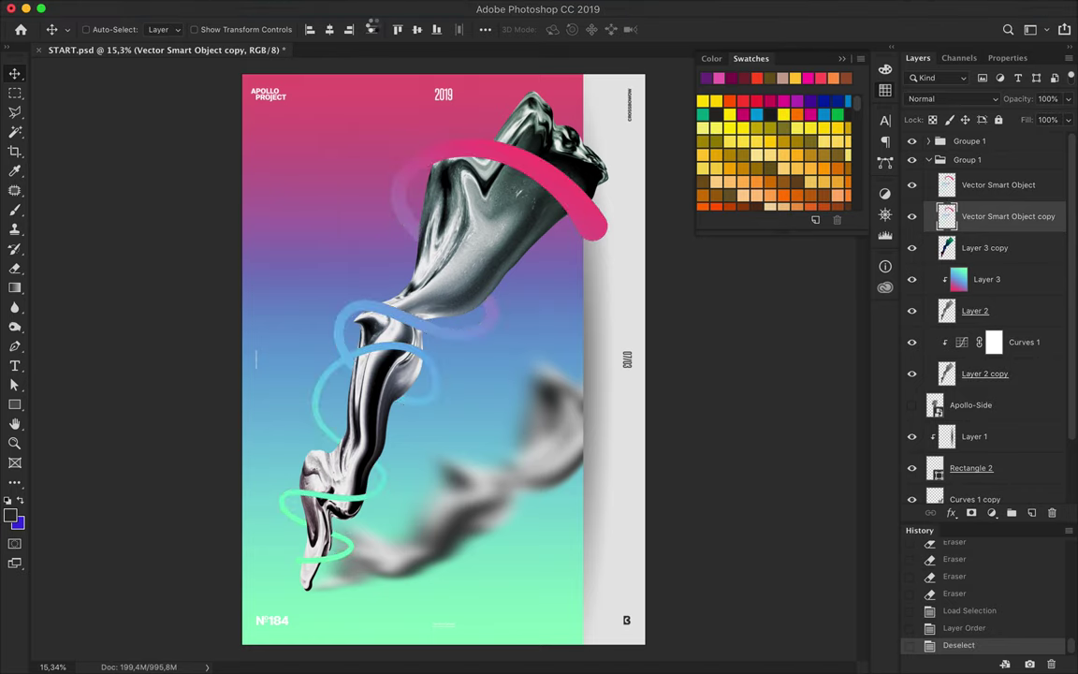
# Step: Set the blurred ribbon copy to Darken, merge the copies, and nudge it slightly left
pyautogui.click(953, 98)
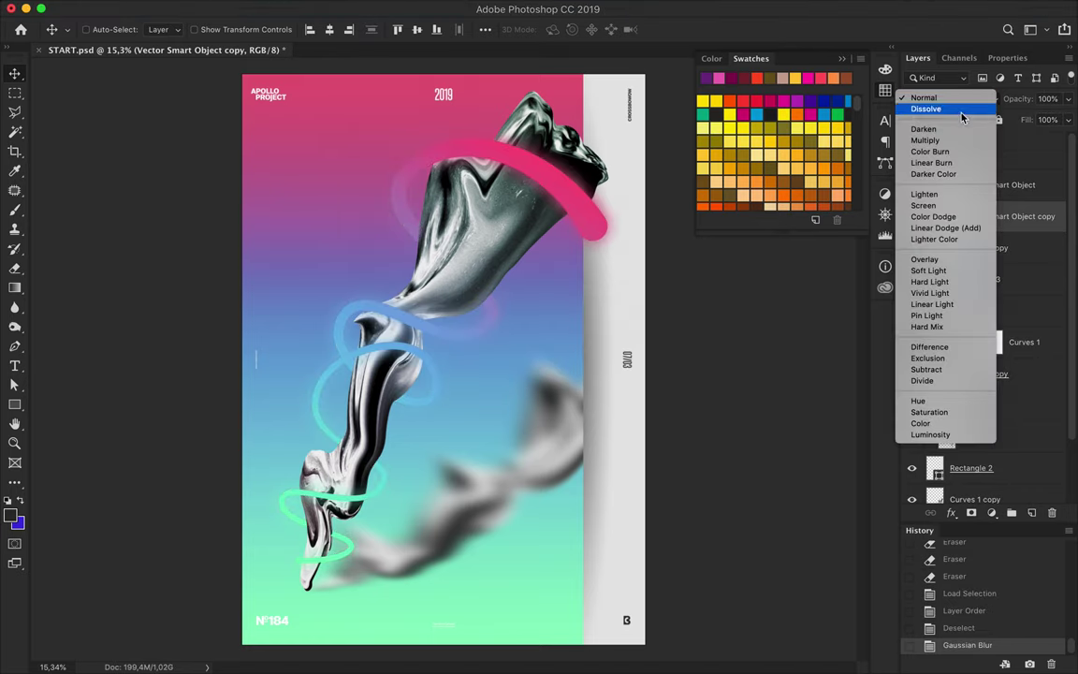
pyautogui.click(936, 125)
pyautogui.moveTo(1006, 228); pyautogui.dragTo(998, 236)
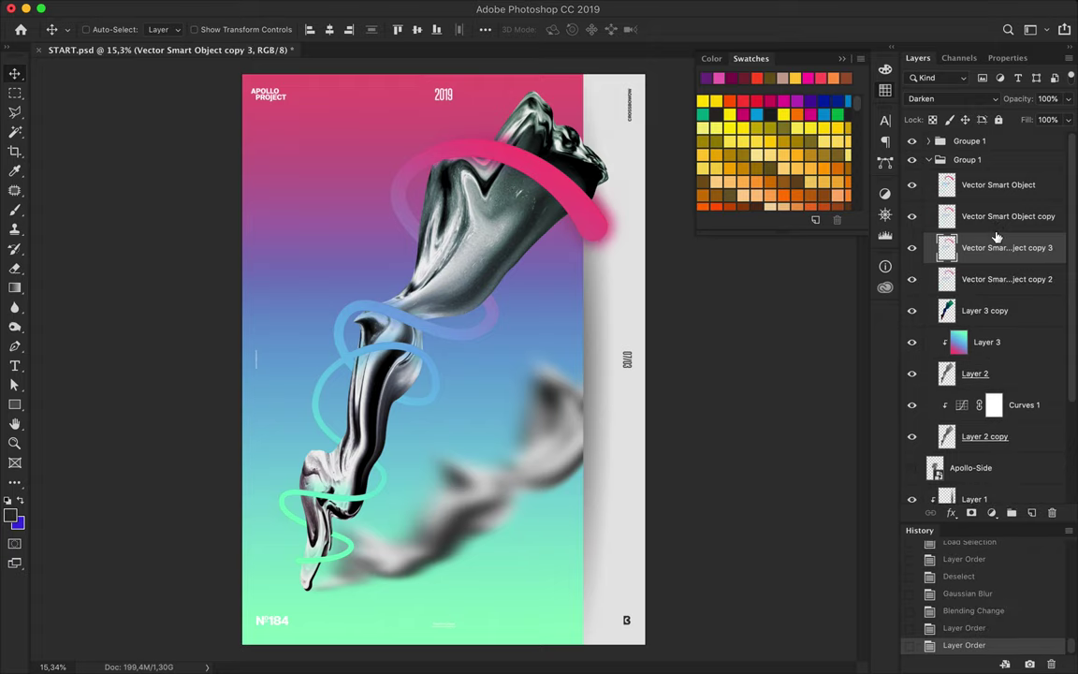
pyautogui.hotkey('ctrl', 'e')
pyautogui.click(953, 98)
pyautogui.click(927, 137)
pyautogui.moveTo(568, 198); pyautogui.dragTo(557, 197)
pyautogui.keyDown('alt'); pyautogui.click(953, 240); pyautogui.keyUp('alt')
pyautogui.keyDown('ctrl'); pyautogui.click(949, 245); pyautogui.keyUp('ctrl')
# Step: Invert the statue selection and erase the blurred echo outside it with a 4280 px eraser
pyautogui.hotkey('ctrl', 'shift', 'i')
pyautogui.press('e')
pyautogui.rightClick(629, 354)
pyautogui.moveTo(680, 346); pyautogui.dragTo(689, 347)
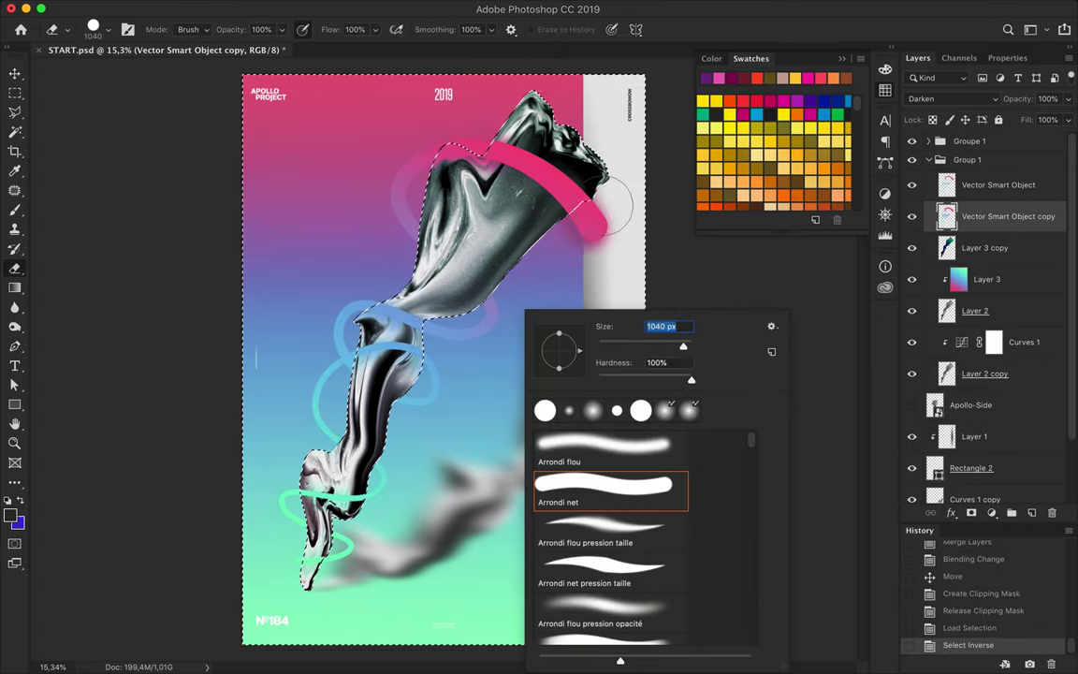
pyautogui.write('4280')
pyautogui.press('Return')
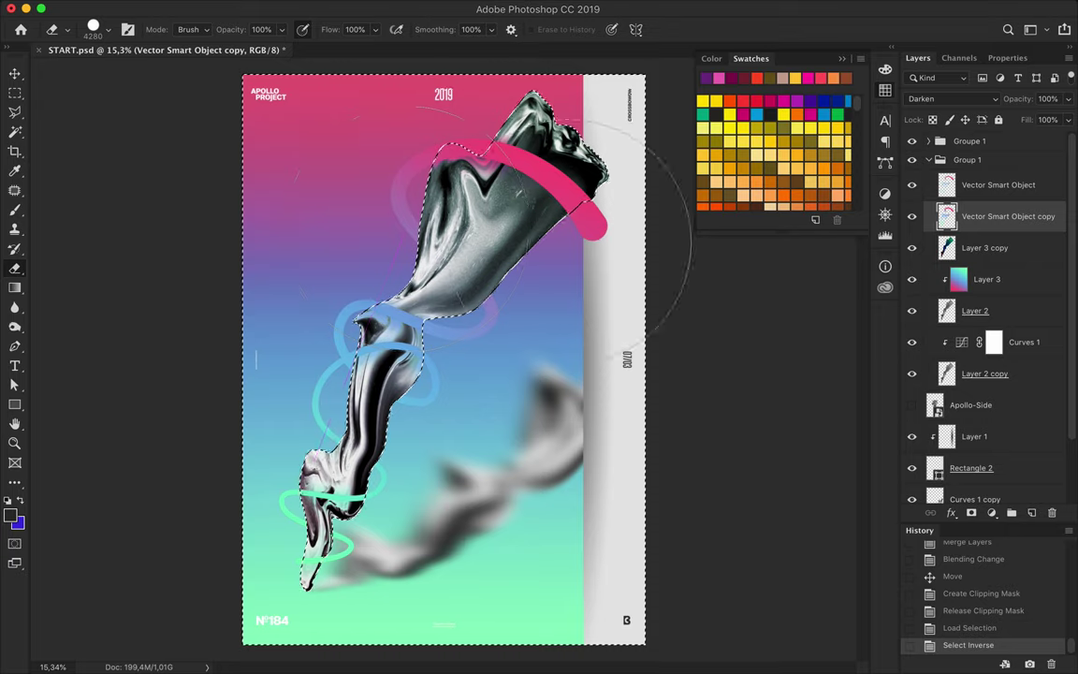
pyautogui.press('v')
pyautogui.hotkey('ctrl', 'd')
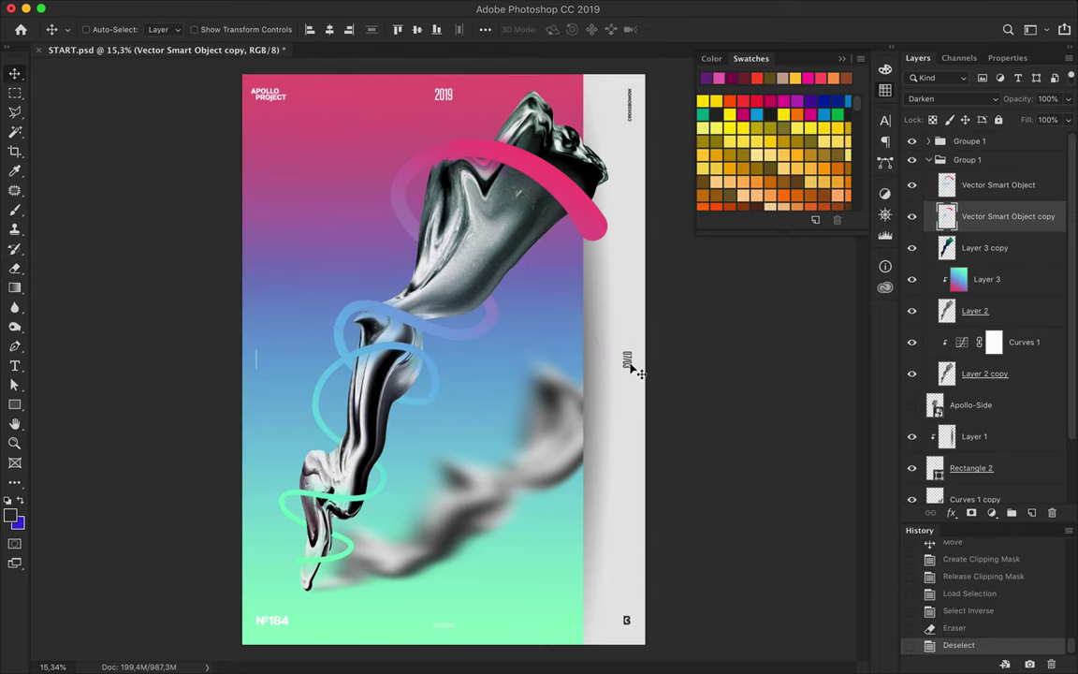
# Step: Save the finished Apollo Project poster PSD
pyautogui.hotkey('ctrl', 's')
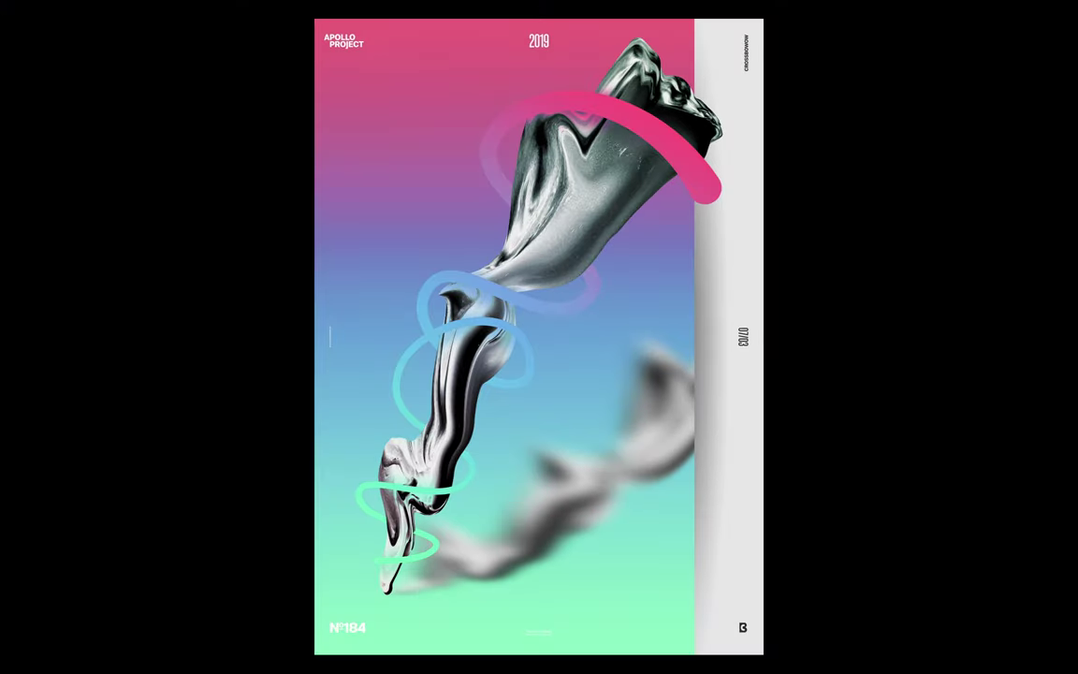